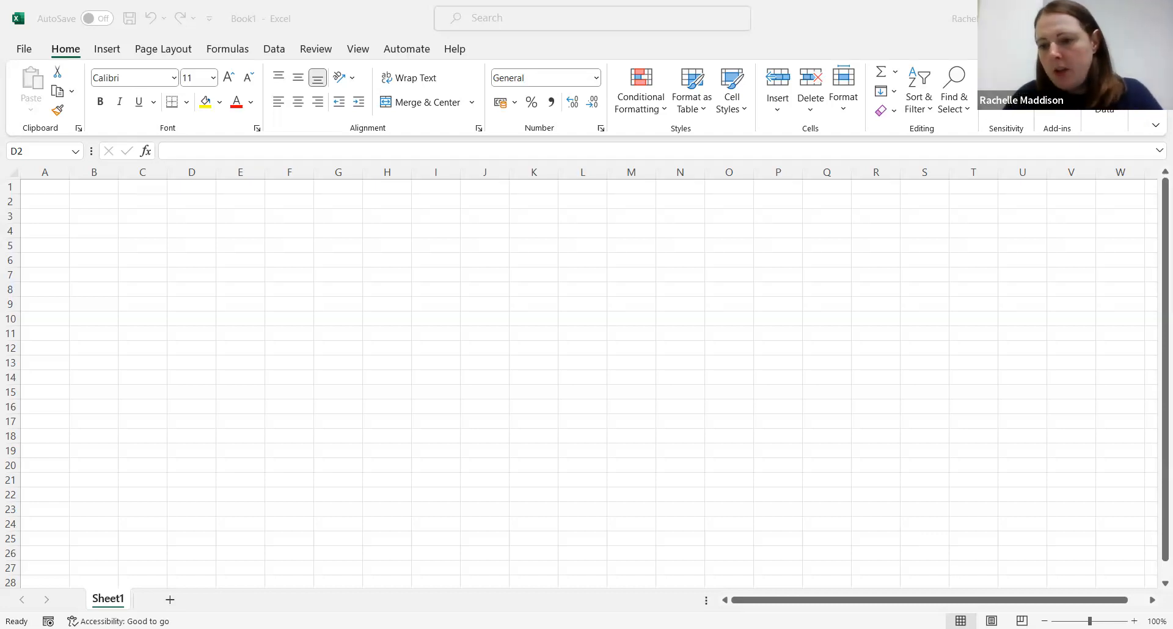
# Step: Enter the heading "% protein content" in cell B2
pyautogui.keyDown('ctrl'); pyautogui.scroll(8, 1098, 597); pyautogui.keyUp('ctrl')
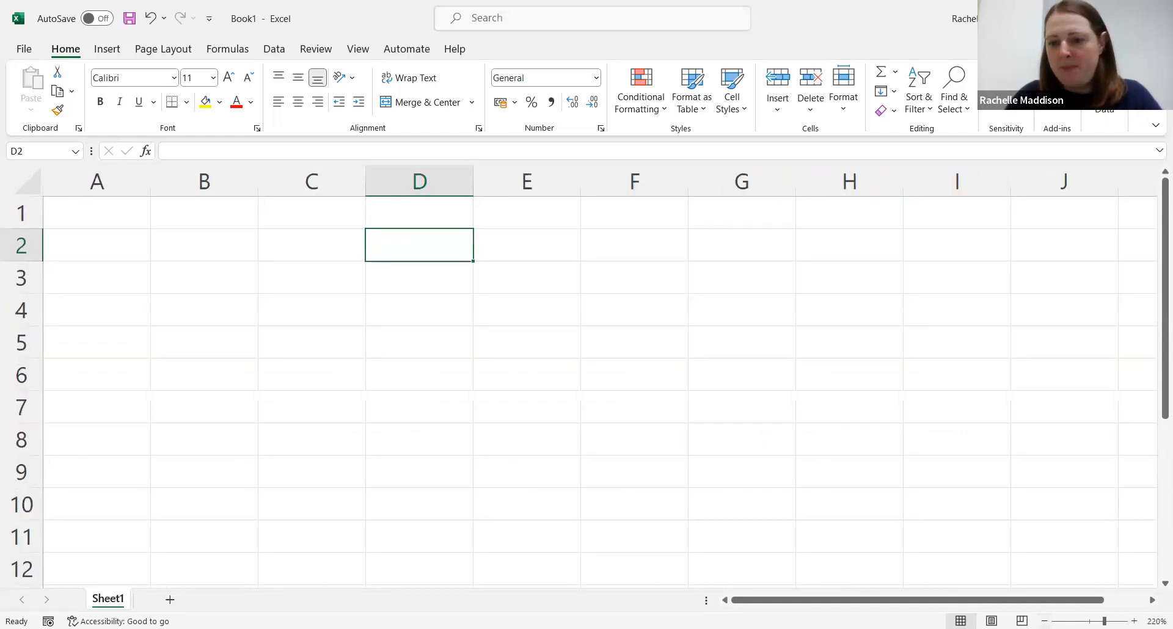
pyautogui.click(1045, 621)
pyautogui.click(1045, 621)
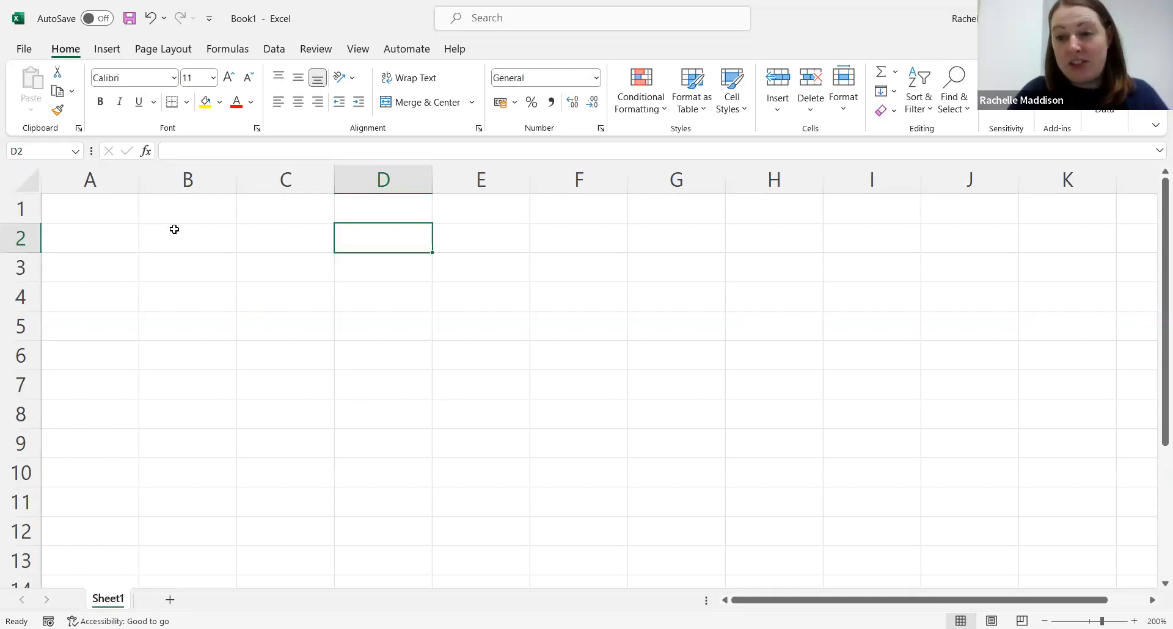
pyautogui.click(278, 239)
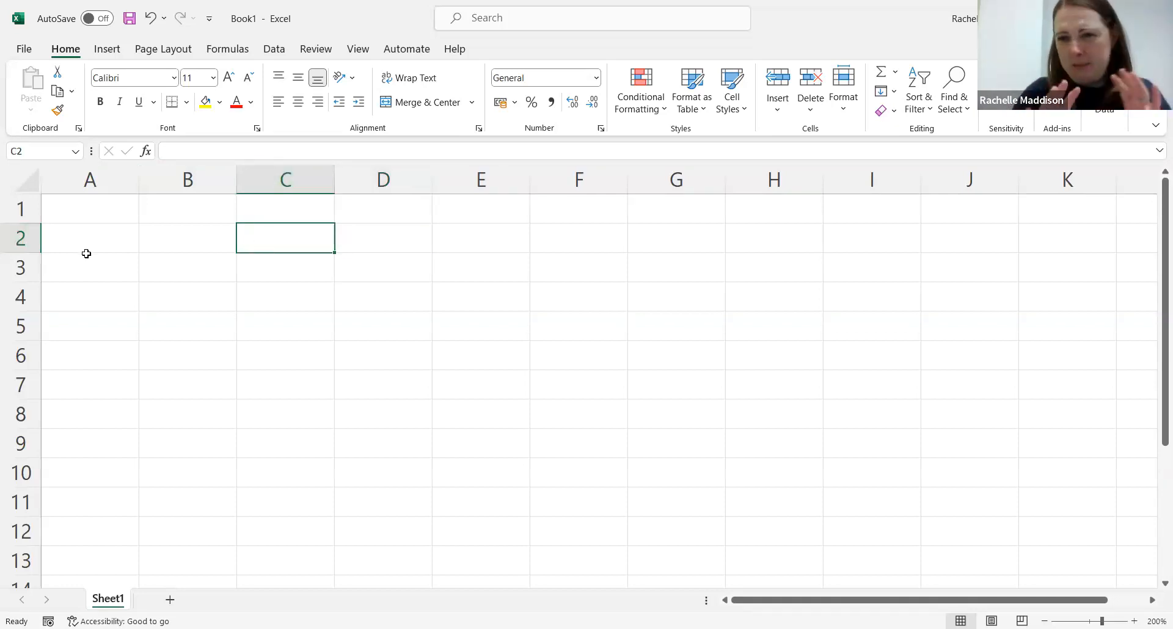
pyautogui.click(166, 236)
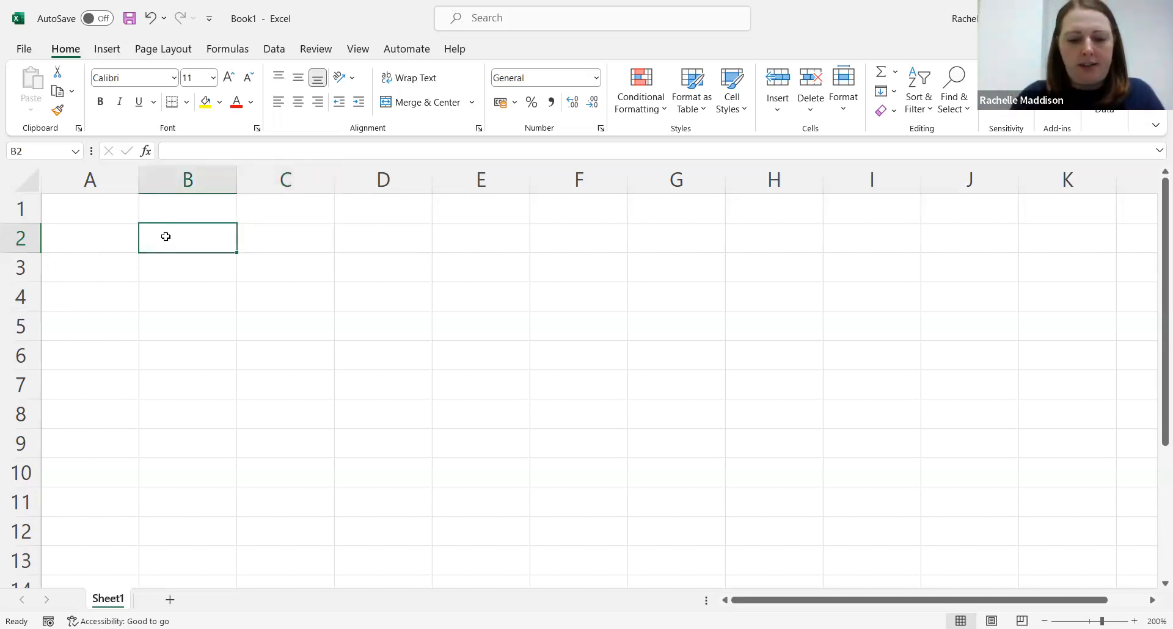
pyautogui.write('%')
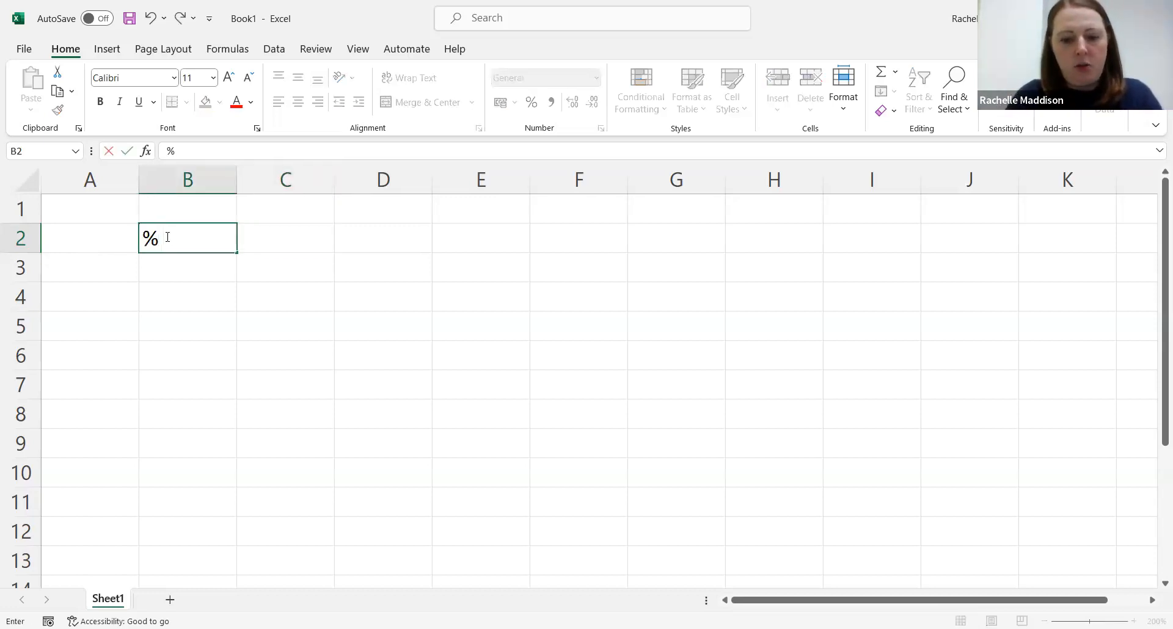
pyautogui.write(' protein content')
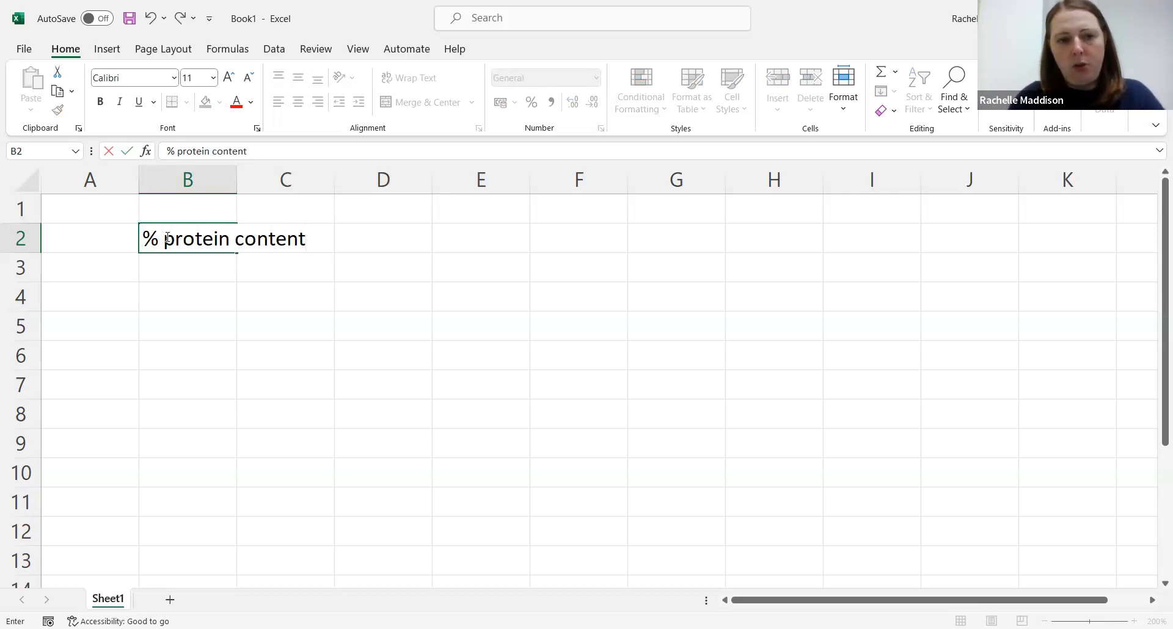
# Step: Autofit column B's width to its heading
pyautogui.click(220, 326)
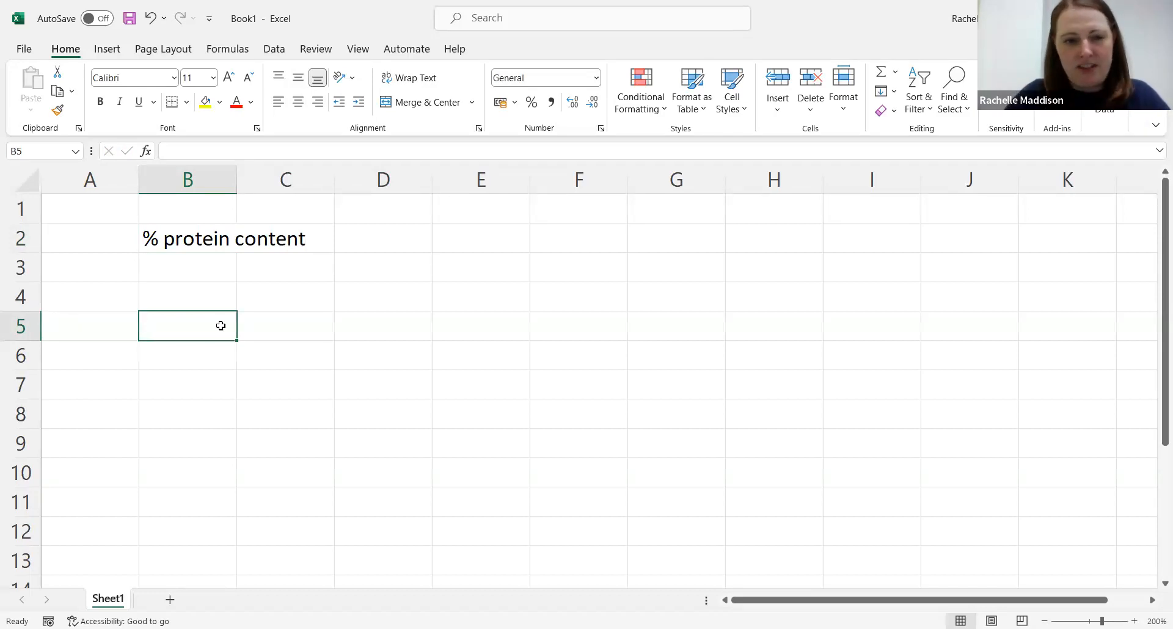
pyautogui.doubleClick(236, 182)
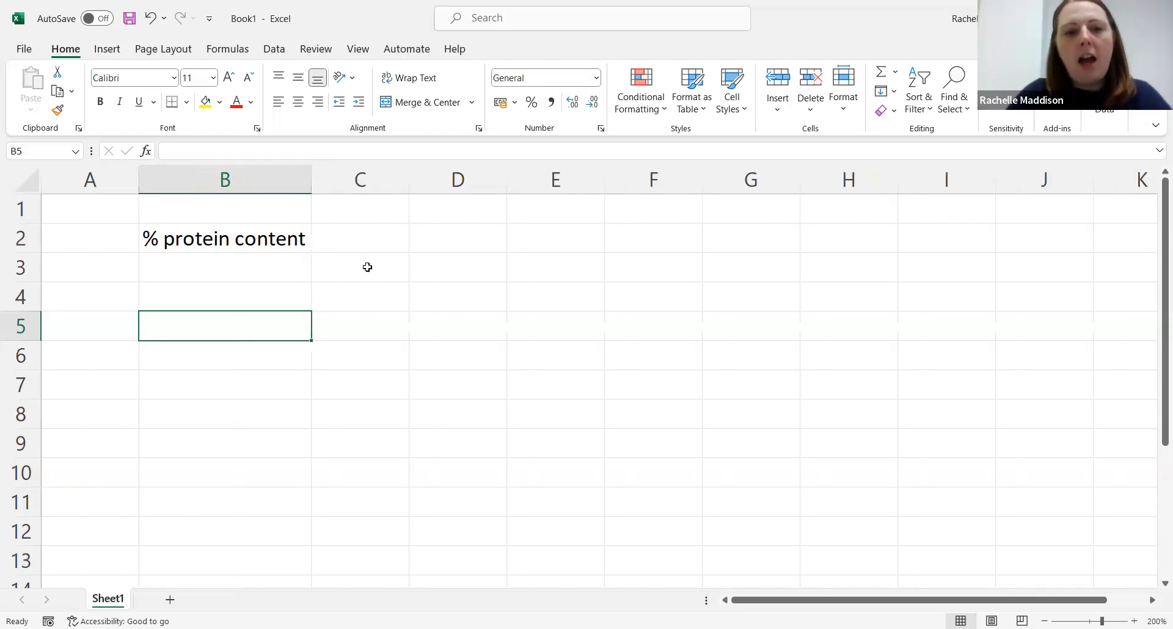
# Step: Enter the heading "Time (seconds)" in cell C2 and autofit column C's width
pyautogui.click(357, 244)
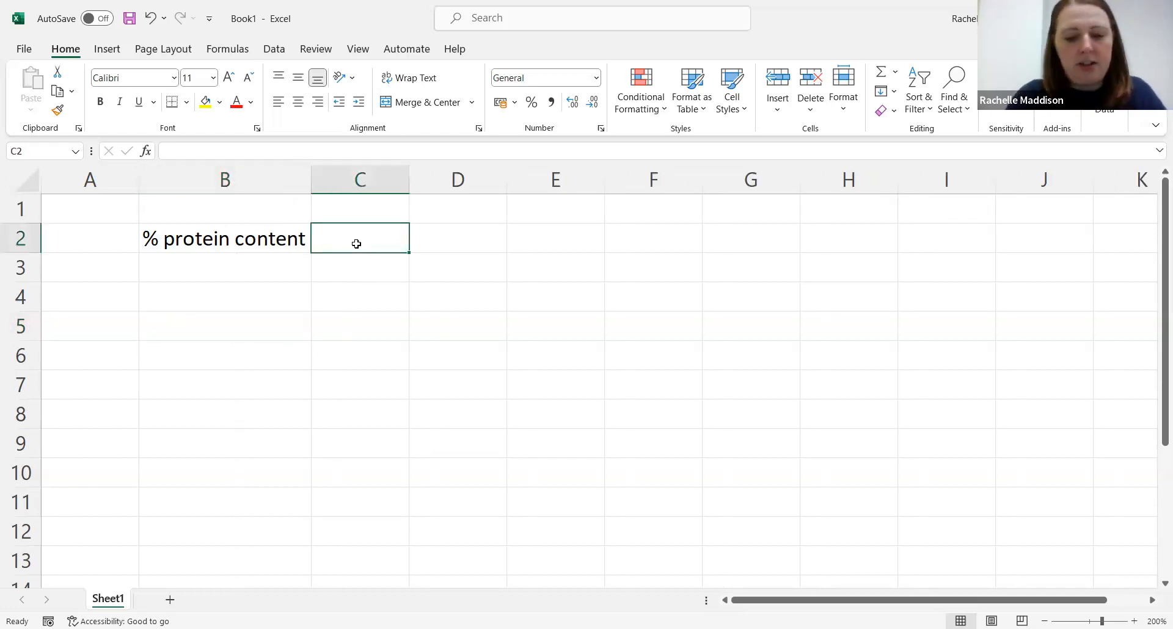
pyautogui.write('Tin')
pyautogui.press('BackSpace')
pyautogui.write('me (sech')
pyautogui.press('BackSpace')
pyautogui.write('onds)')
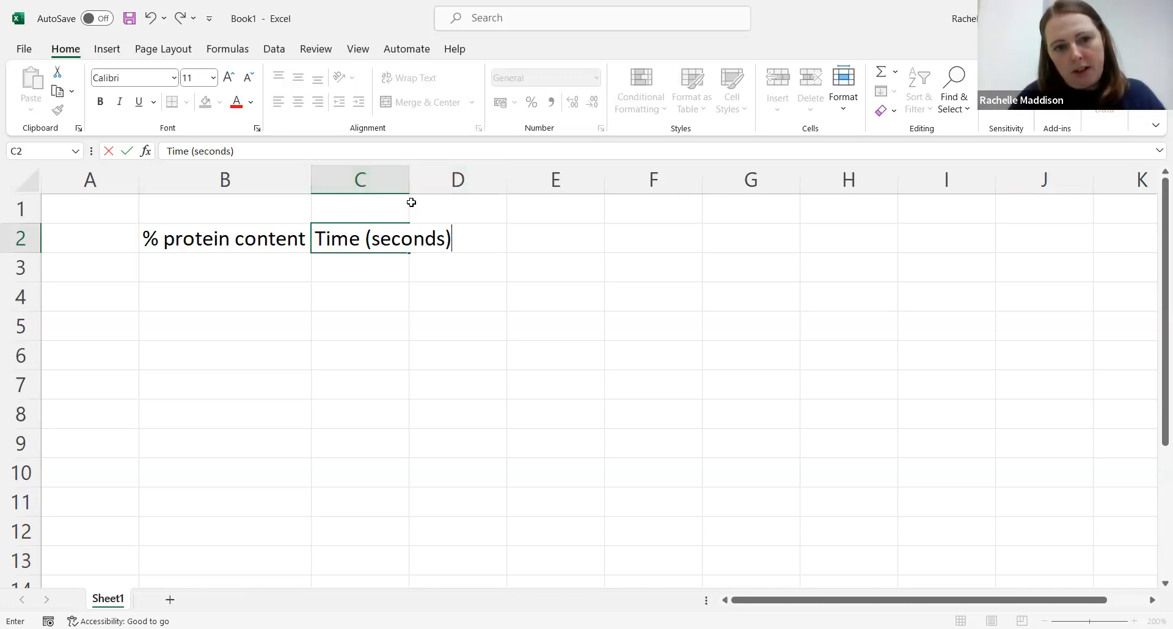
pyautogui.click(410, 230)
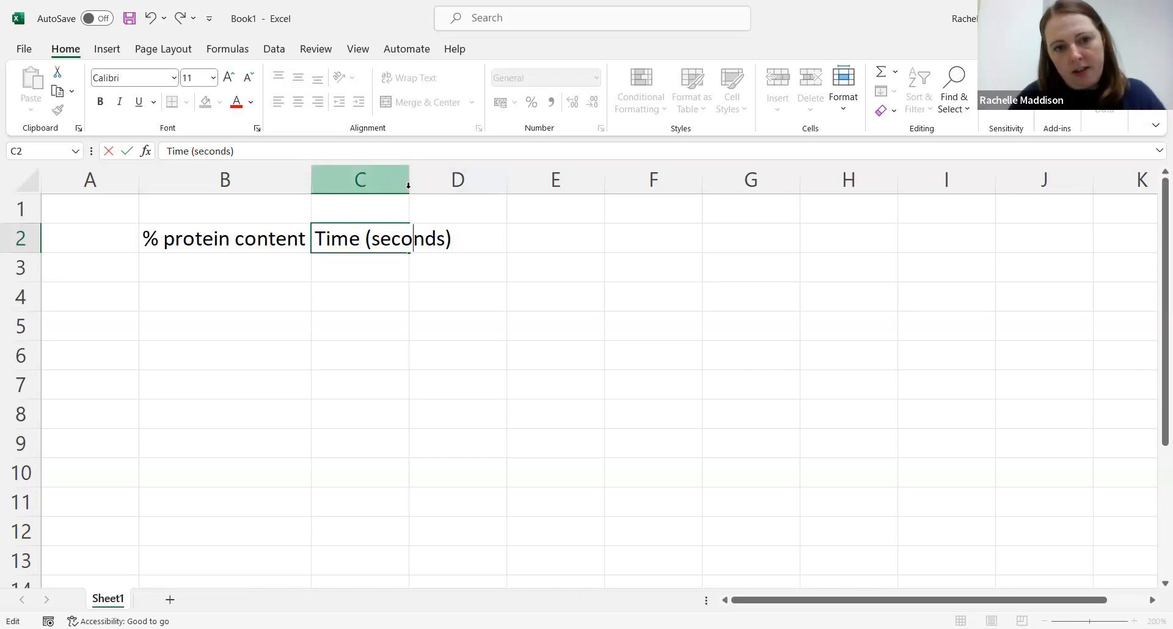
pyautogui.doubleClick(409, 185)
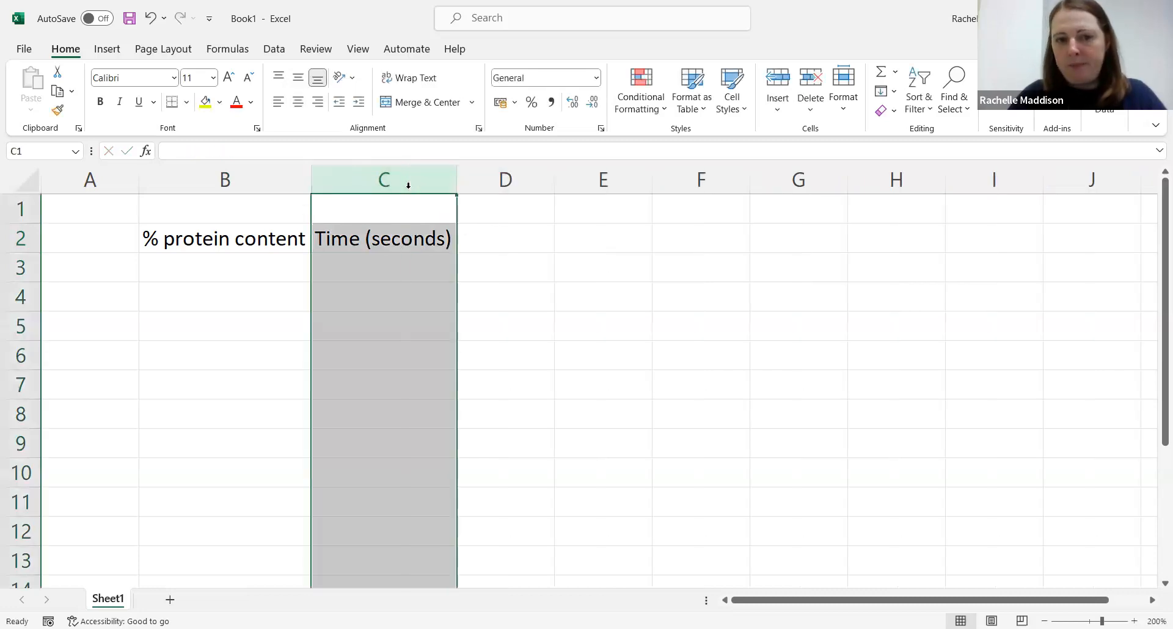
pyautogui.click(505, 361)
# Step: Fill B3 to B7 with the protein values 1, 2, 3, 4 and 5
pyautogui.click(280, 267)
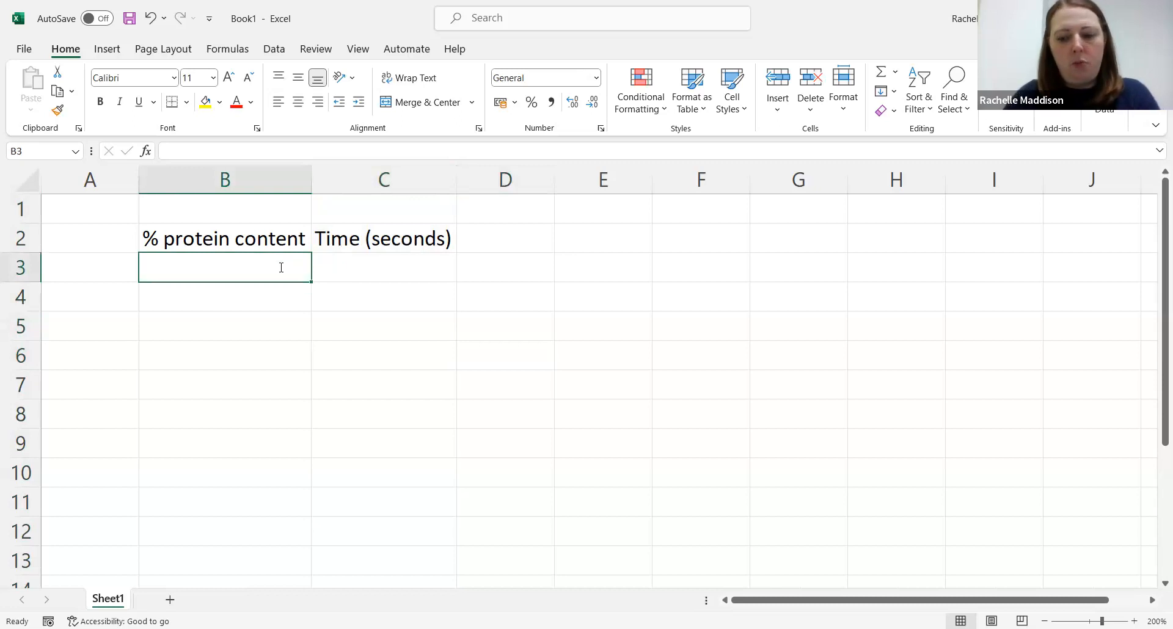
pyautogui.write('1')
pyautogui.press('Return')
pyautogui.write('2')
pyautogui.press('Return')
pyautogui.write('3')
pyautogui.press('Return')
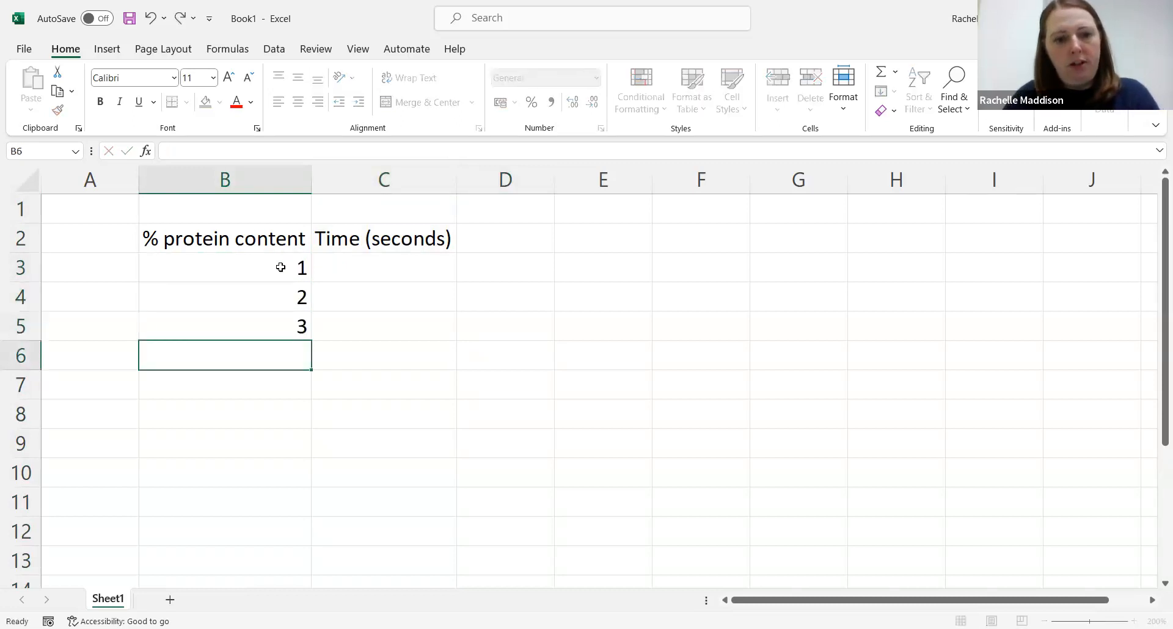
pyautogui.write('4')
pyautogui.press('Return')
pyautogui.write('5')
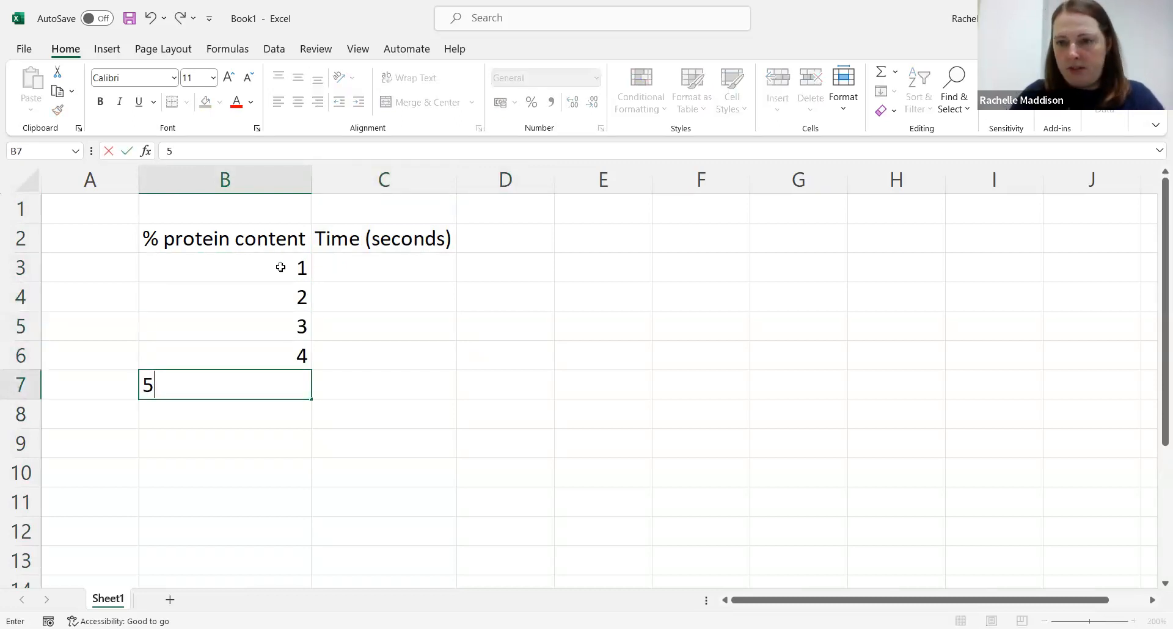
pyautogui.press('Tab')
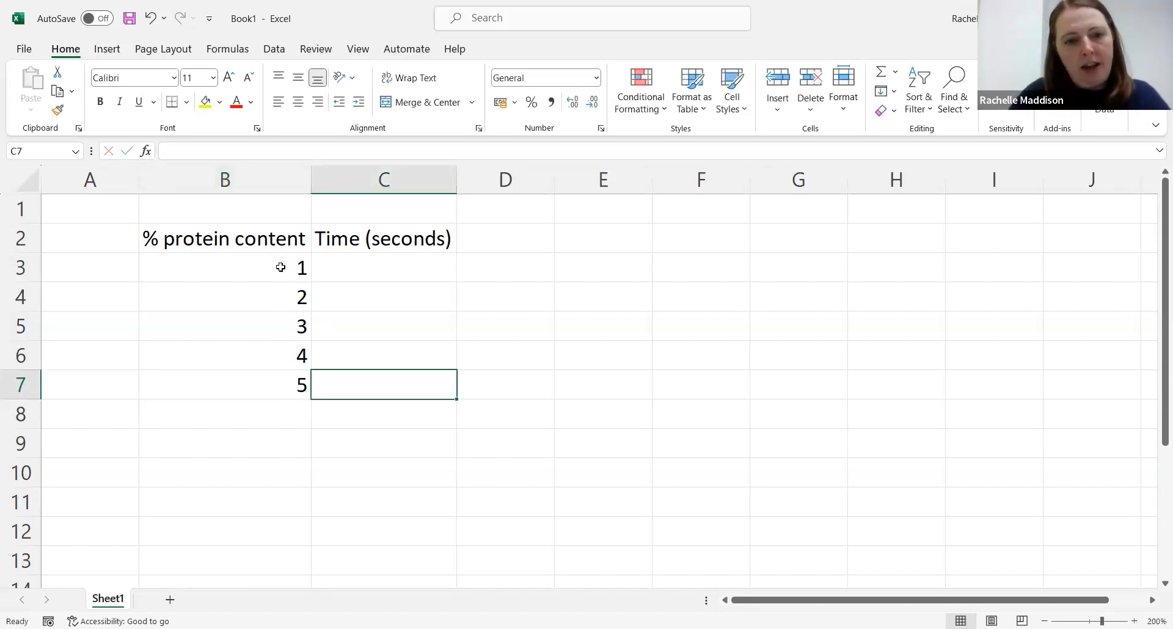
# Step: Fill C3 to C7 with the times 52, 87, 116, 235 and 315
pyautogui.press('Up')
pyautogui.press('Up')
pyautogui.press('Up')
pyautogui.press('Up')
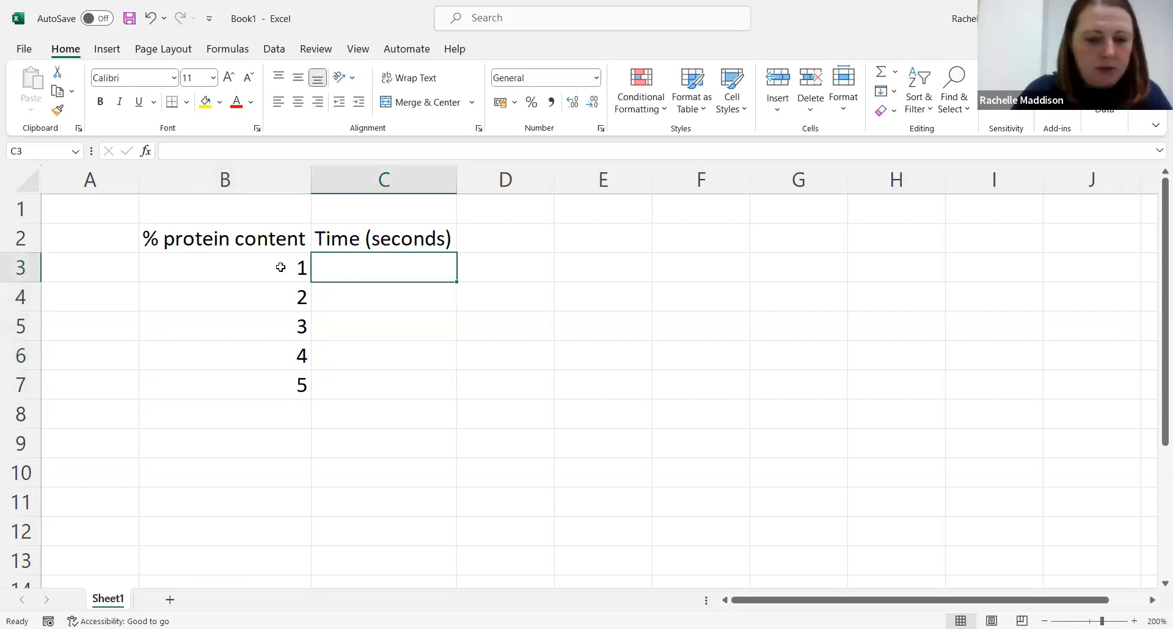
pyautogui.write('52')
pyautogui.press('Return')
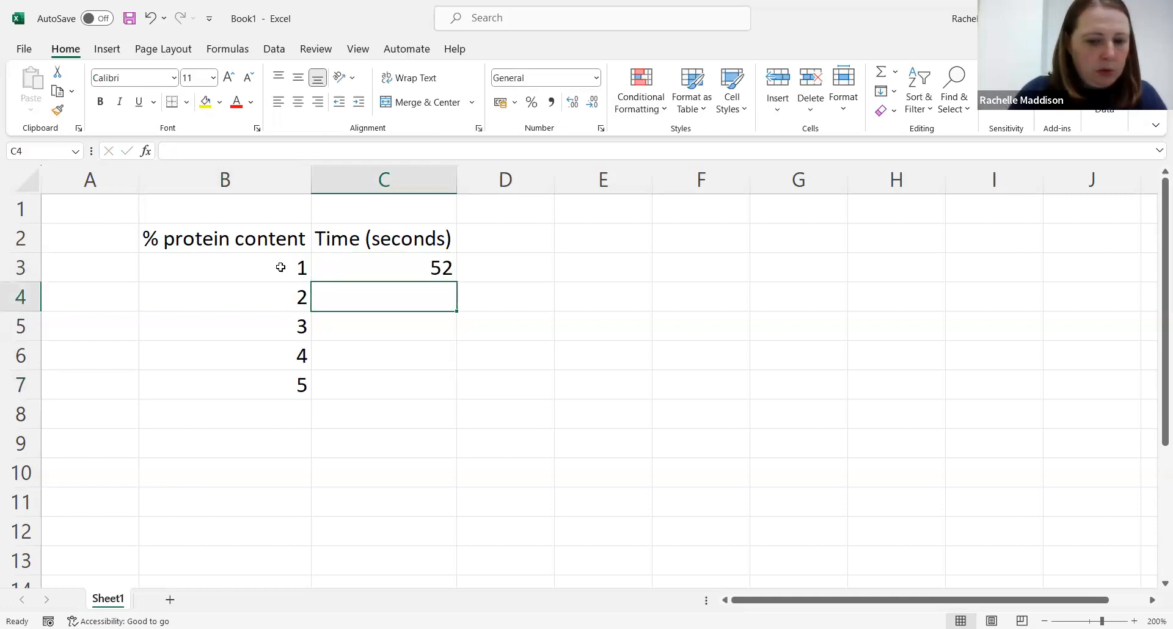
pyautogui.write('87')
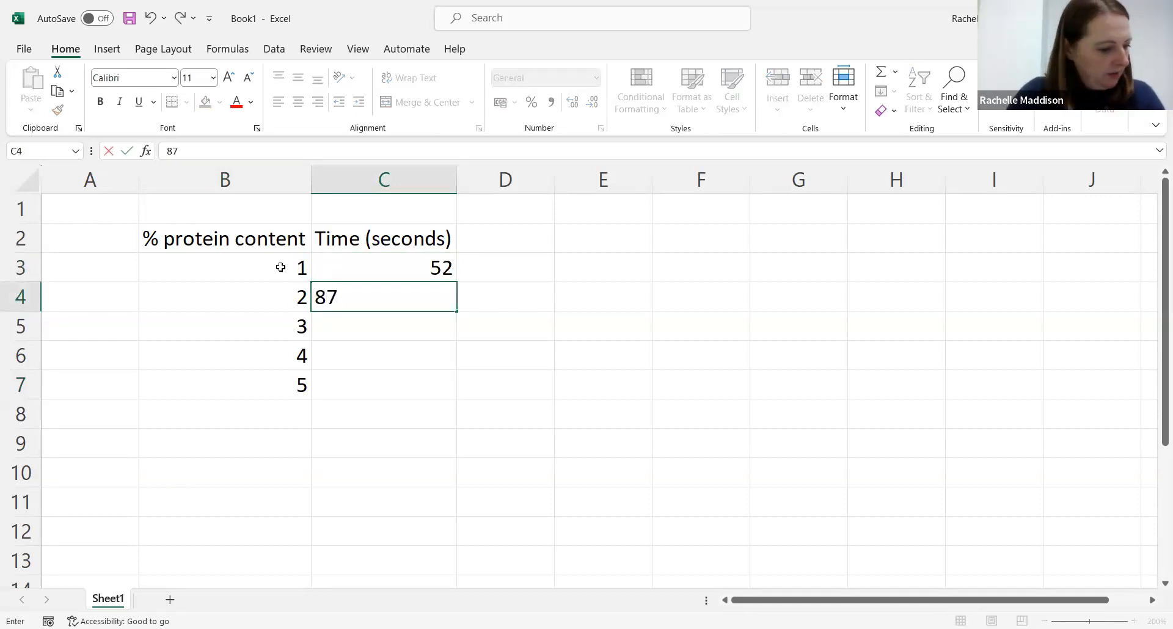
pyautogui.press('Return')
pyautogui.write('116')
pyautogui.press('Return')
pyautogui.write('235')
pyautogui.press('Return')
pyautogui.write('315')
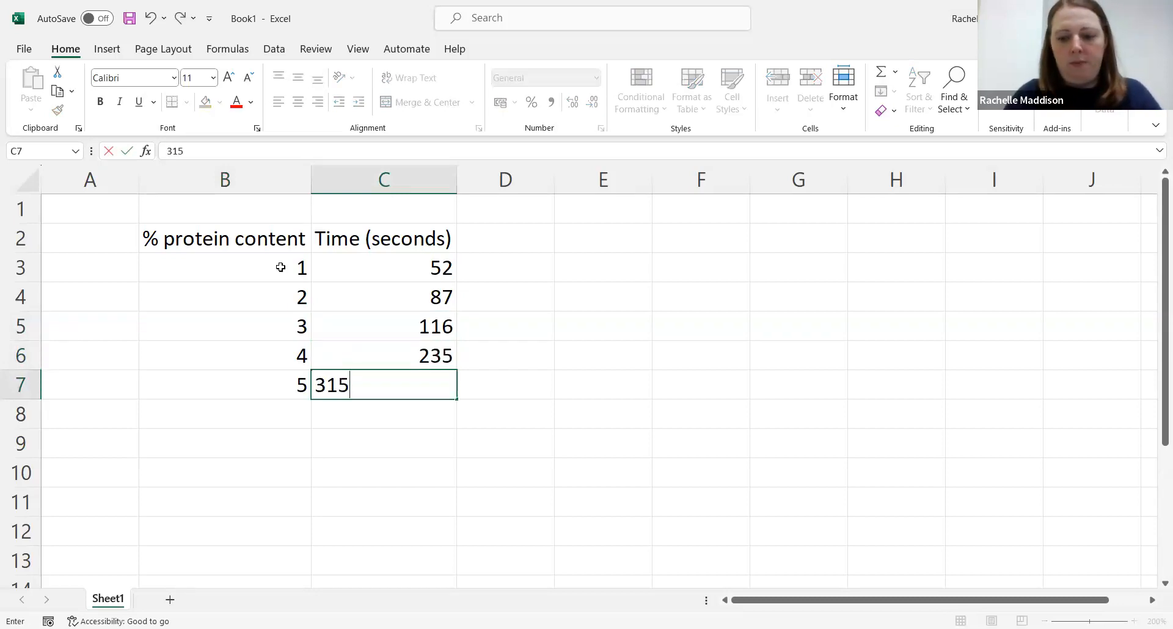
pyautogui.press('Return')
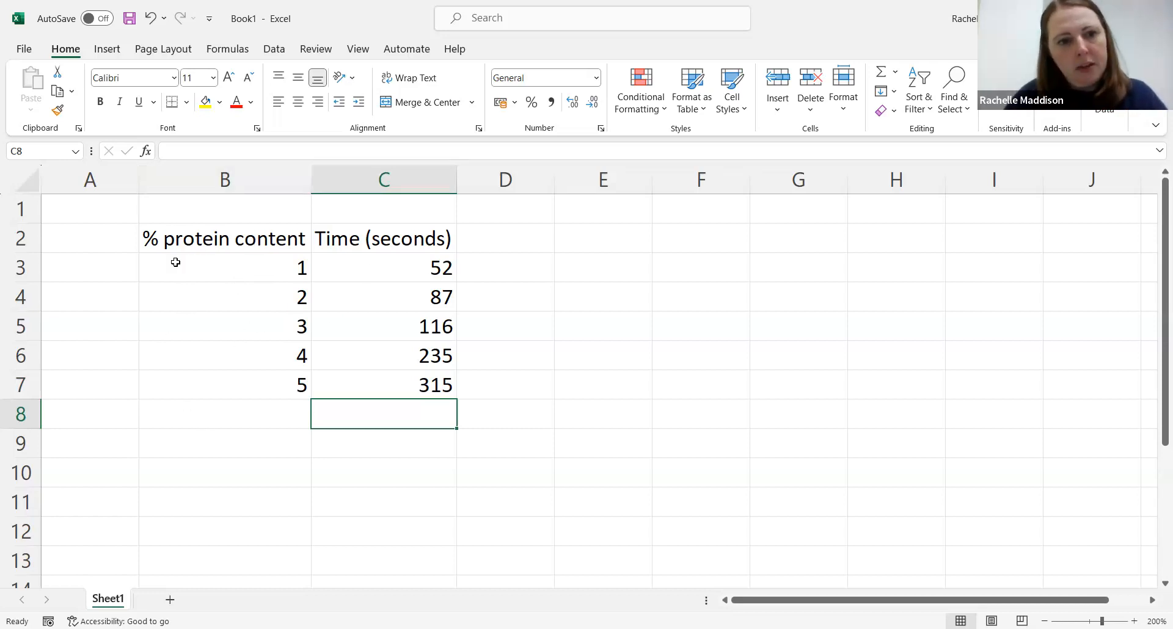
# Step: Apply all borders to the table range B2:C7
pyautogui.moveTo(170, 232); pyautogui.dragTo(372, 385)
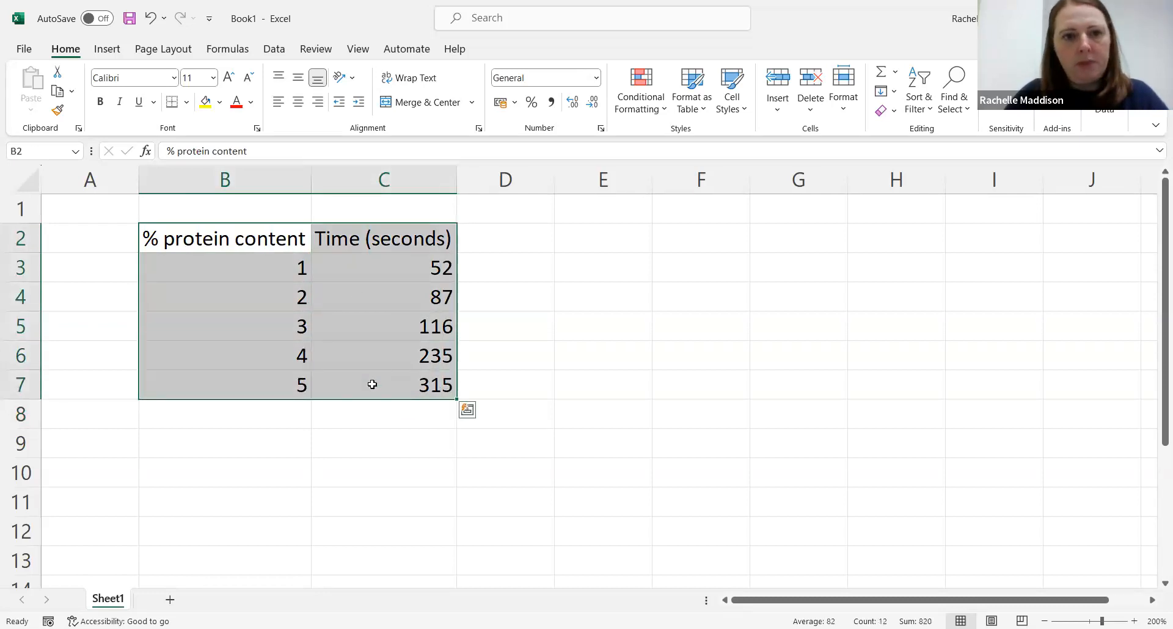
pyautogui.click(186, 103)
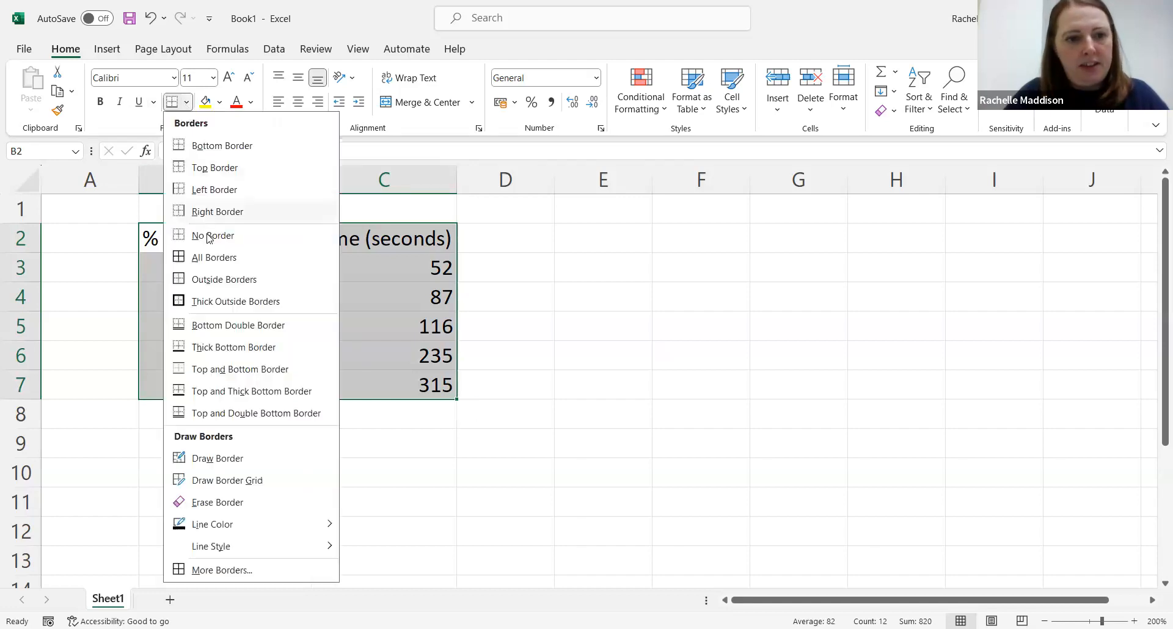
pyautogui.click(204, 260)
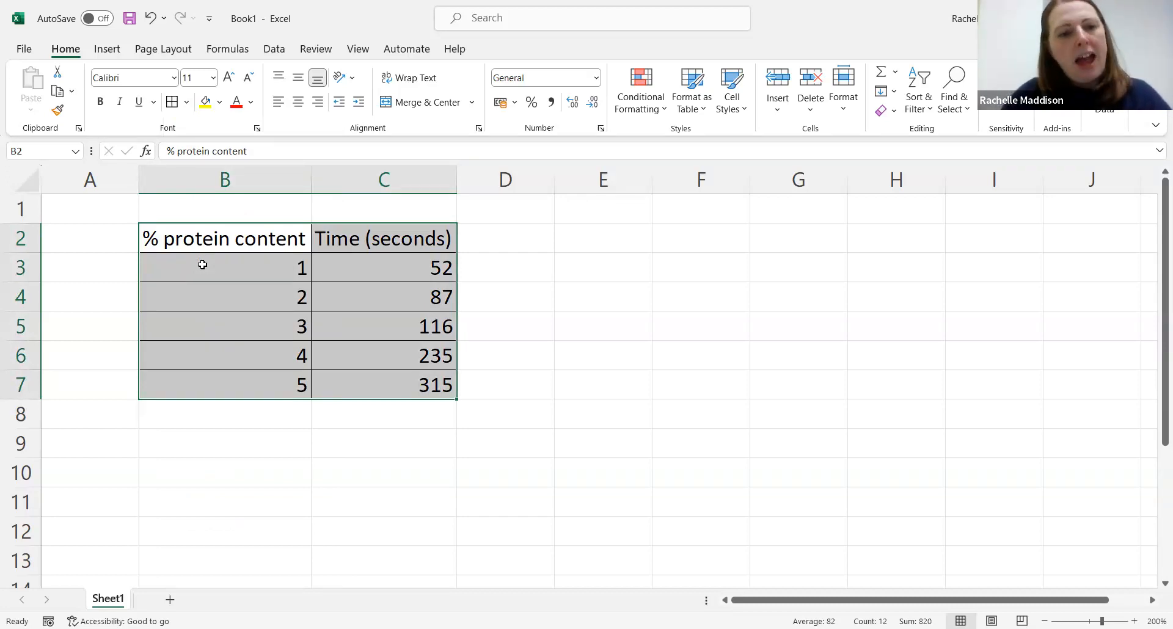
pyautogui.click(519, 330)
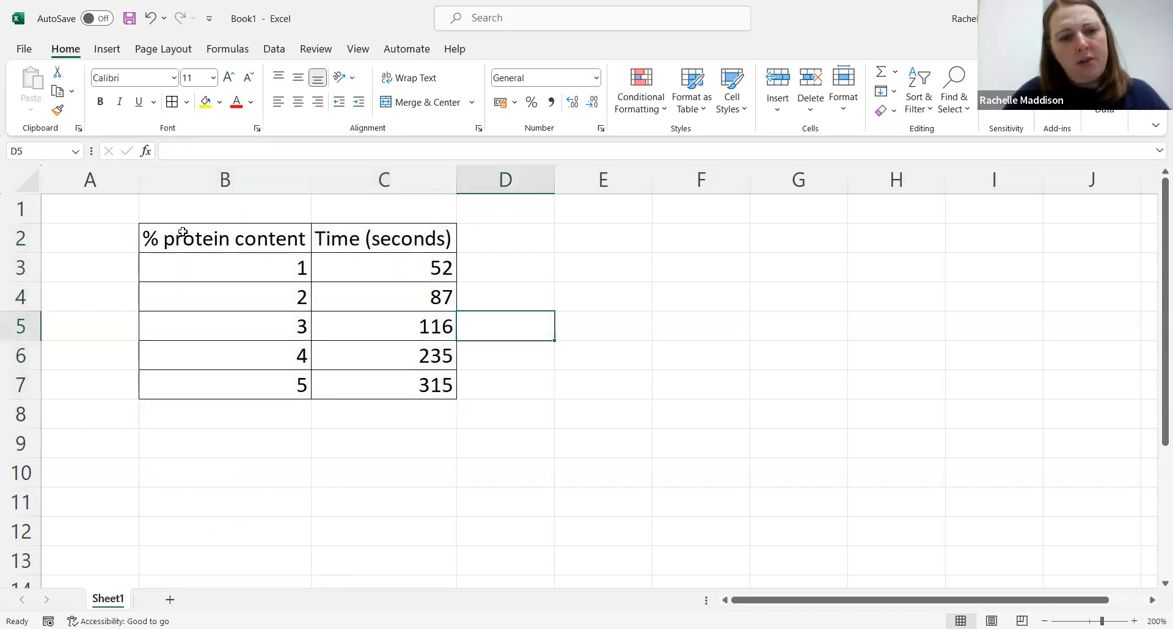
# Step: Make the two heading cells B2 and C2 bold
pyautogui.moveTo(177, 237); pyautogui.dragTo(354, 238)
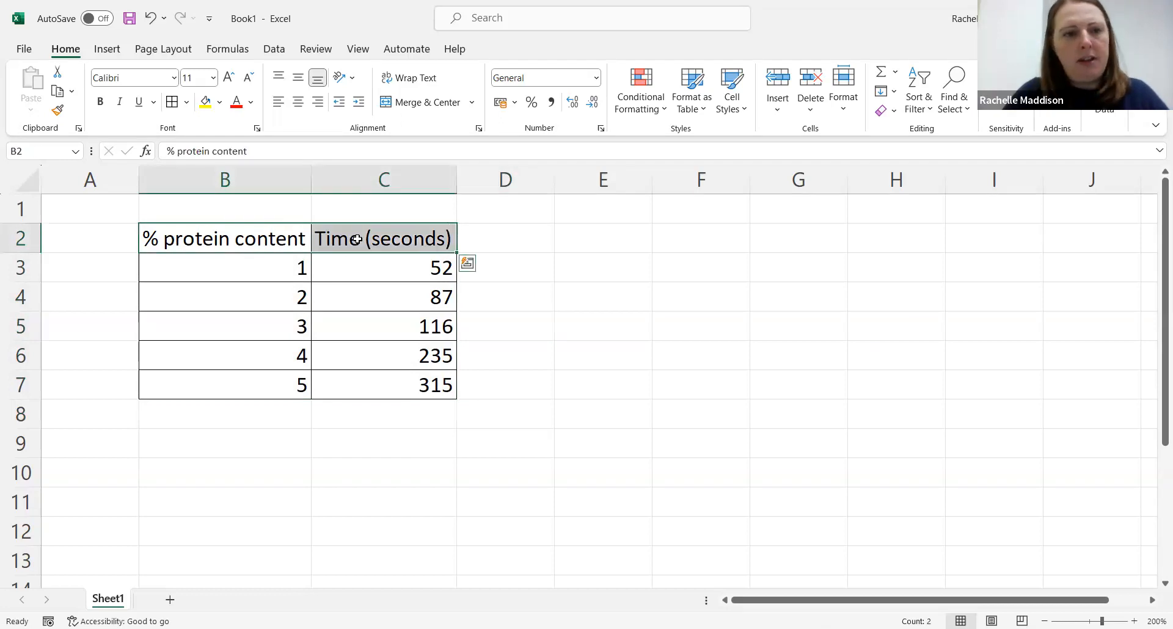
pyautogui.click(102, 104)
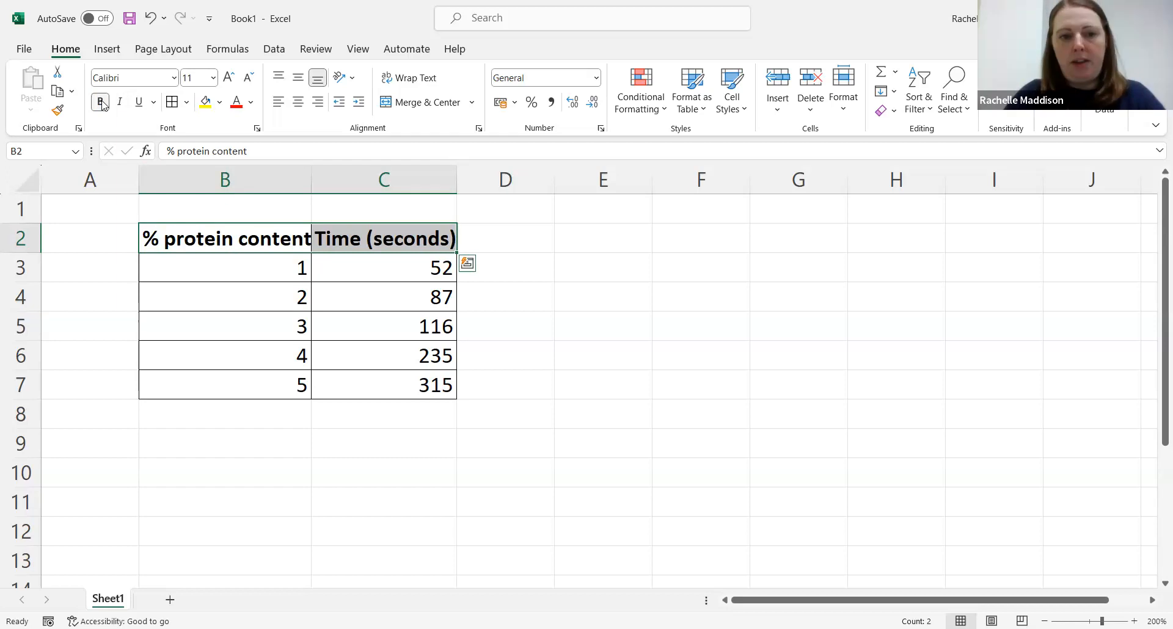
pyautogui.click(535, 226)
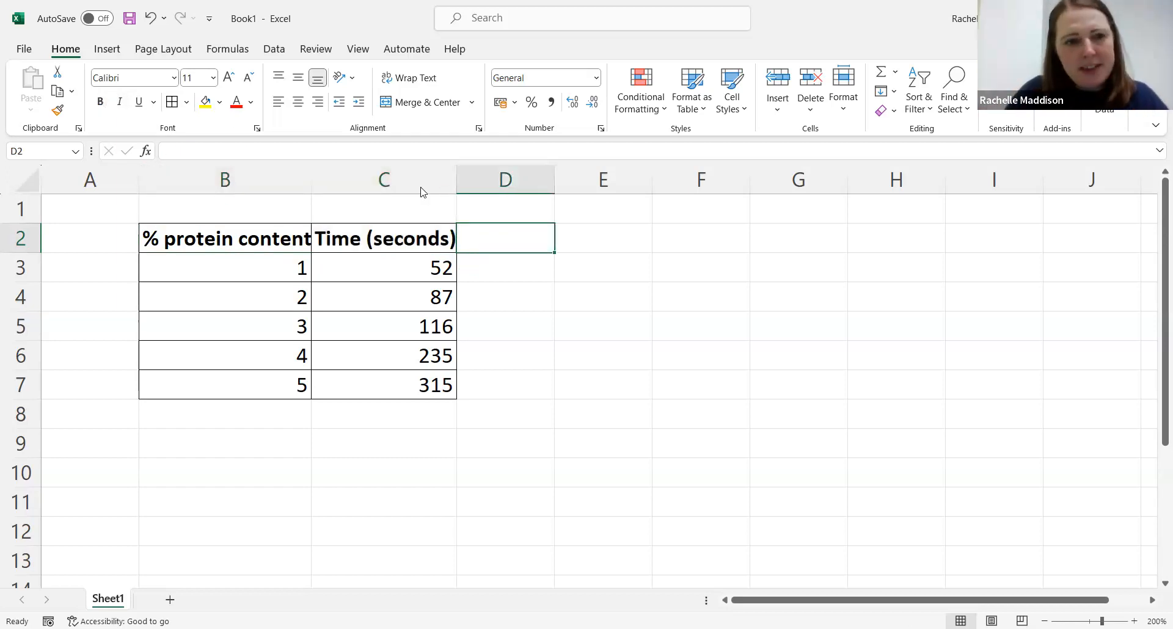
# Step: Widen columns B and C so the bold headings fit
pyautogui.moveTo(263, 176); pyautogui.dragTo(334, 178)
pyautogui.moveTo(460, 180); pyautogui.dragTo(501, 178)
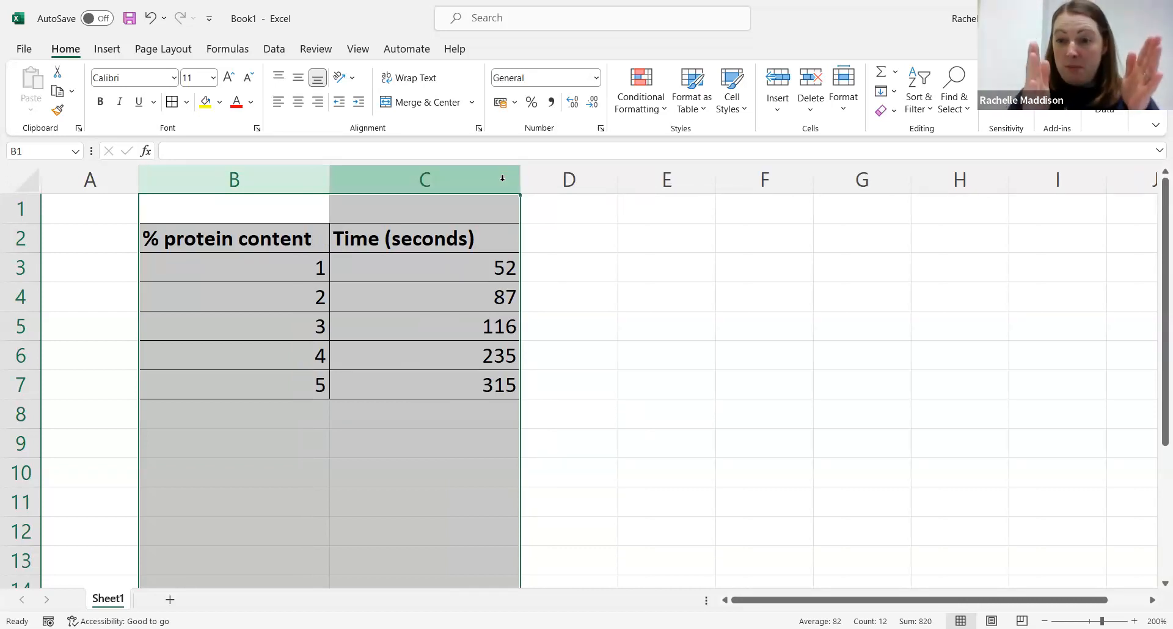
pyautogui.click(635, 288)
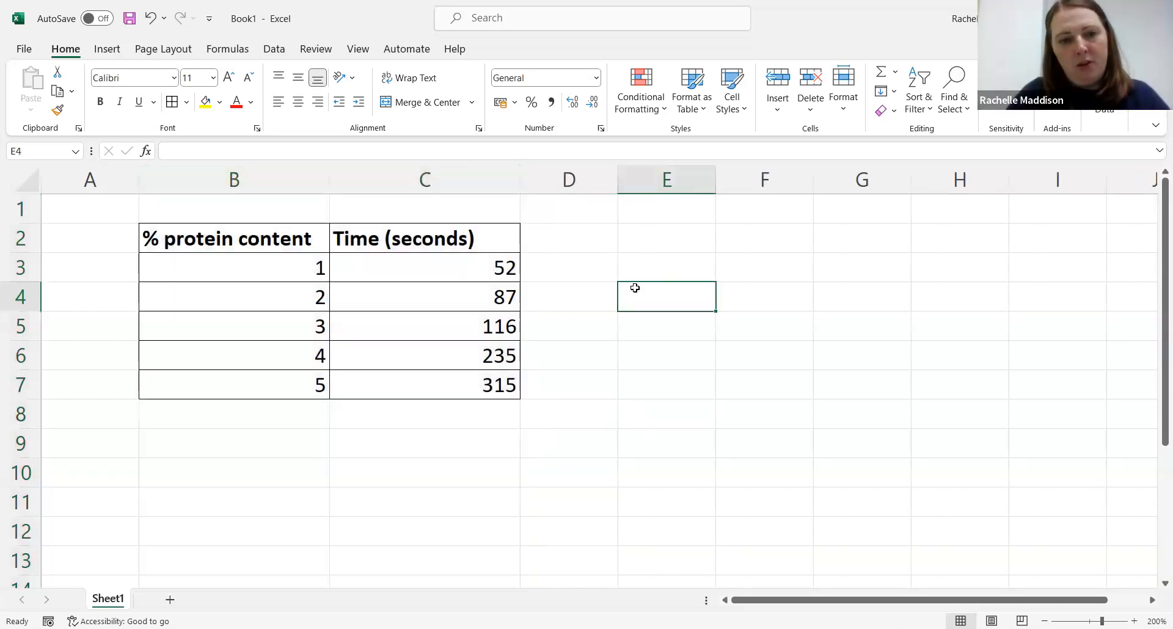
# Step: Center-align all cells of the table B2:C7
pyautogui.moveTo(214, 235); pyautogui.dragTo(332, 381)
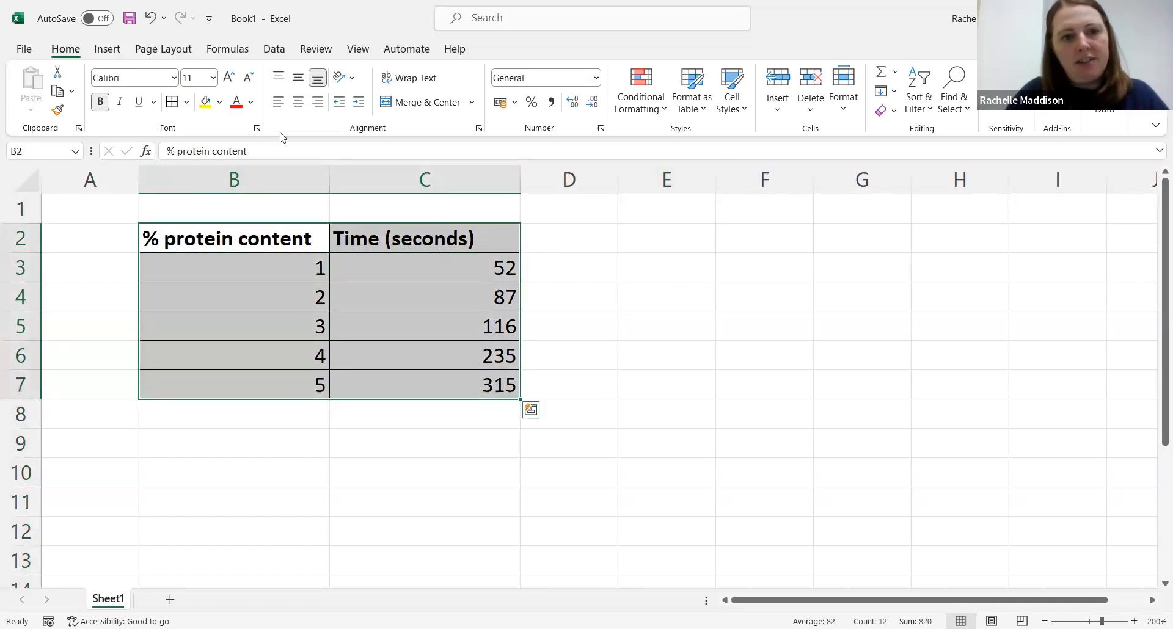
pyautogui.click(300, 102)
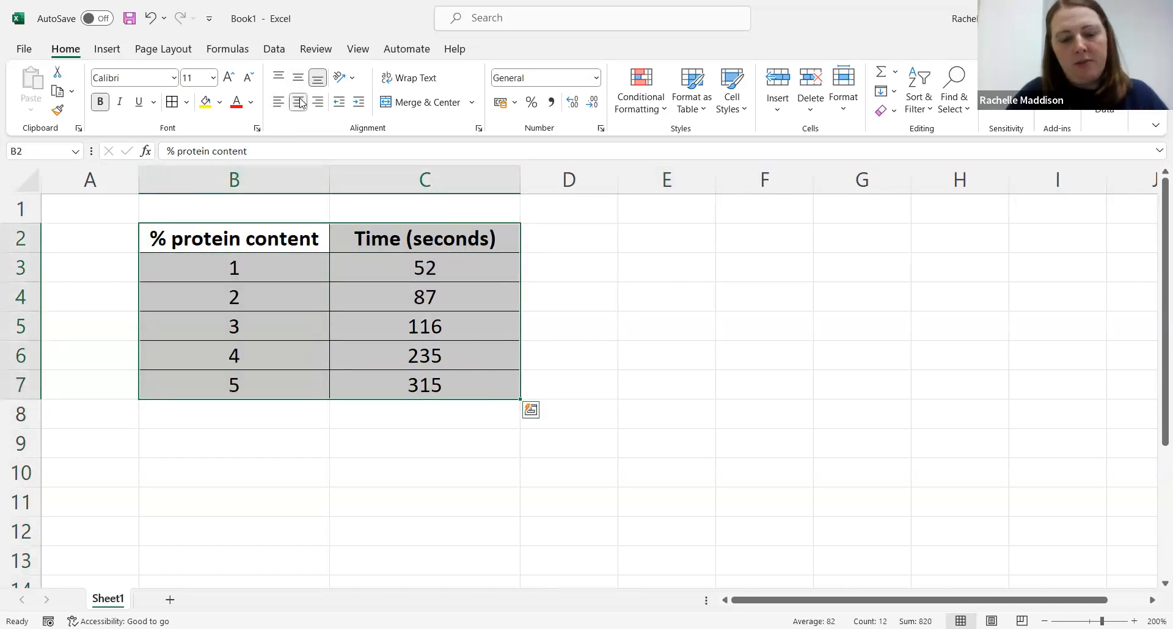
pyautogui.click(690, 321)
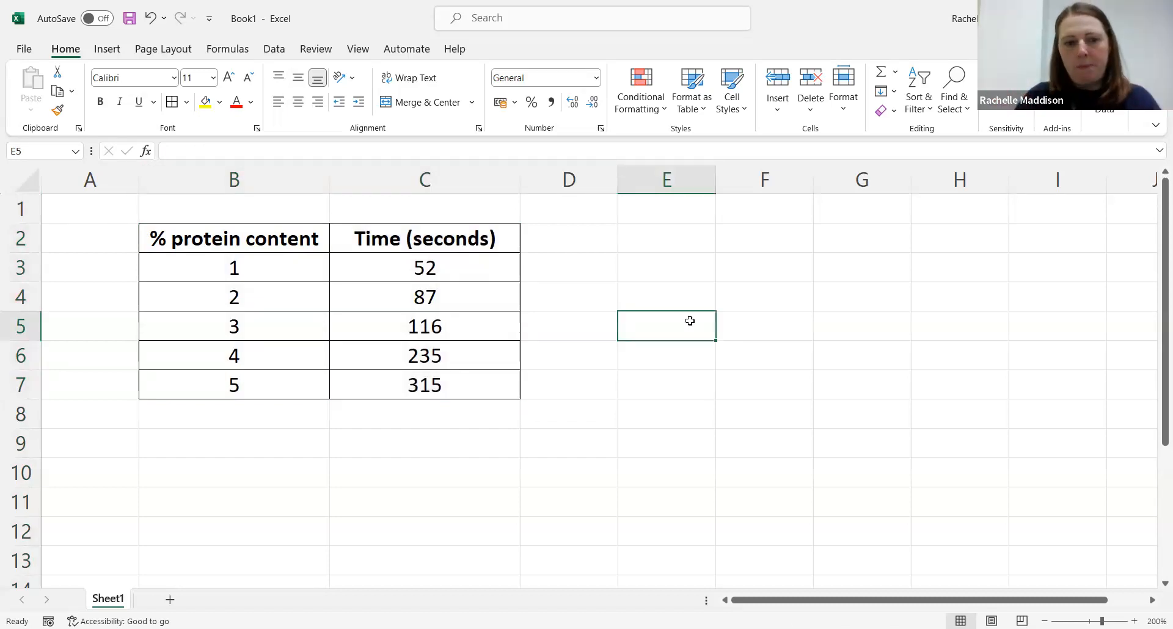
# Step: Copy the whole table range B2:C7
pyautogui.moveTo(253, 236); pyautogui.dragTo(393, 381)
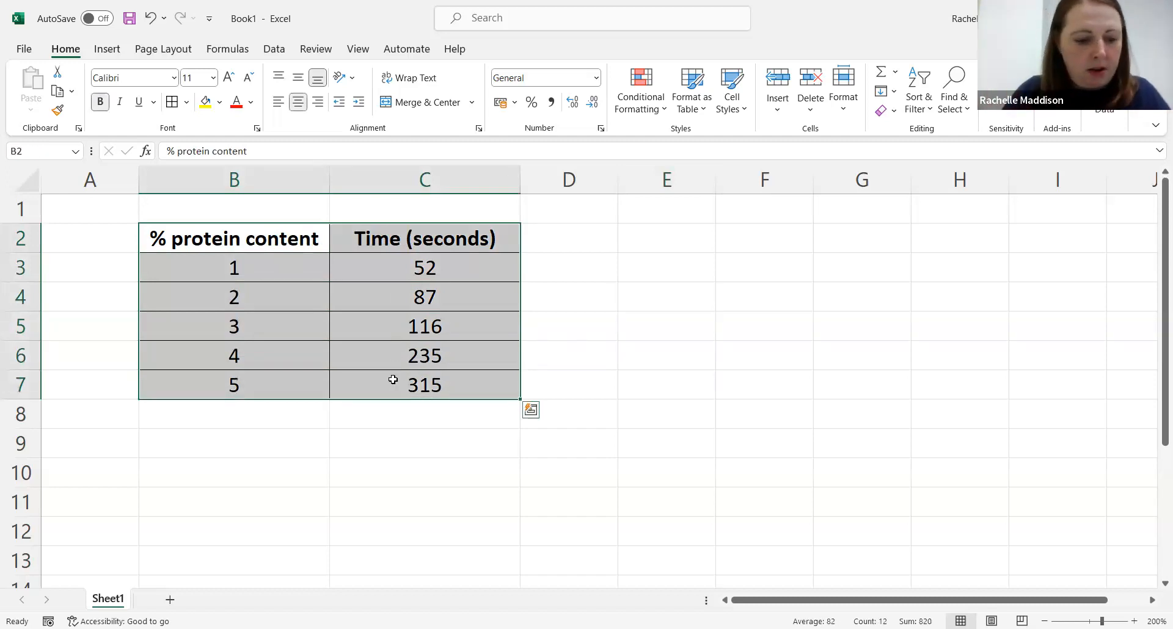
pyautogui.hotkey('ctrl', 'c')
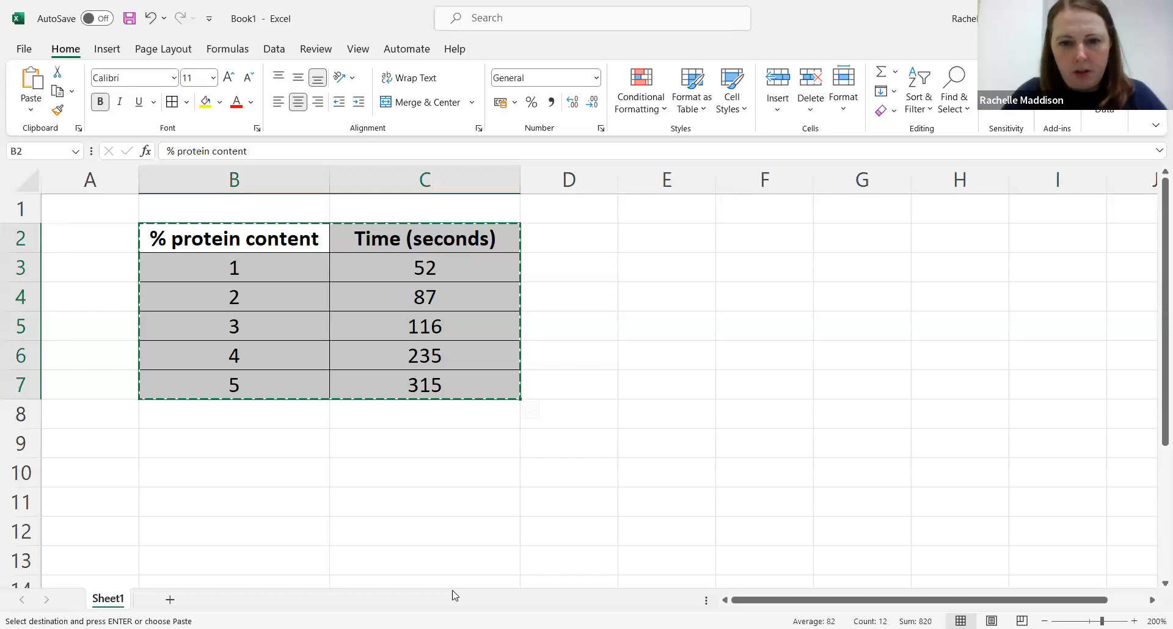
# Step: Switch to the Word assignment document and paste the copied table on new lines below the table placeholder sentence
pyautogui.hotkey('alt', 'Tab')
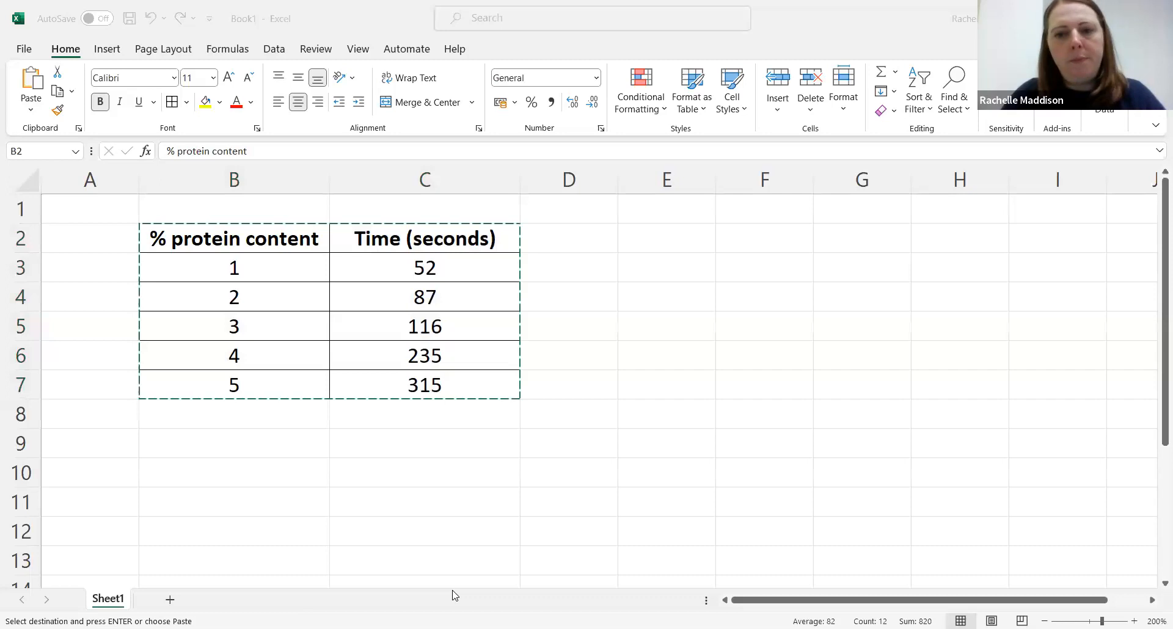
pyautogui.click(453, 591)
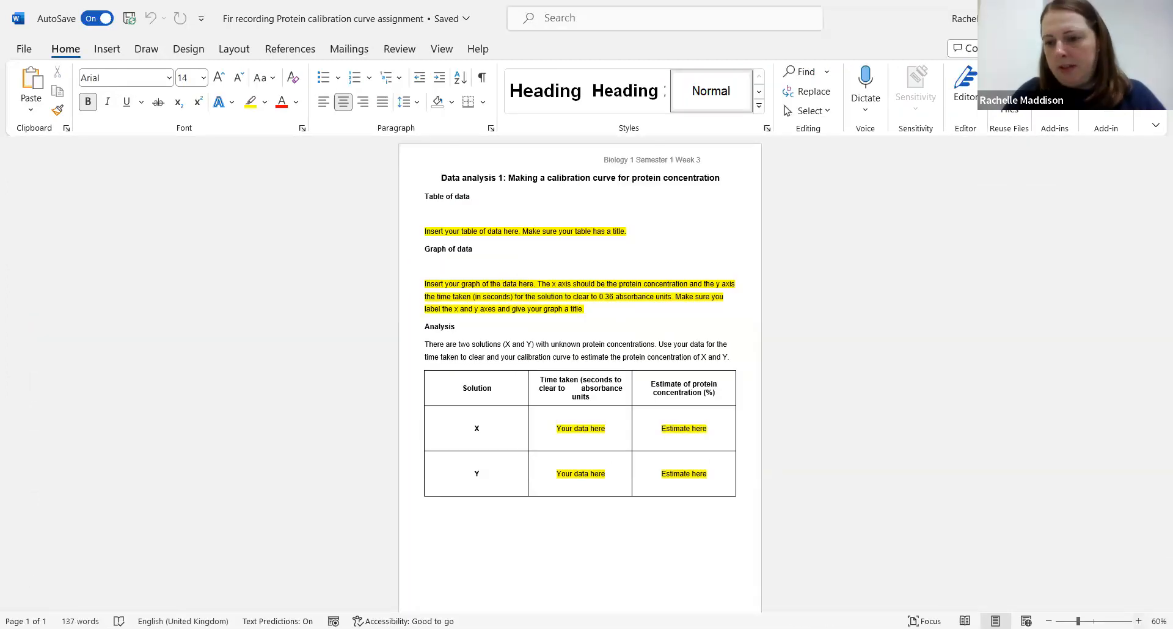
pyautogui.click(1139, 621)
pyautogui.click(1138, 621)
pyautogui.click(1138, 622)
pyautogui.click(1138, 621)
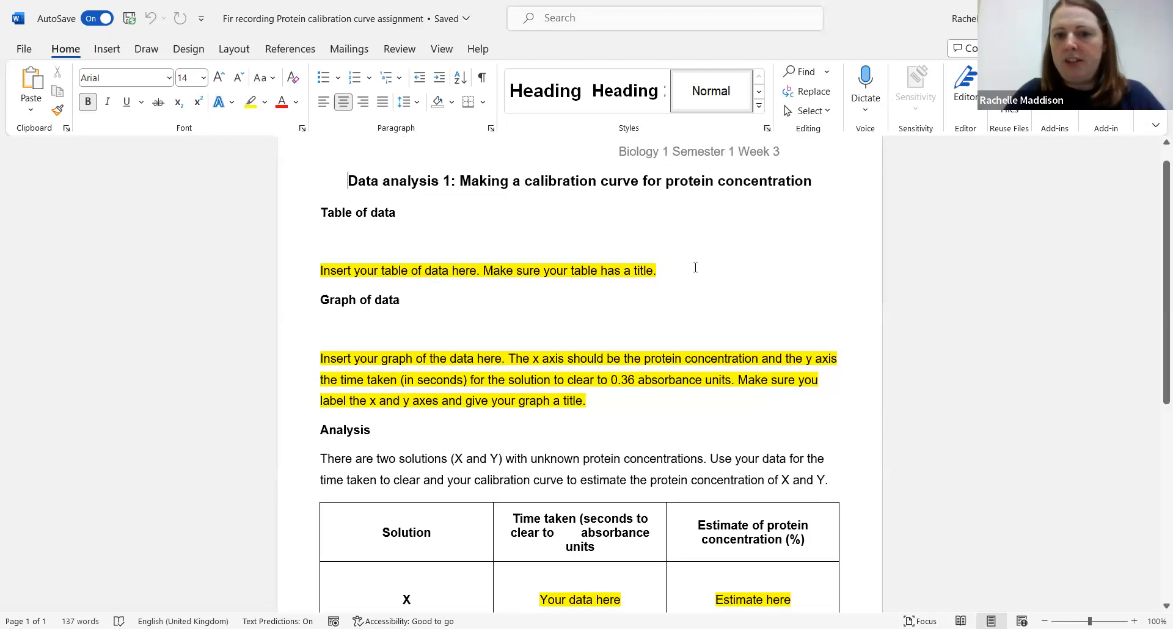
pyautogui.click(696, 268)
pyautogui.press('Return')
pyautogui.press('Return')
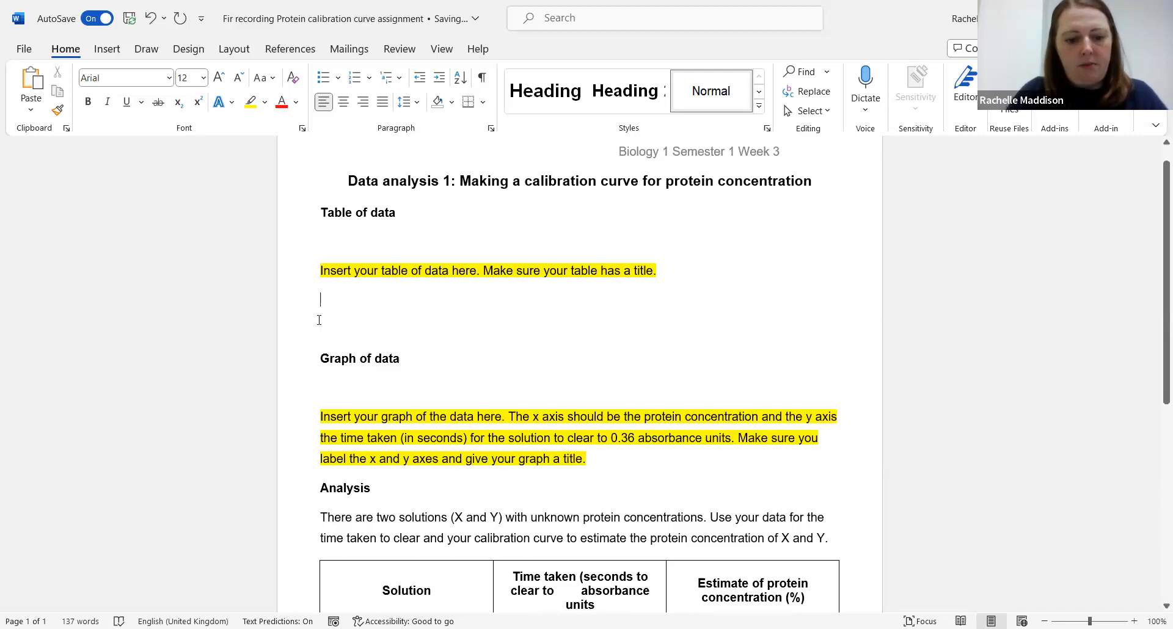
pyautogui.hotkey('ctrl', 'v')
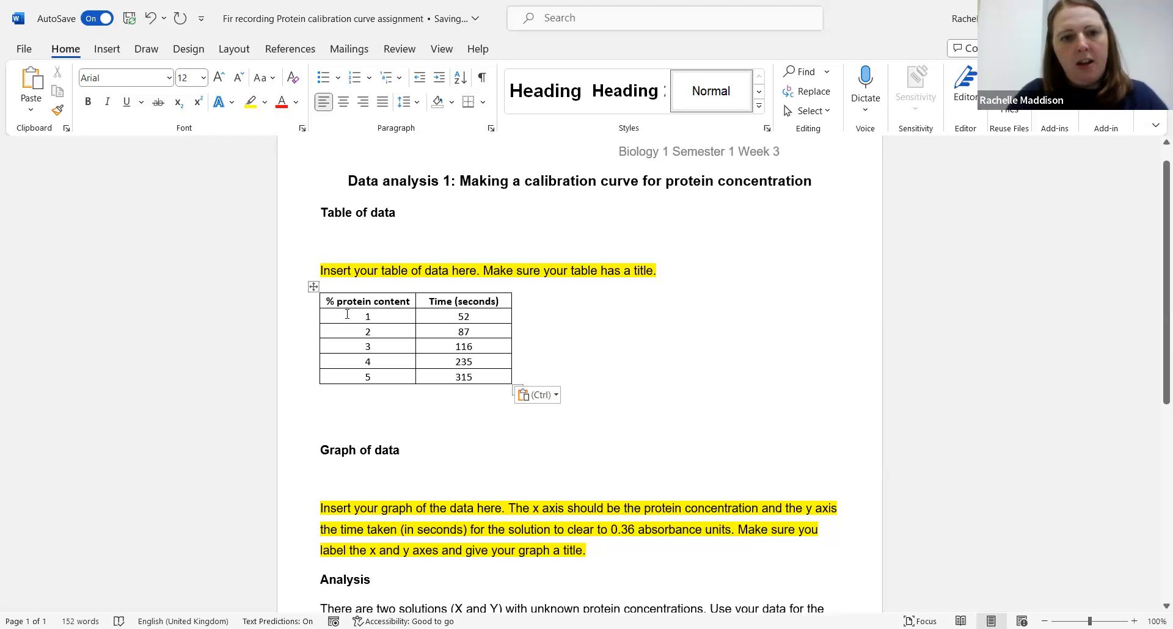
# Step: Replace the yellow table placeholder sentence with the title "Table to show...."
pyautogui.moveTo(684, 268); pyautogui.dragTo(265, 264)
pyautogui.press('Delete')
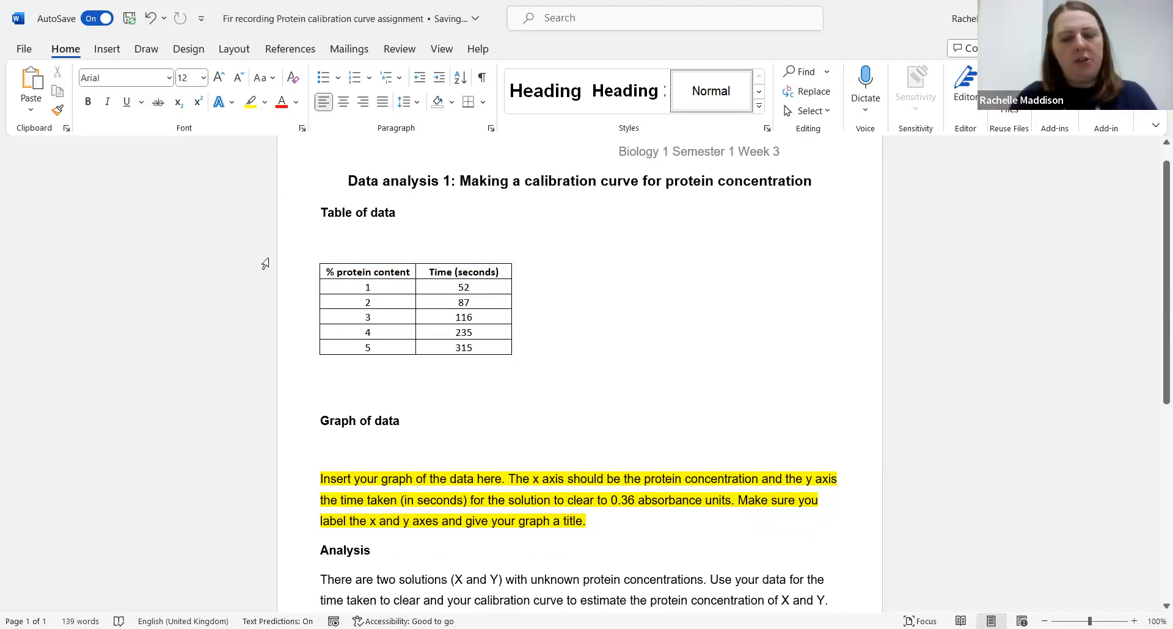
pyautogui.write('Table t')
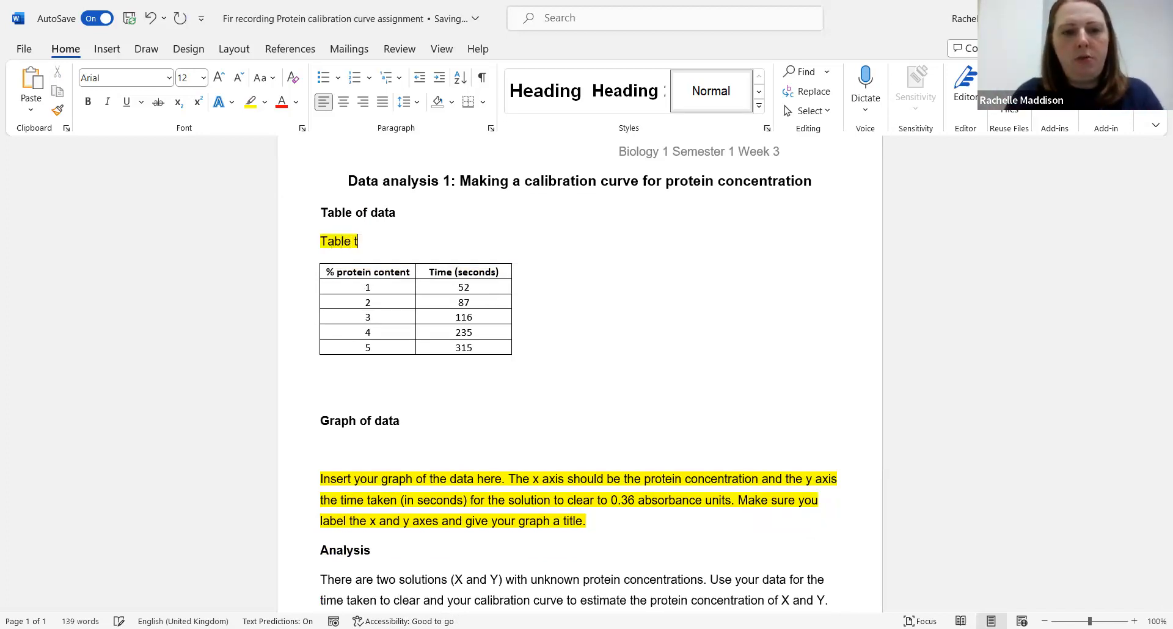
pyautogui.write('o show…...')
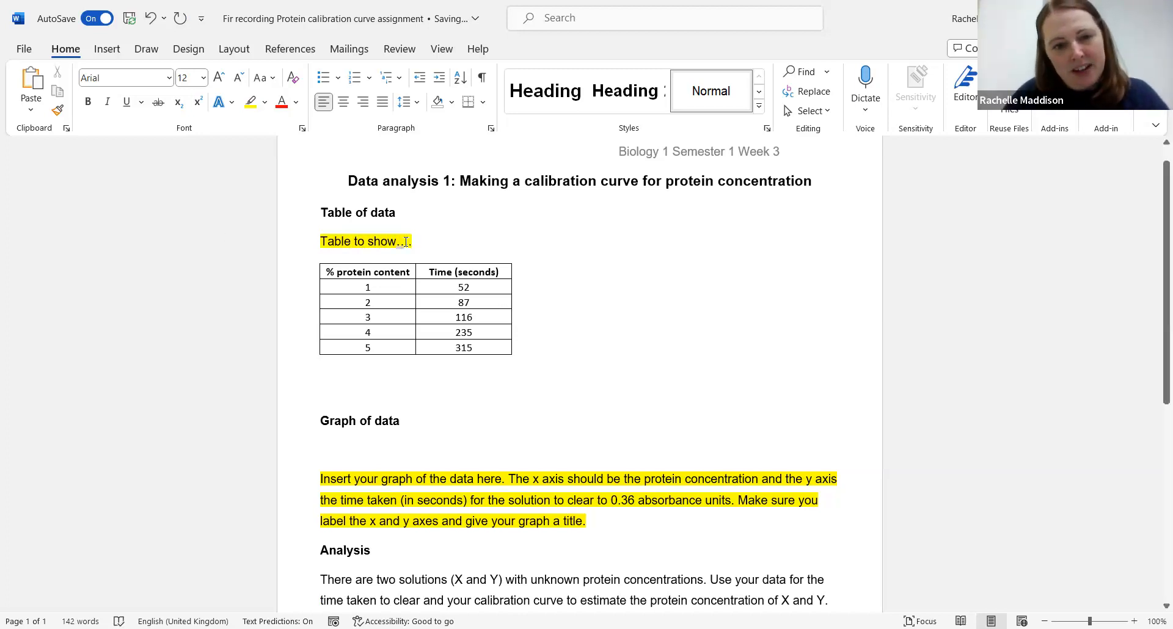
# Step: Remove the yellow highlight from the "Table to show...." title and make it bold
pyautogui.moveTo(417, 244); pyautogui.dragTo(320, 245)
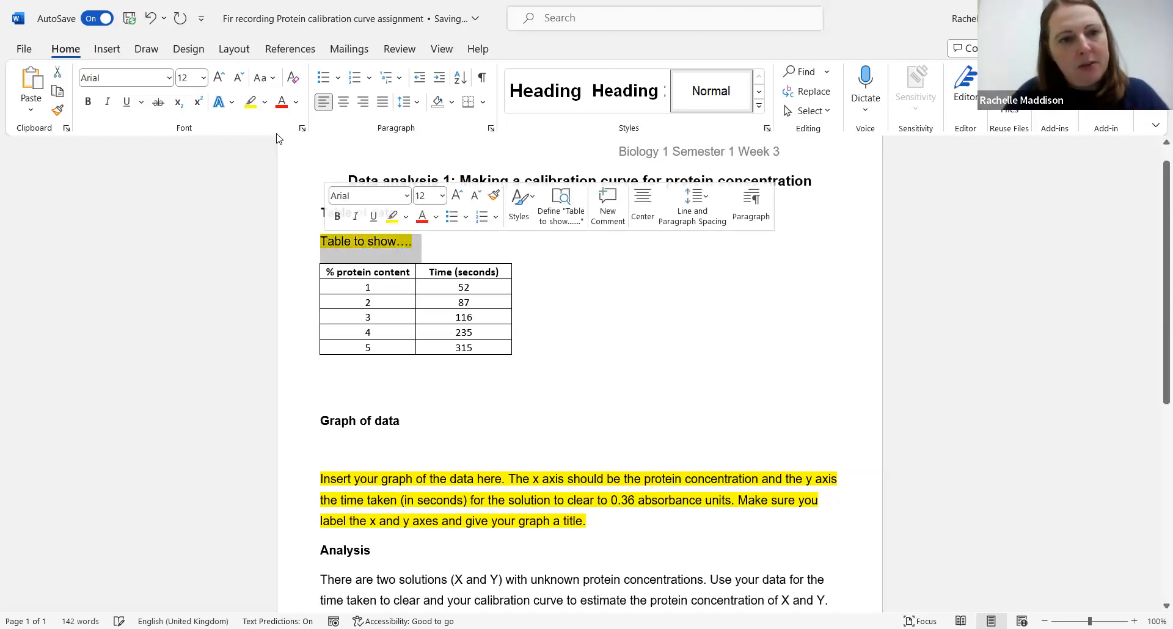
pyautogui.click(265, 105)
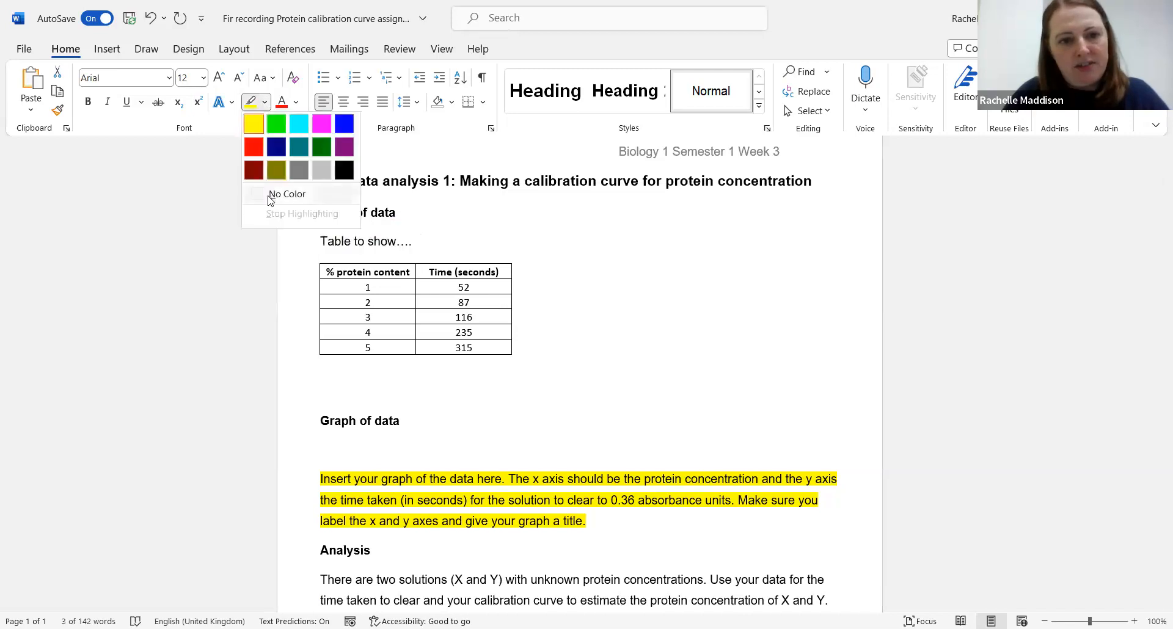
pyautogui.click(269, 196)
pyautogui.click(322, 243)
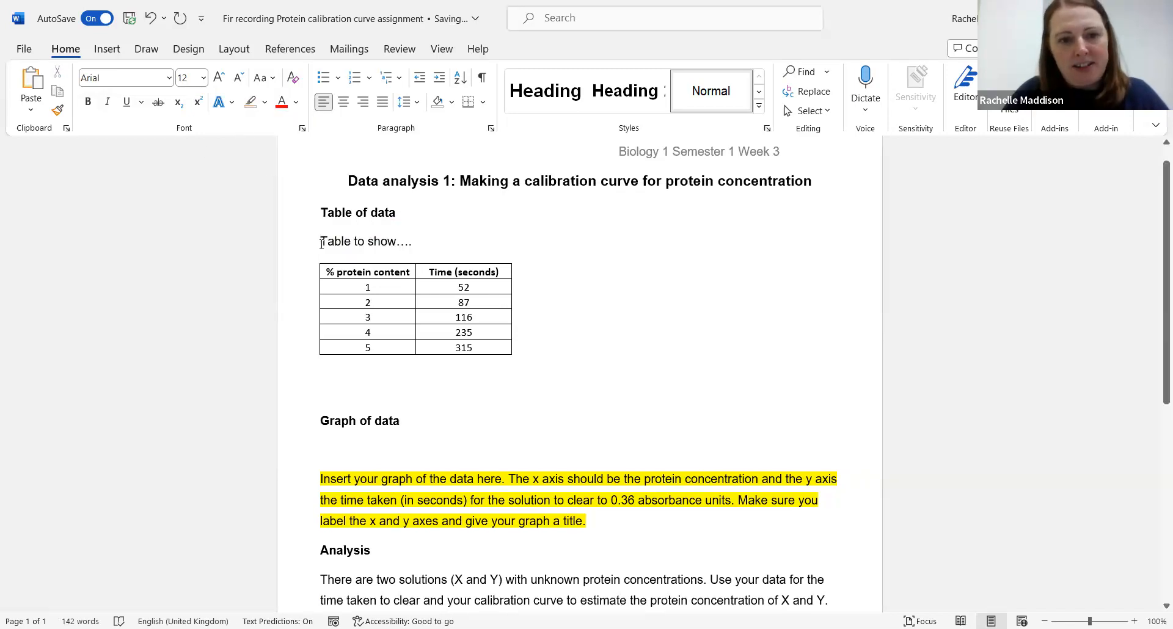
pyautogui.moveTo(330, 243); pyautogui.dragTo(421, 244)
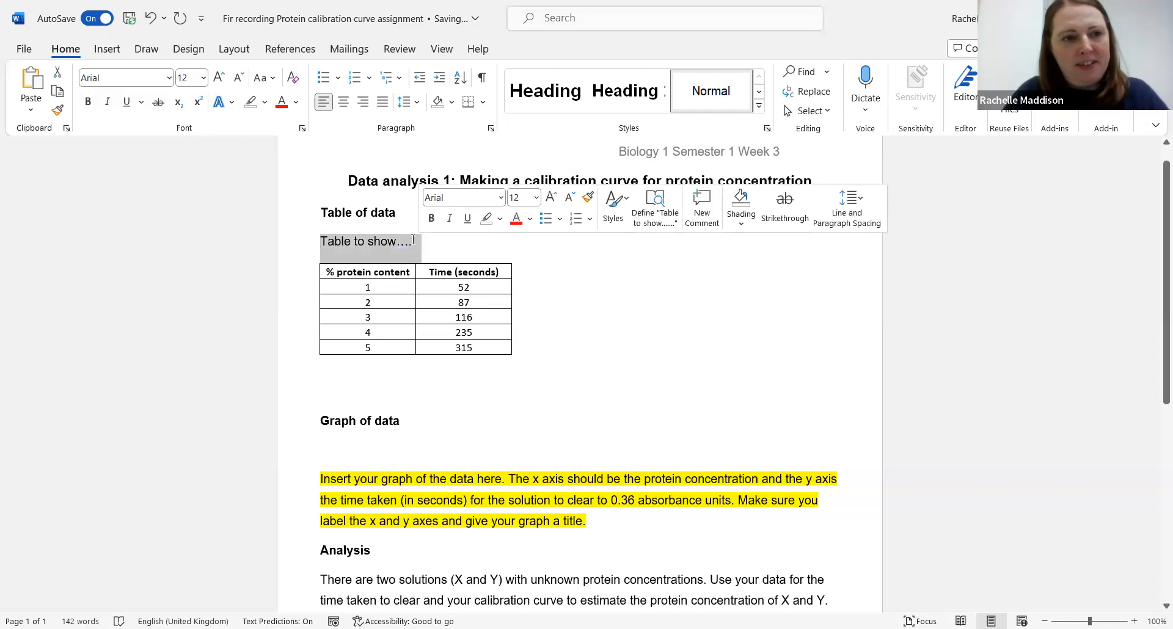
pyautogui.click(88, 103)
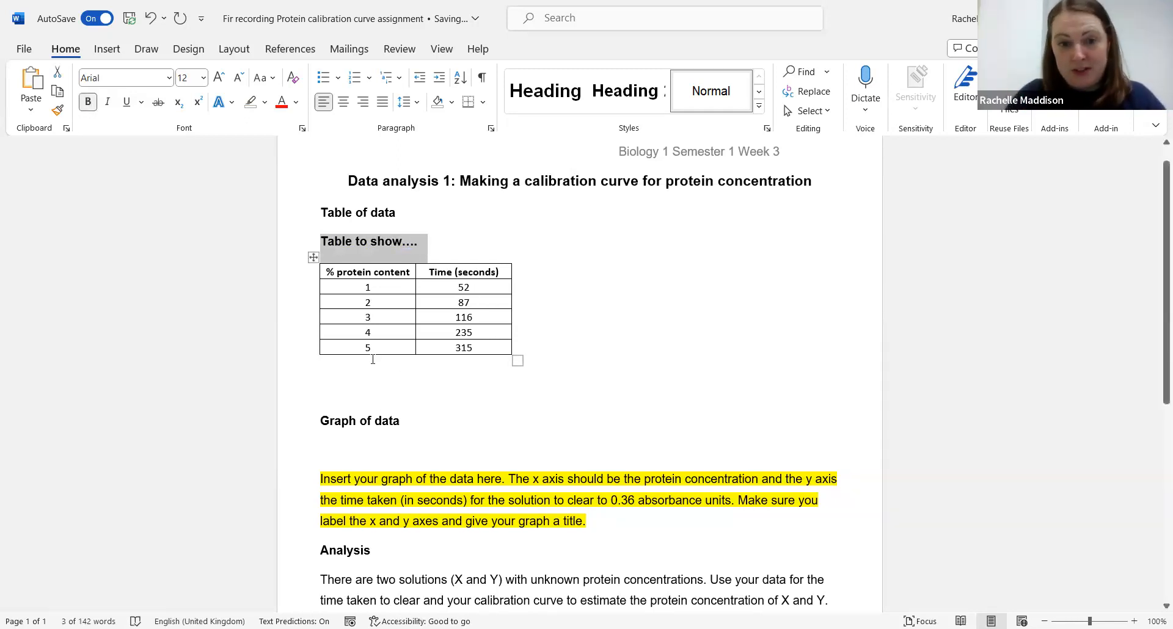
pyautogui.click(337, 401)
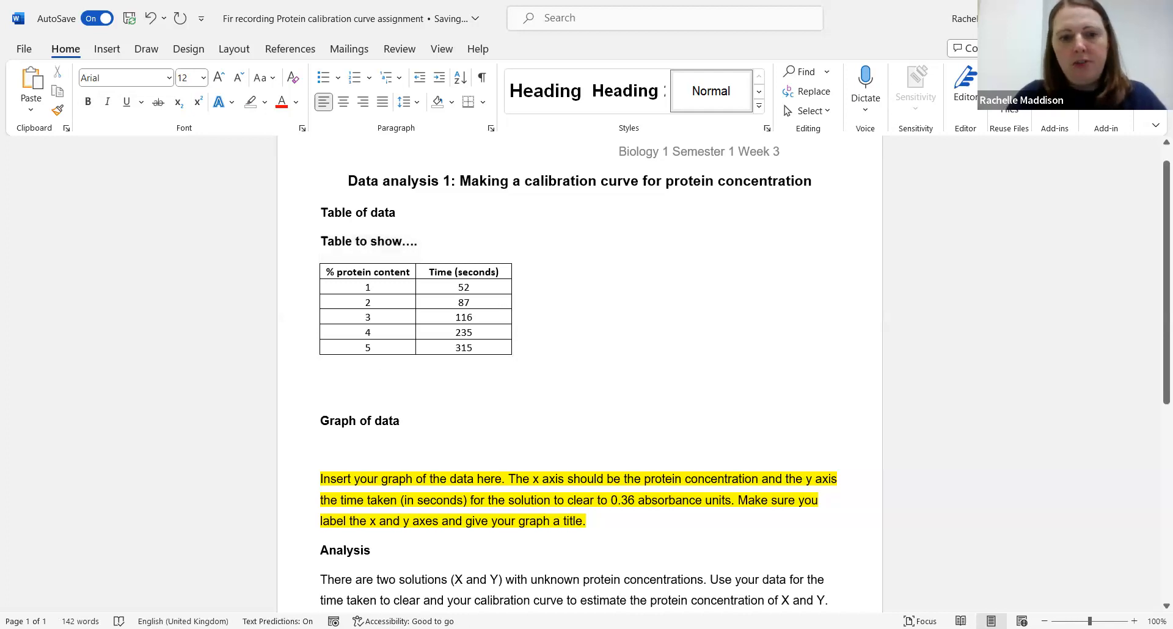
# Step: Correct the absorbance value in the graph instructions from 0.36 to 0.35 absorbance units
pyautogui.scroll(-2, 568, 386)
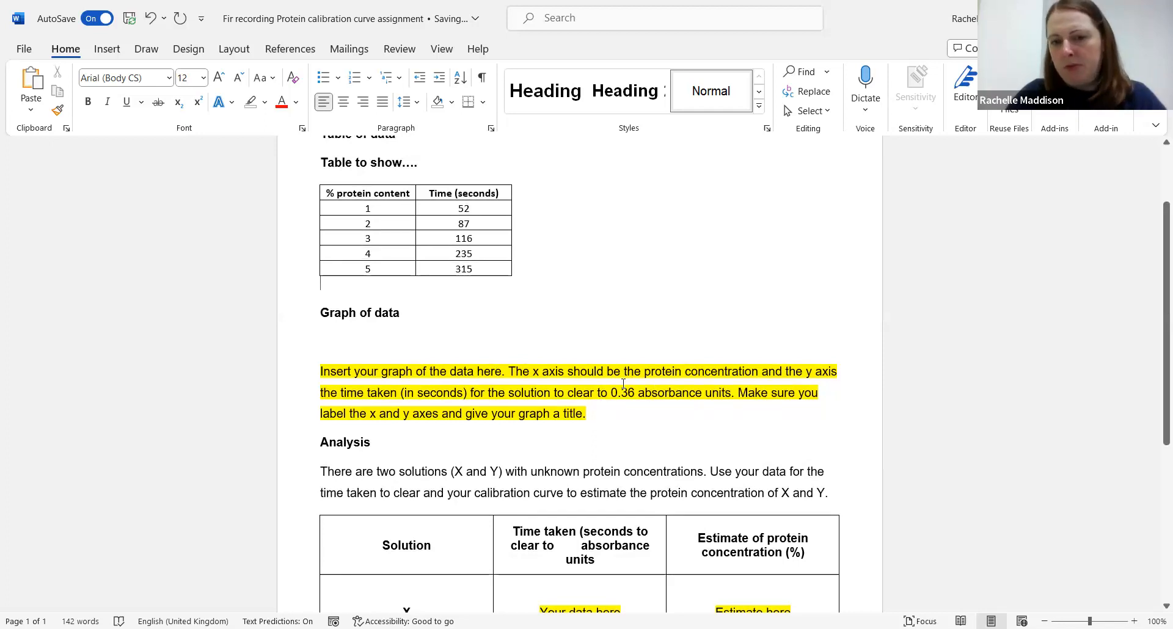
pyautogui.click(633, 393)
pyautogui.press('BackSpace')
pyautogui.write('5')
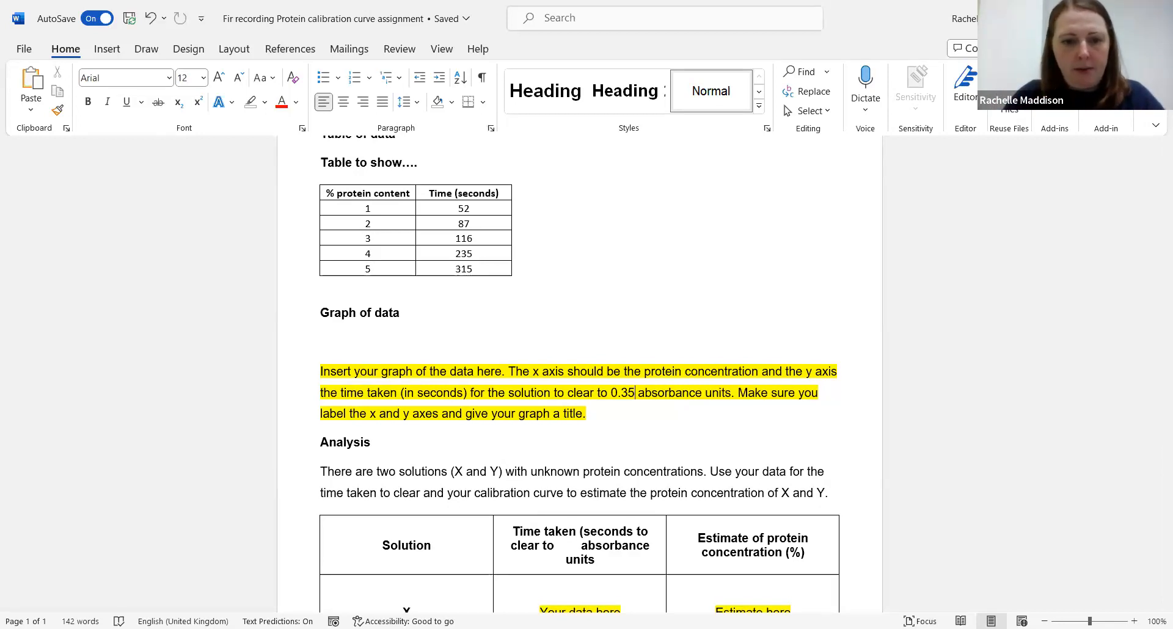
# Step: Return to the Excel workbook and select the table range B2:C7
pyautogui.hotkey('alt', 'Tab')
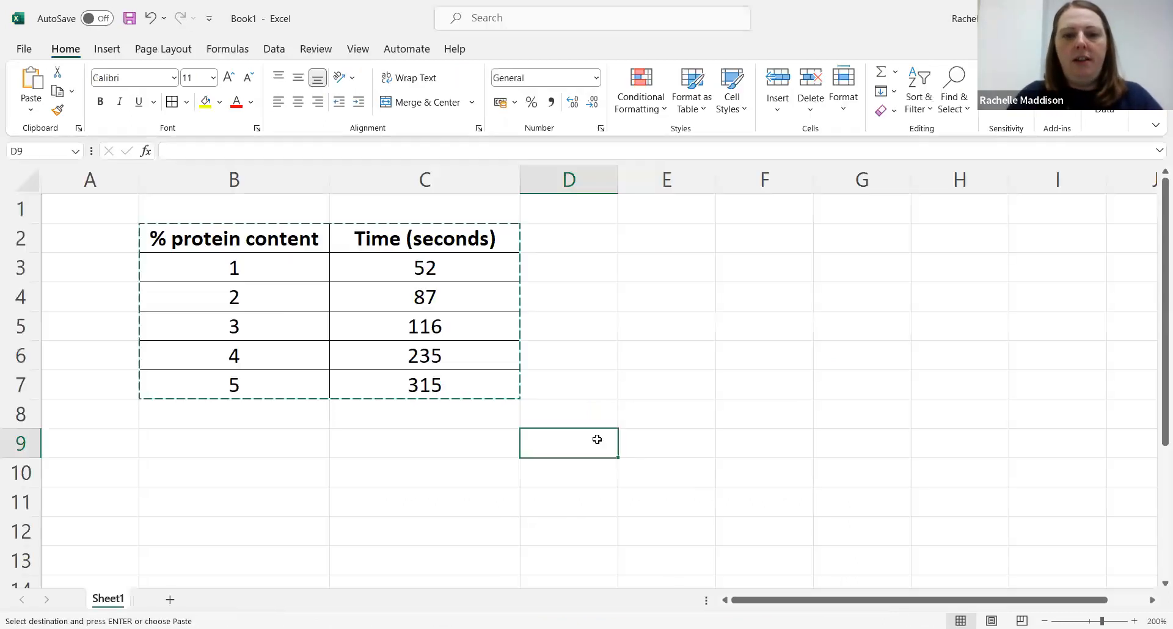
pyautogui.doubleClick(598, 440)
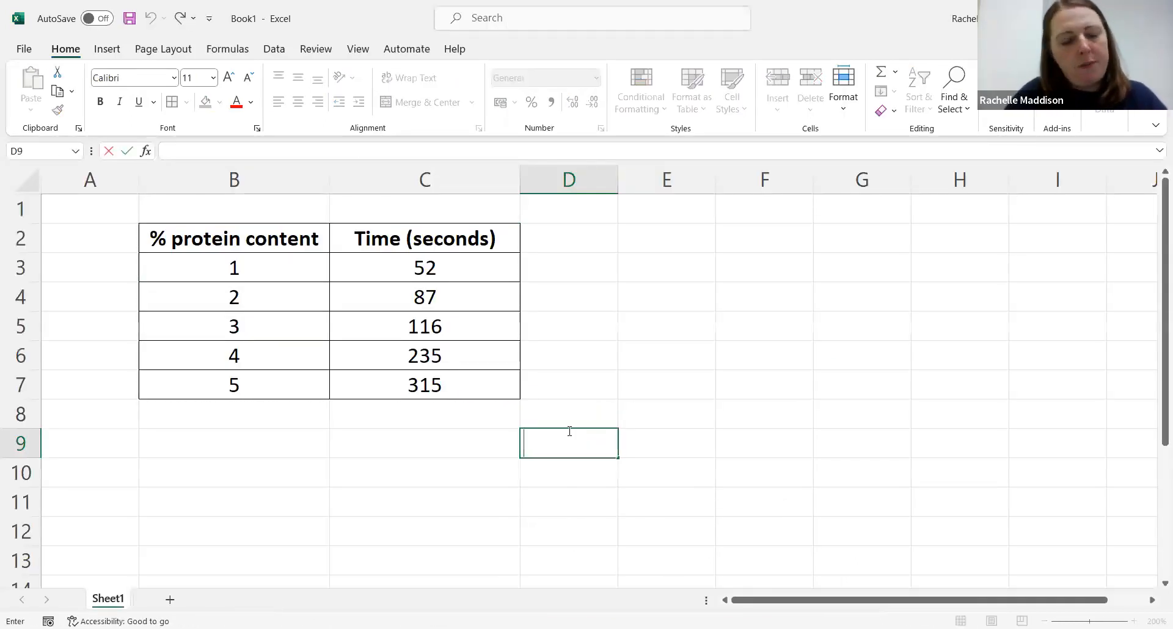
pyautogui.click(273, 241)
pyautogui.moveTo(345, 253); pyautogui.dragTo(383, 382)
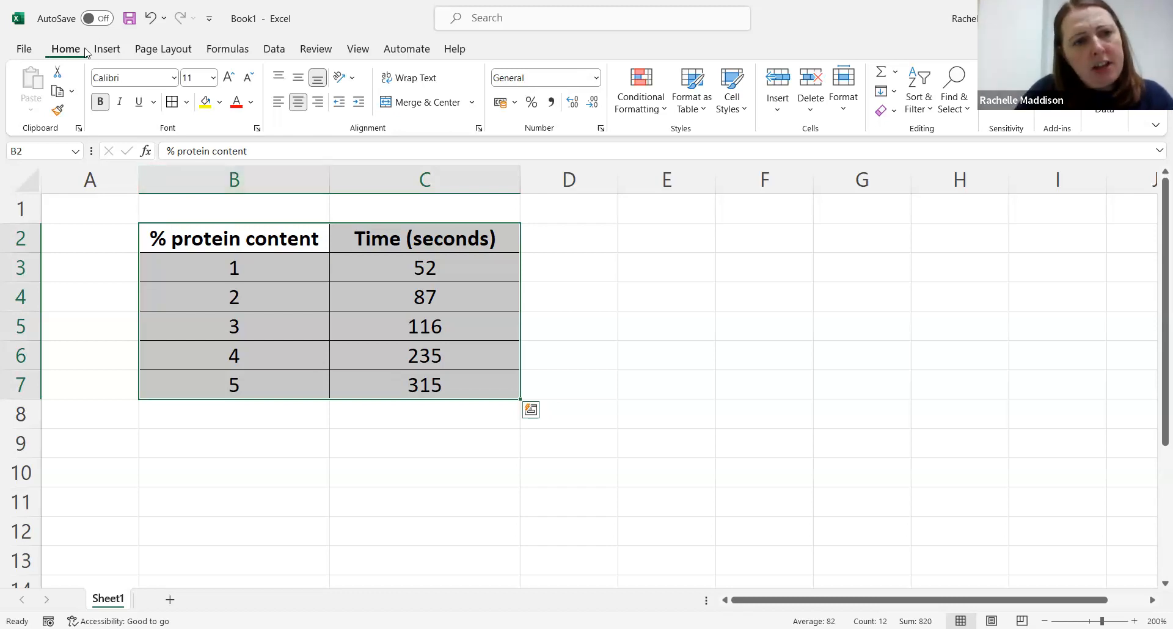
# Step: Try inserting a 2-D line chart of the selected data, then undo it
pyautogui.click(104, 54)
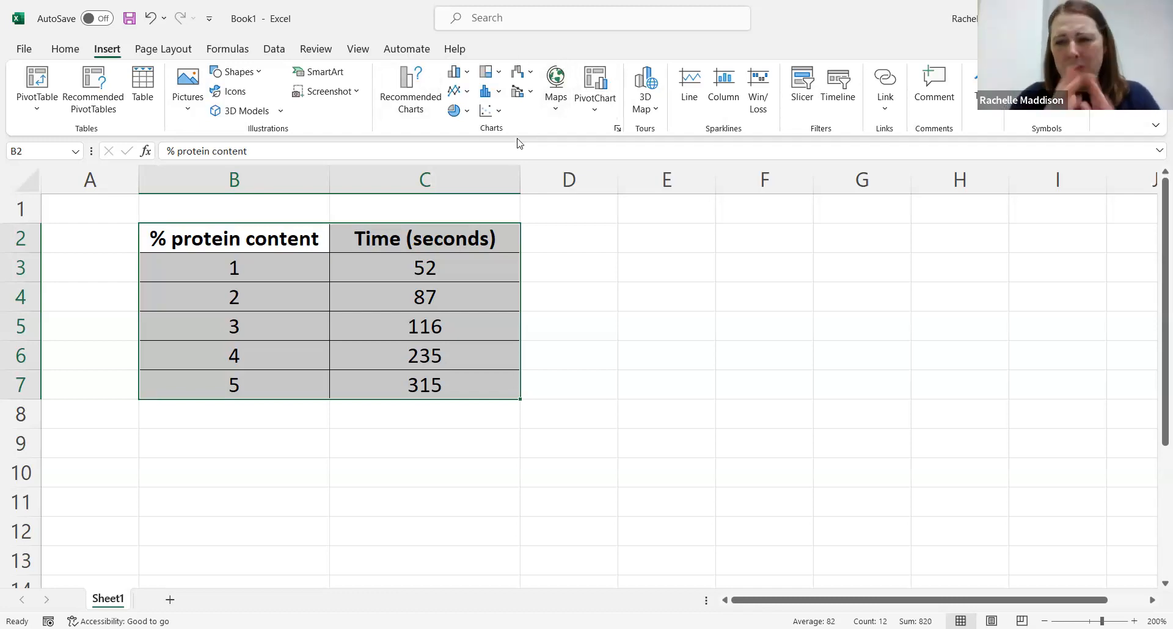
pyautogui.click(467, 95)
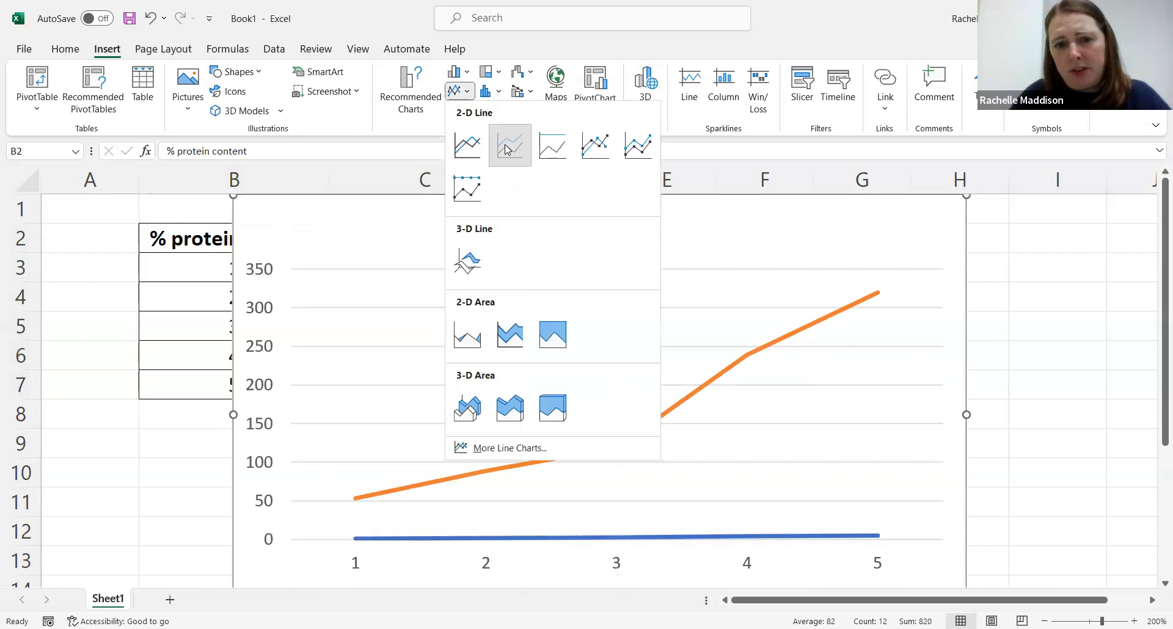
pyautogui.click(506, 144)
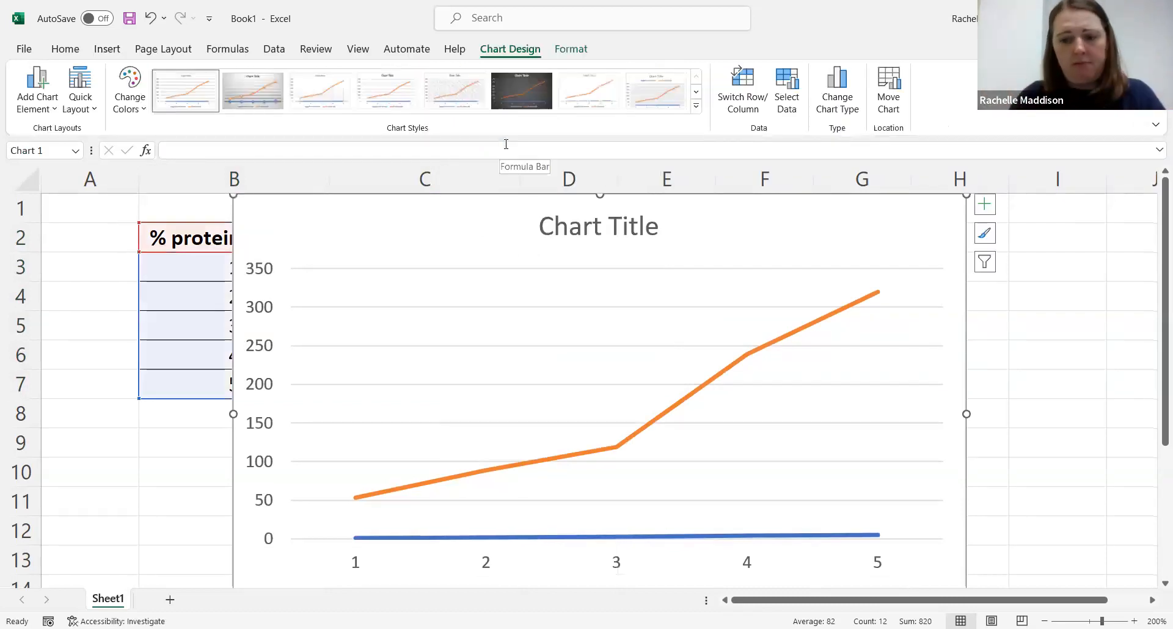
pyautogui.hotkey('ctrl', 'z')
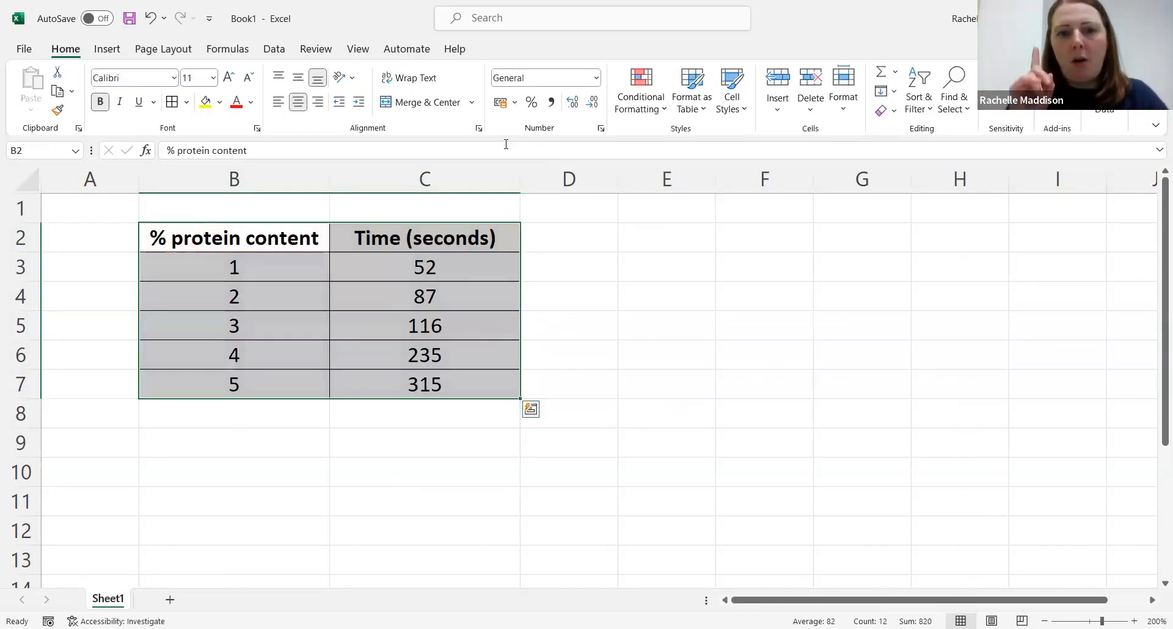
# Step: Insert a scatter chart with smooth lines and markers from the selected table data
pyautogui.click(108, 53)
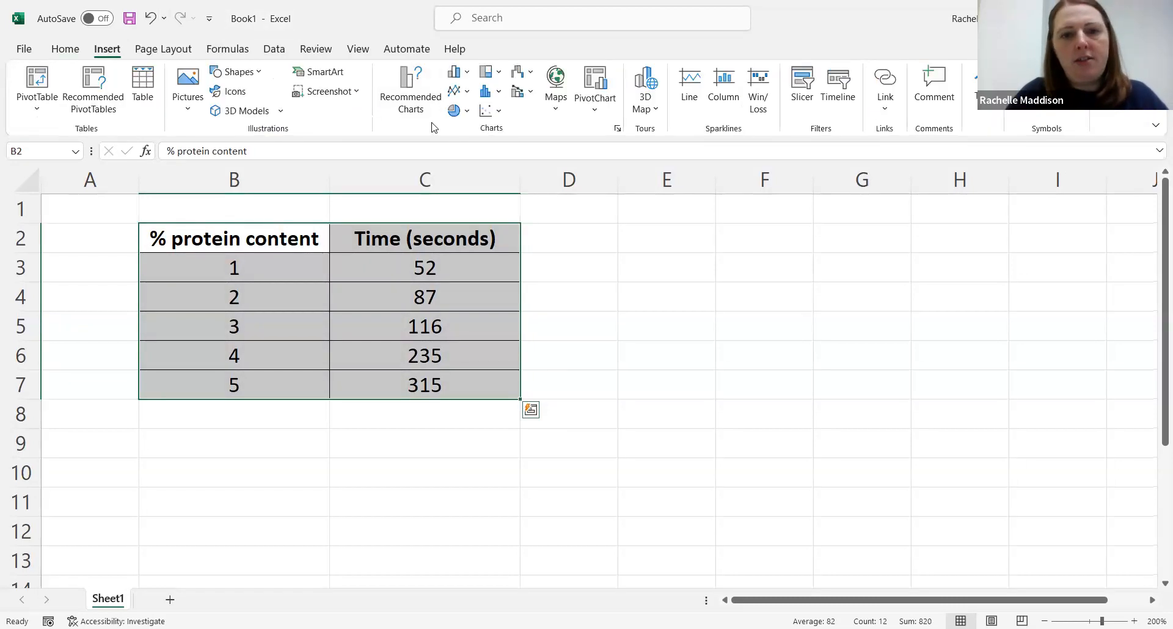
pyautogui.click(492, 111)
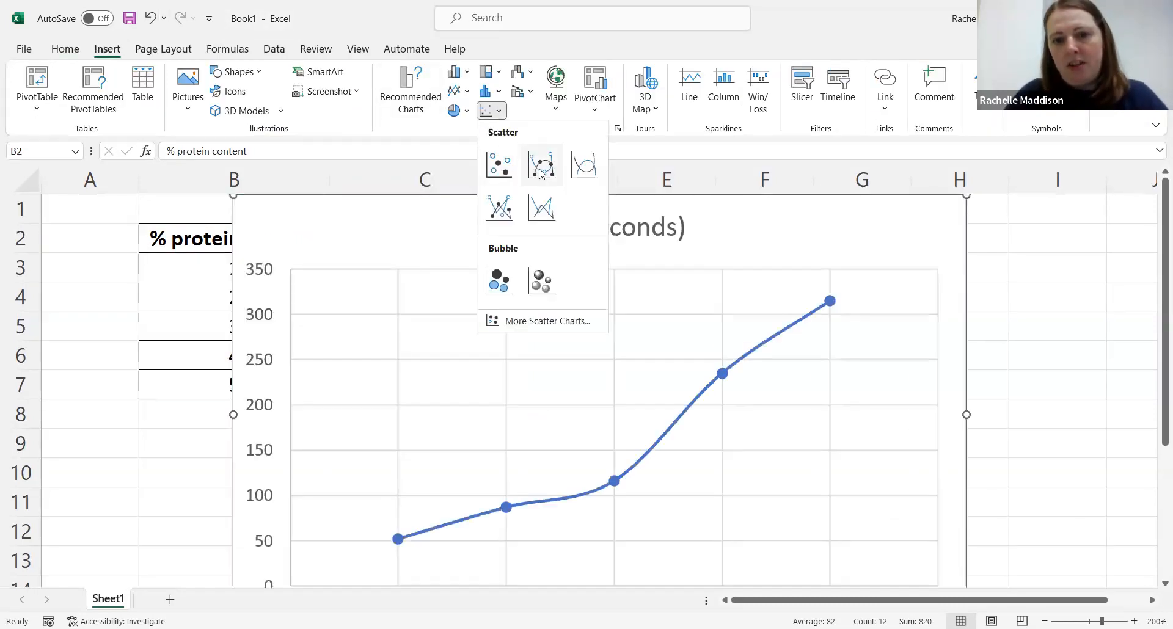
pyautogui.click(541, 172)
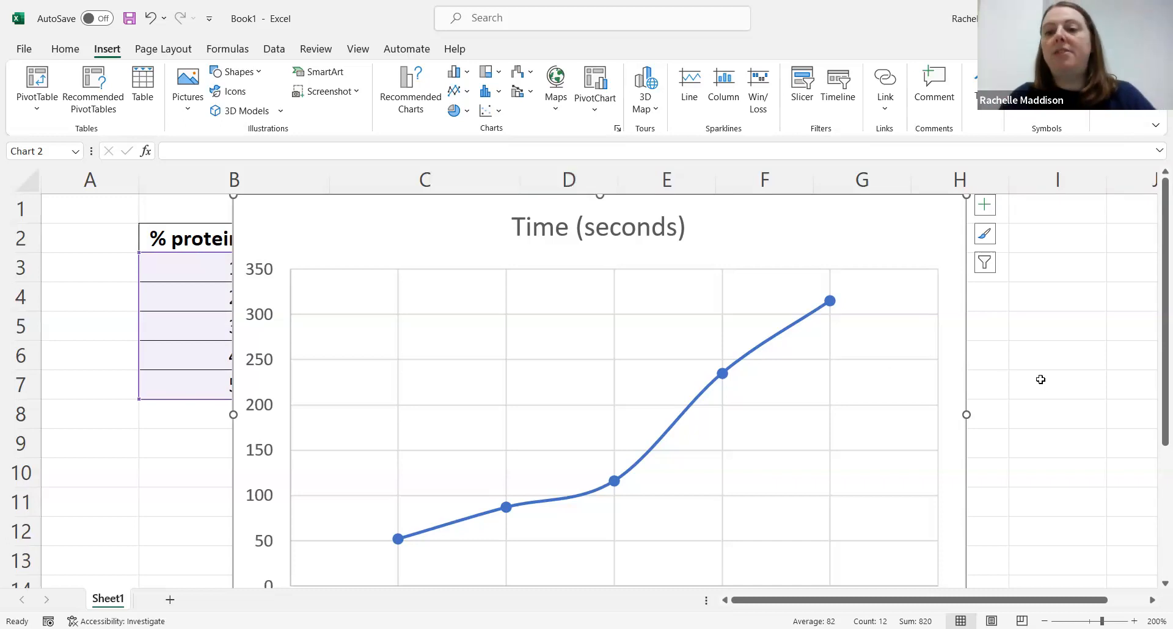
# Step: Resize the chart slightly smaller from its corner and shift it a little beside the table
pyautogui.scroll(1, 1040, 380)
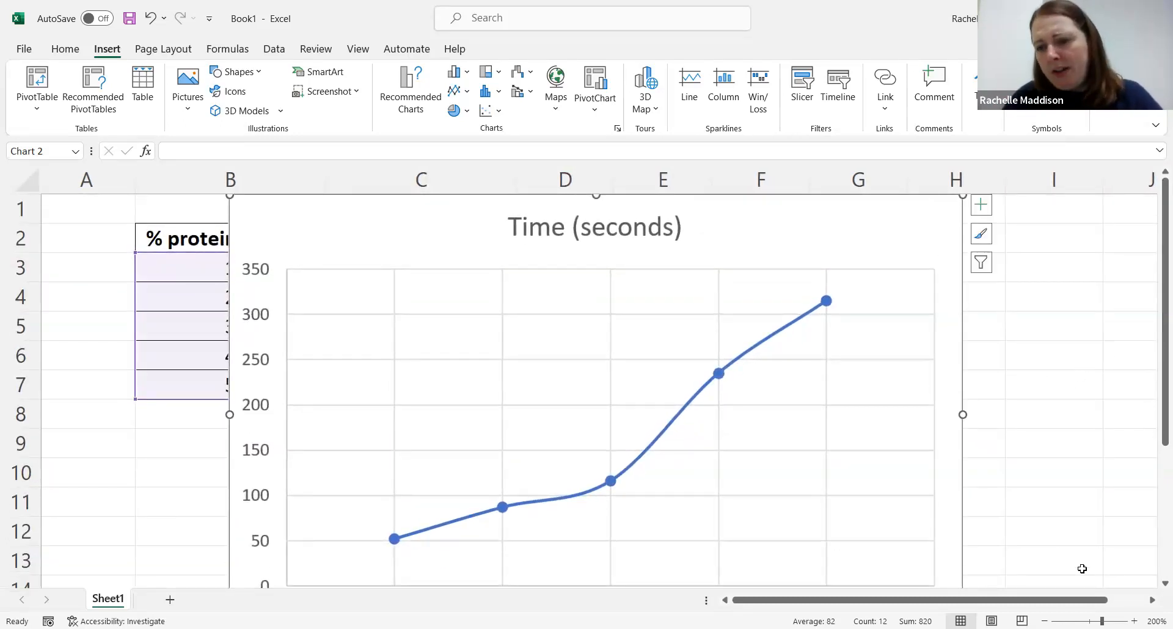
pyautogui.click(1044, 622)
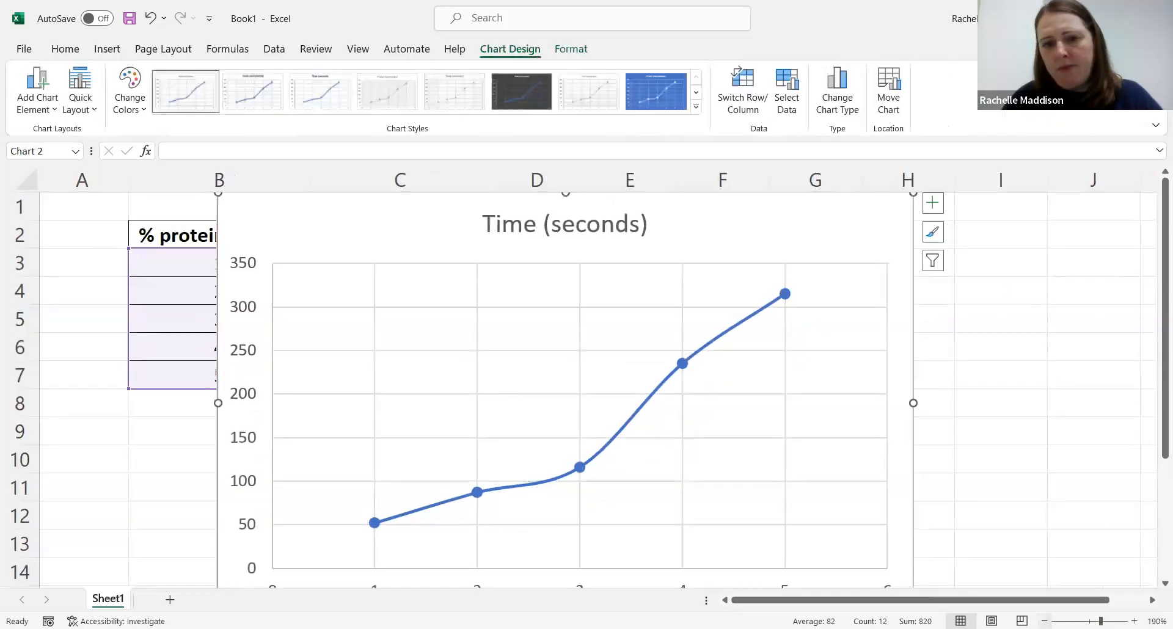
pyautogui.click(1044, 621)
pyautogui.click(1045, 622)
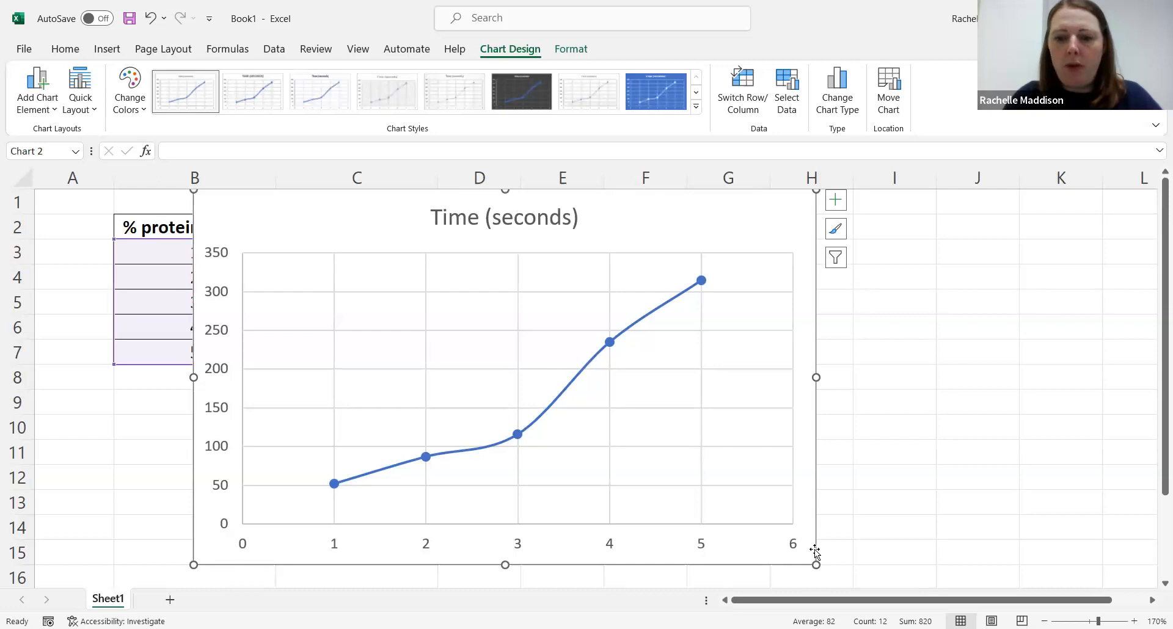
pyautogui.moveTo(816, 565); pyautogui.dragTo(776, 507)
pyautogui.moveTo(737, 242)
pyautogui.mouseDown()
pyautogui.moveTo(752, 261)
pyautogui.moveTo(747, 240)
pyautogui.mouseUp()
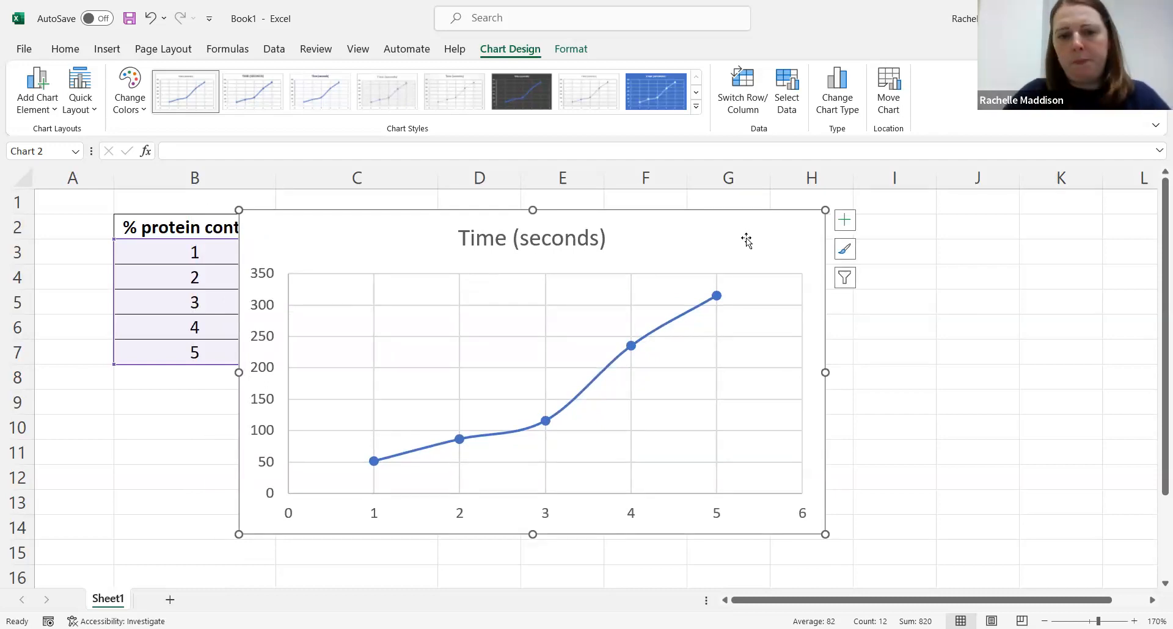
# Step: Change the chart title to "Calibration curve to show...."
pyautogui.click(506, 241)
pyautogui.doubleClick(507, 242)
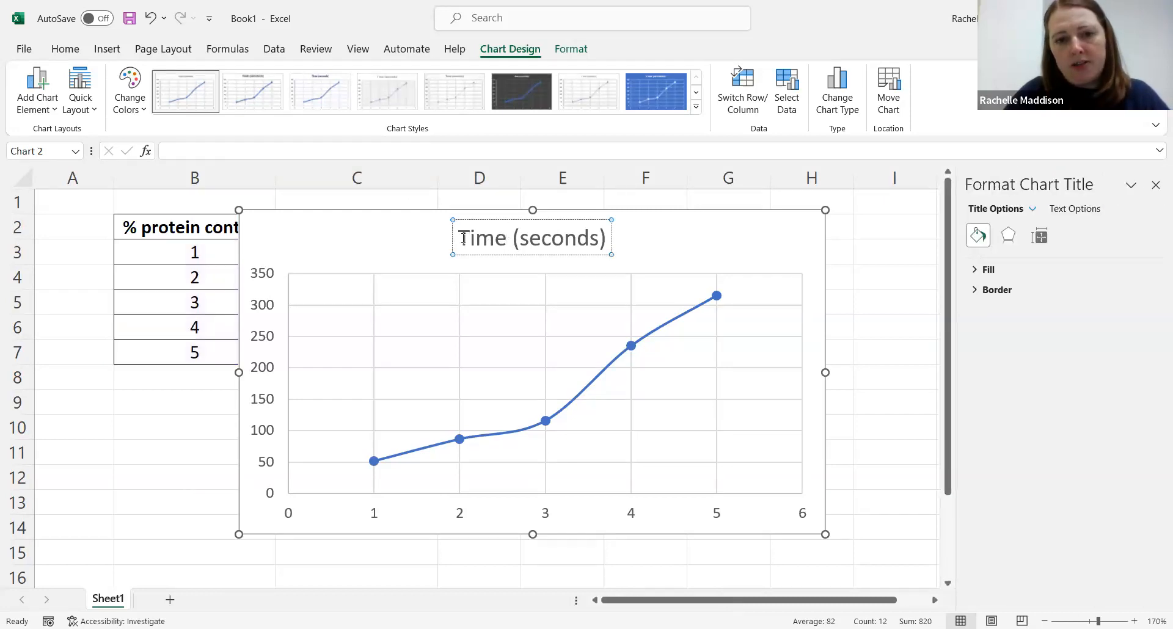
pyautogui.moveTo(457, 238); pyautogui.dragTo(605, 243)
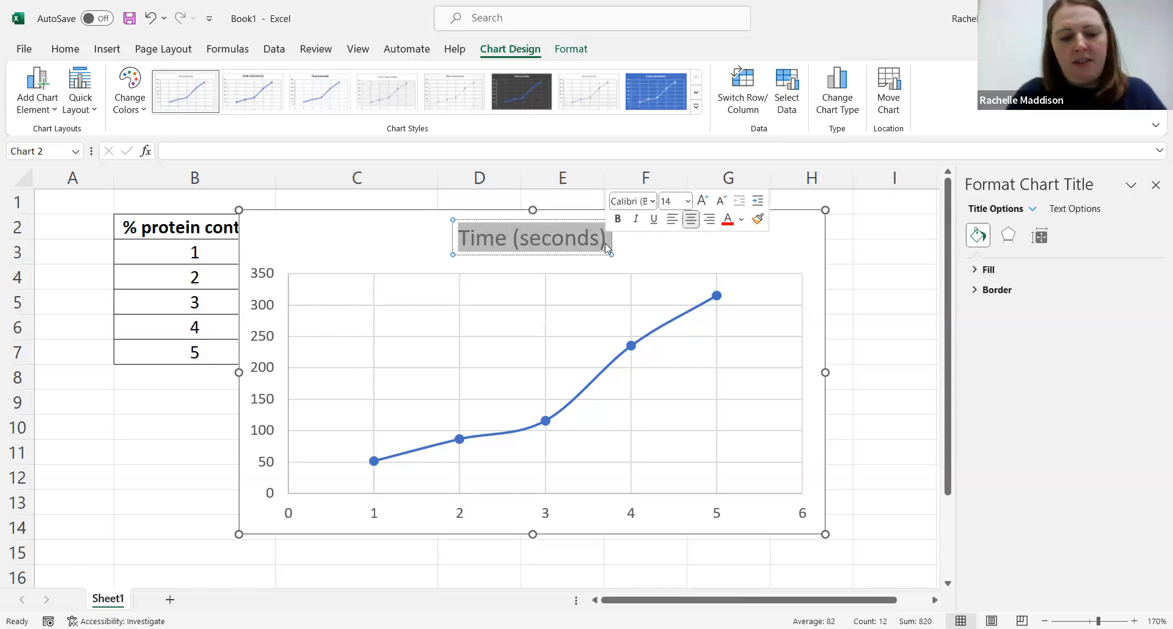
pyautogui.write('Calibratio')
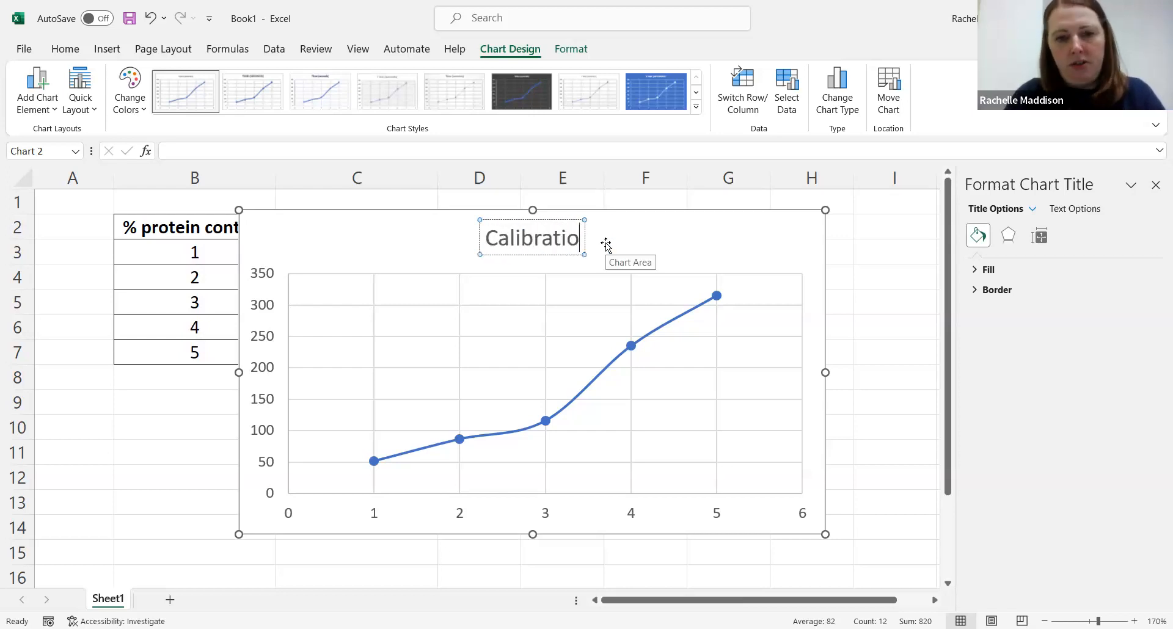
pyautogui.write('n curve to s')
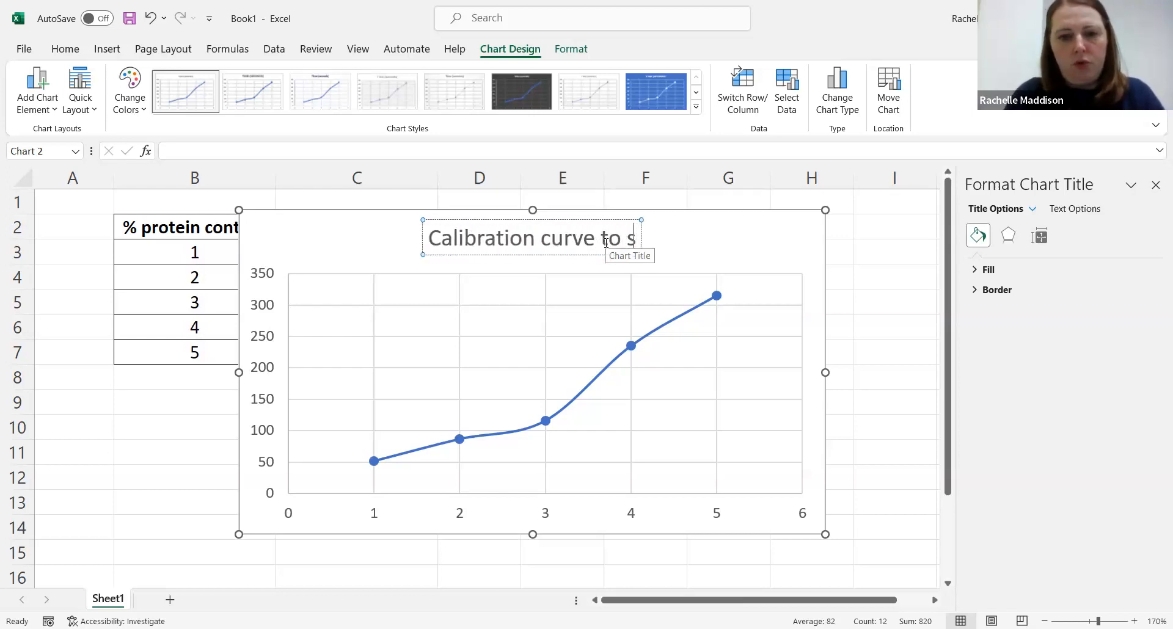
pyautogui.write('how....')
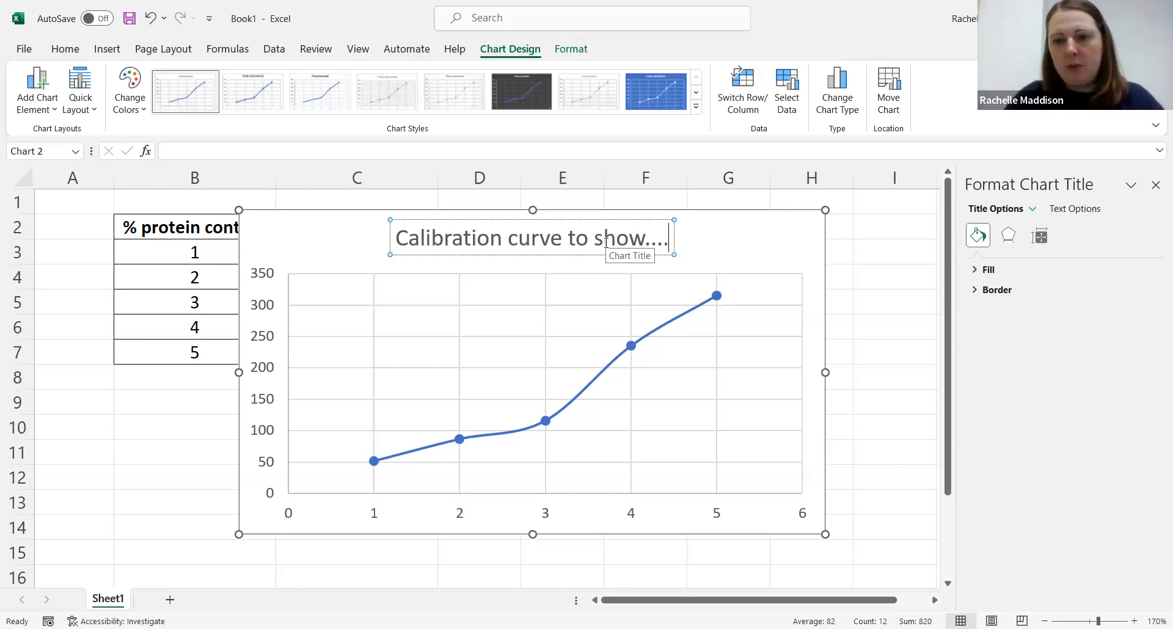
pyautogui.click(860, 311)
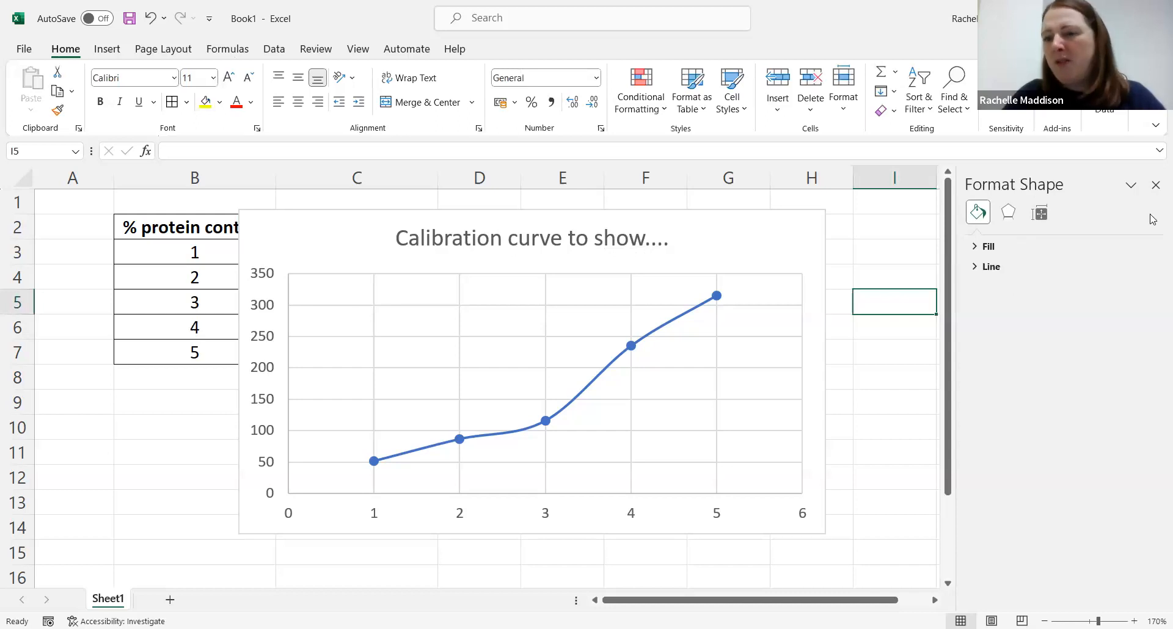
pyautogui.click(1156, 184)
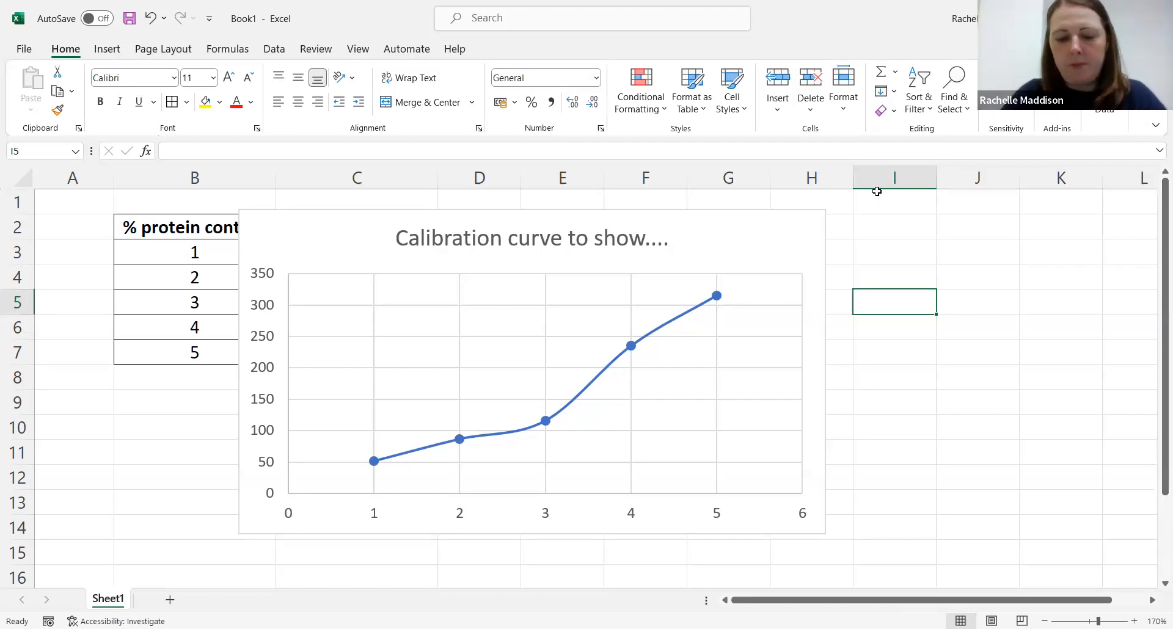
pyautogui.write('chart ele')
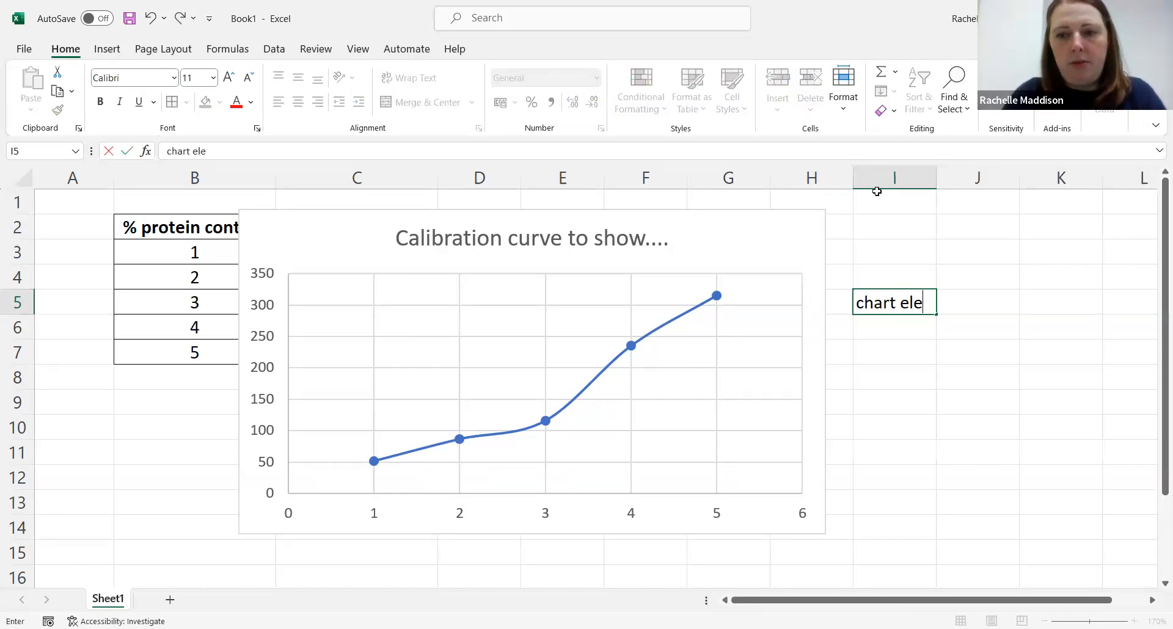
pyautogui.write('ment')
pyautogui.press('BackSpace')
pyautogui.press('BackSpace')
pyautogui.press('BackSpace')
pyautogui.press('BackSpace')
pyautogui.press('BackSpace')
pyautogui.press('BackSpace')
pyautogui.press('BackSpace')
pyautogui.press('BackSpace')
pyautogui.press('BackSpace')
pyautogui.press('BackSpace')
pyautogui.press('BackSpace')
pyautogui.press('BackSpace')
pyautogui.press('BackSpace')
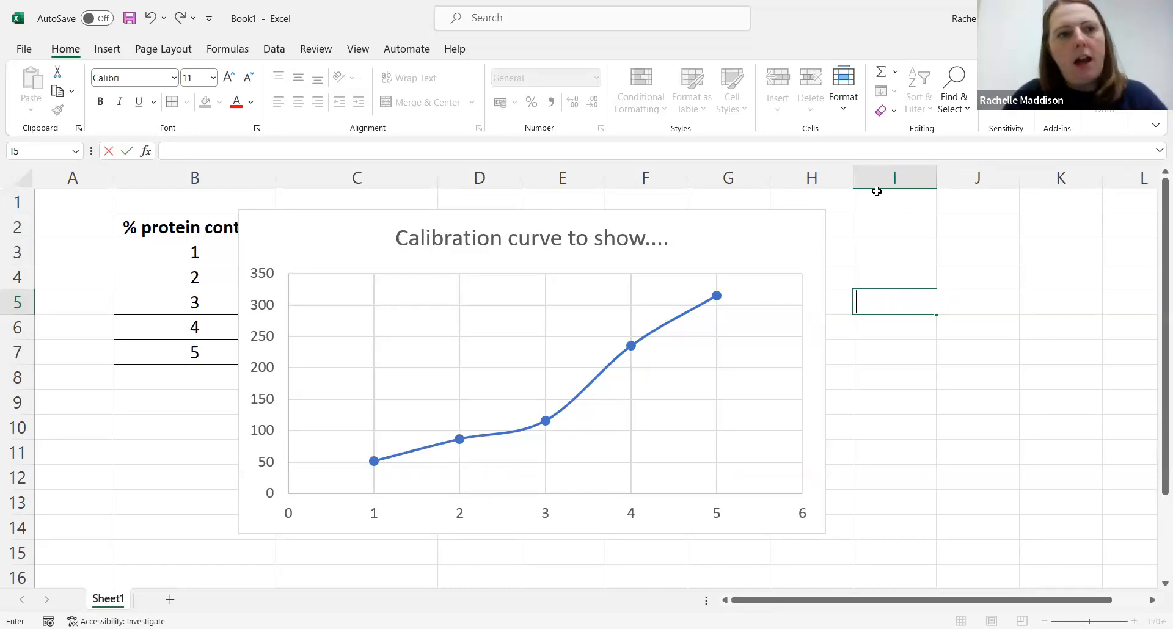
# Step: Add axis titles to the chart through its chart elements
pyautogui.click(311, 237)
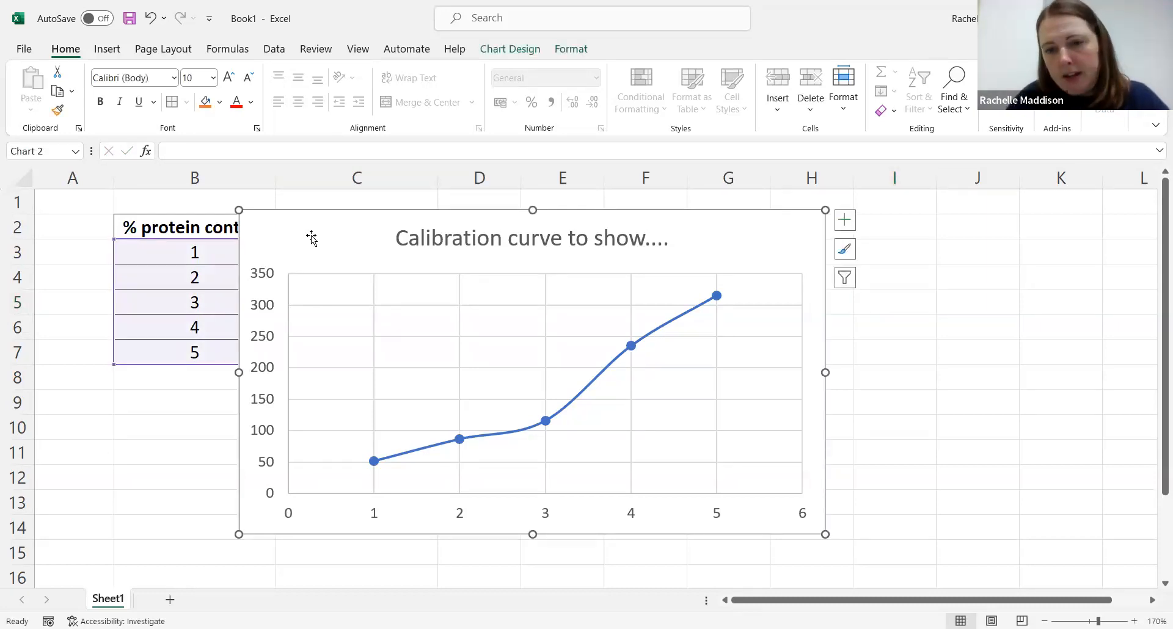
pyautogui.click(844, 220)
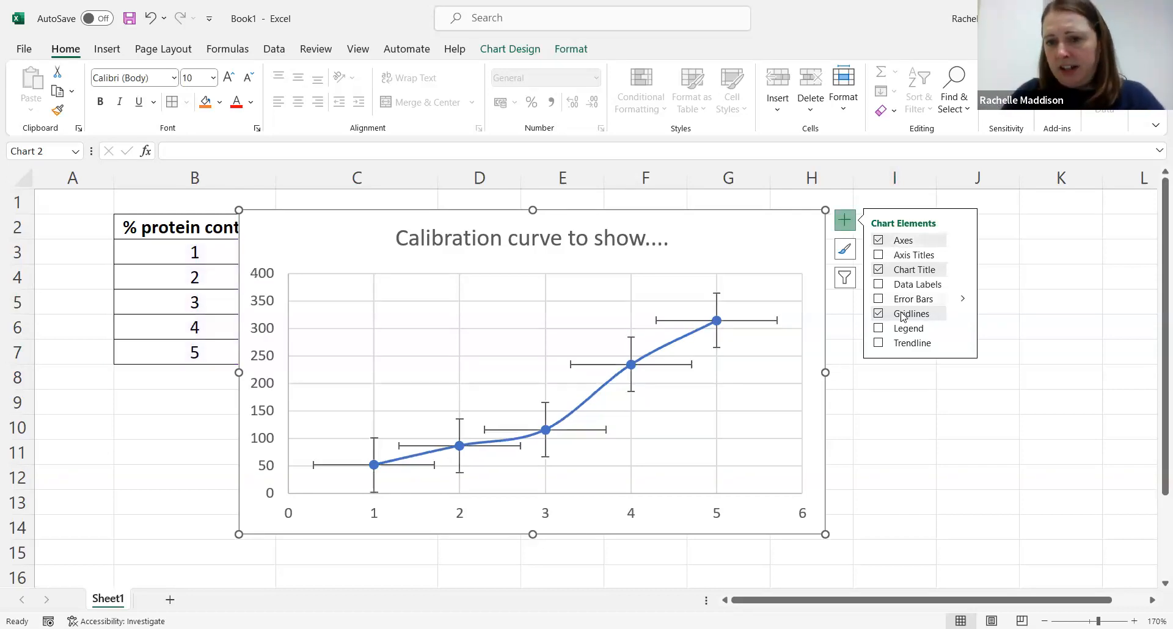
pyautogui.click(880, 257)
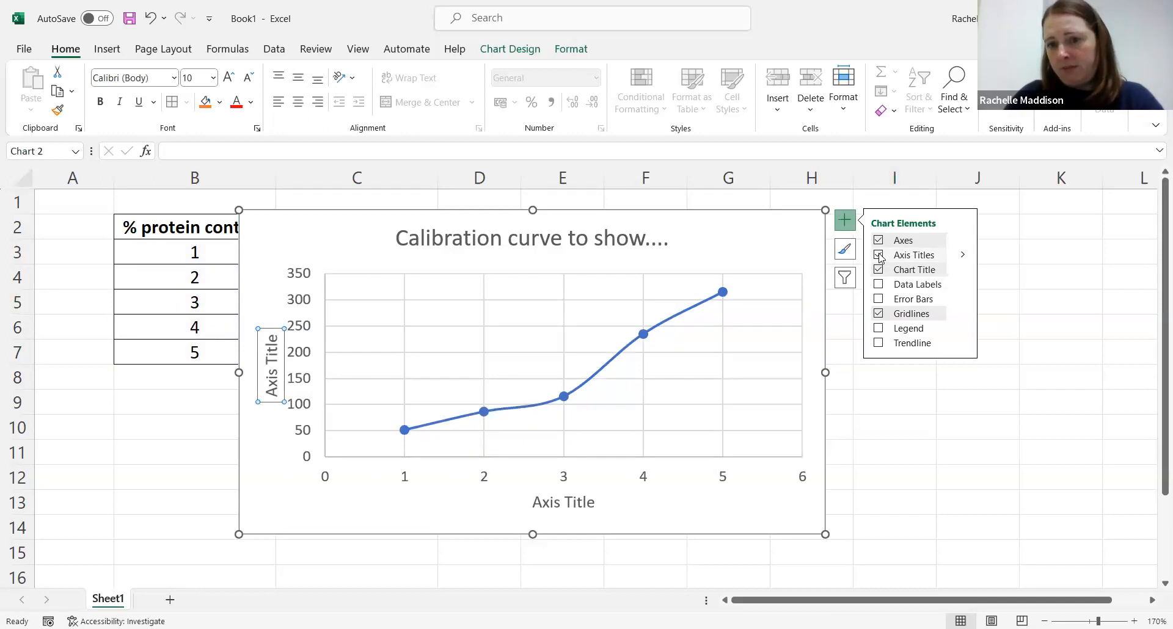
pyautogui.click(873, 455)
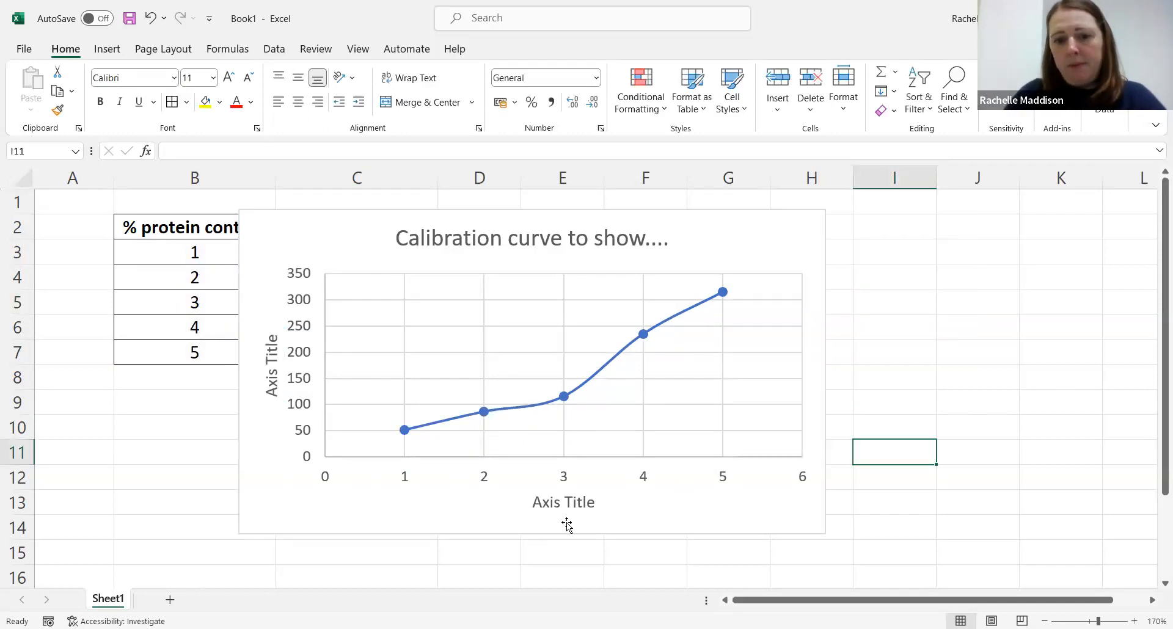
# Step: Rename the horizontal axis title to "% protein content"
pyautogui.click(560, 502)
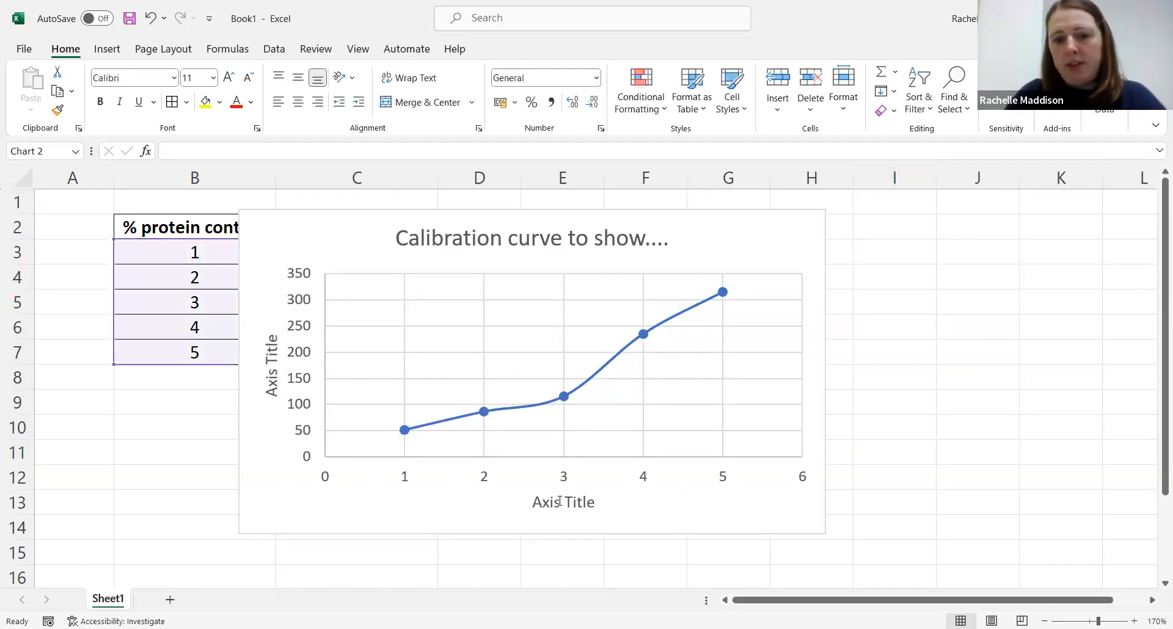
pyautogui.doubleClick(532, 502)
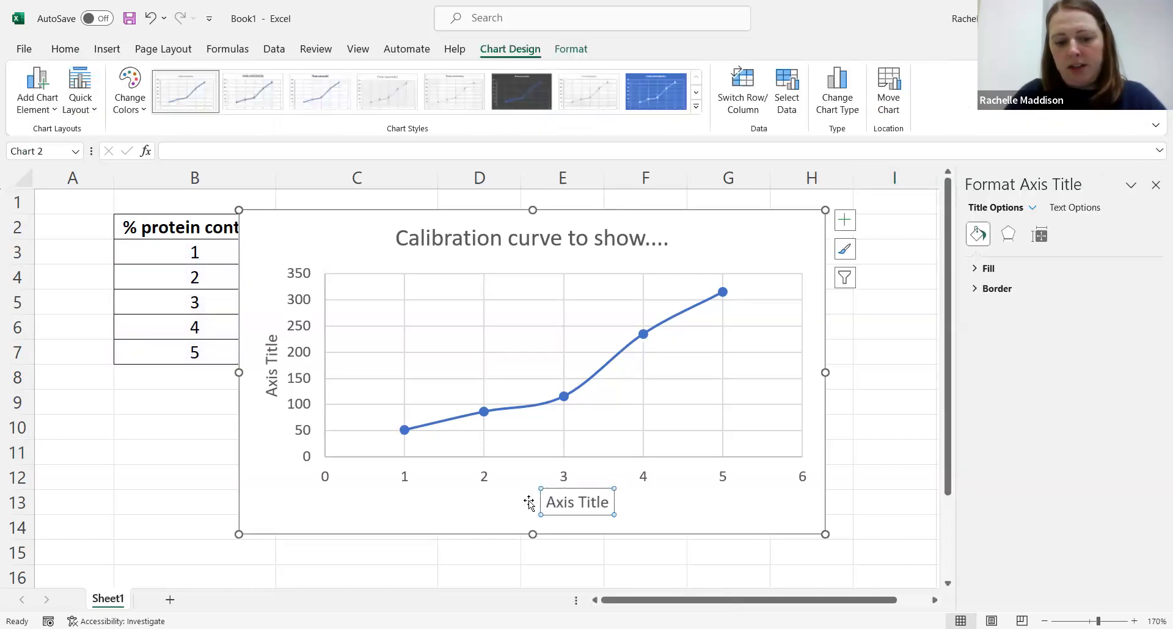
pyautogui.hotkey('ctrl', 'z')
pyautogui.moveTo(535, 500); pyautogui.dragTo(597, 502)
pyautogui.write('%')
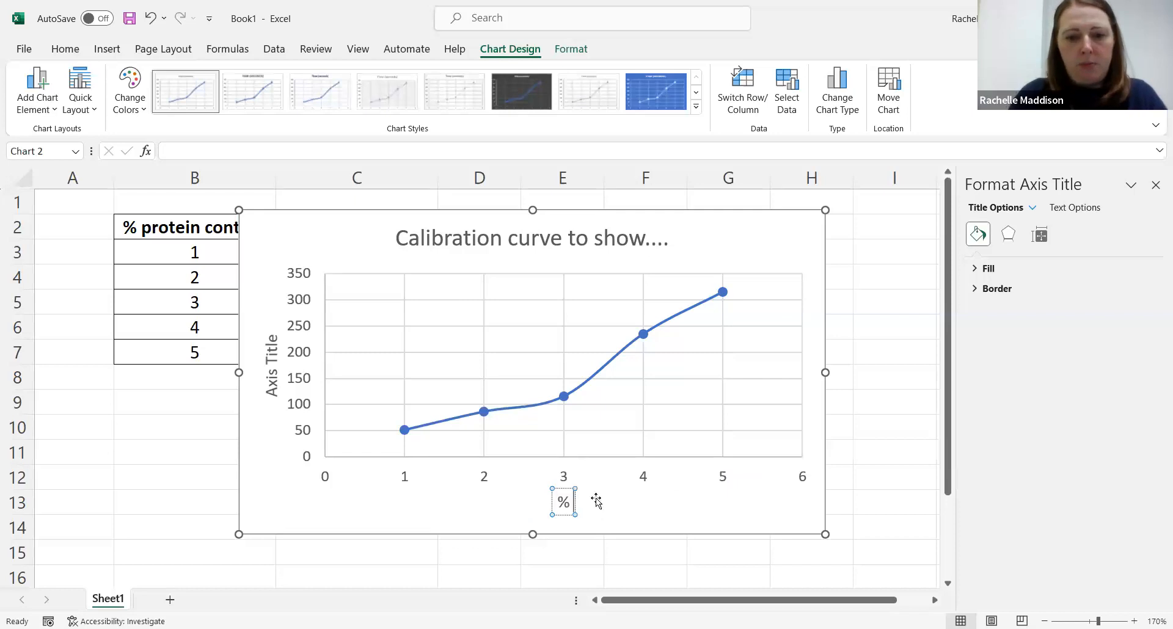
pyautogui.write(' protein')
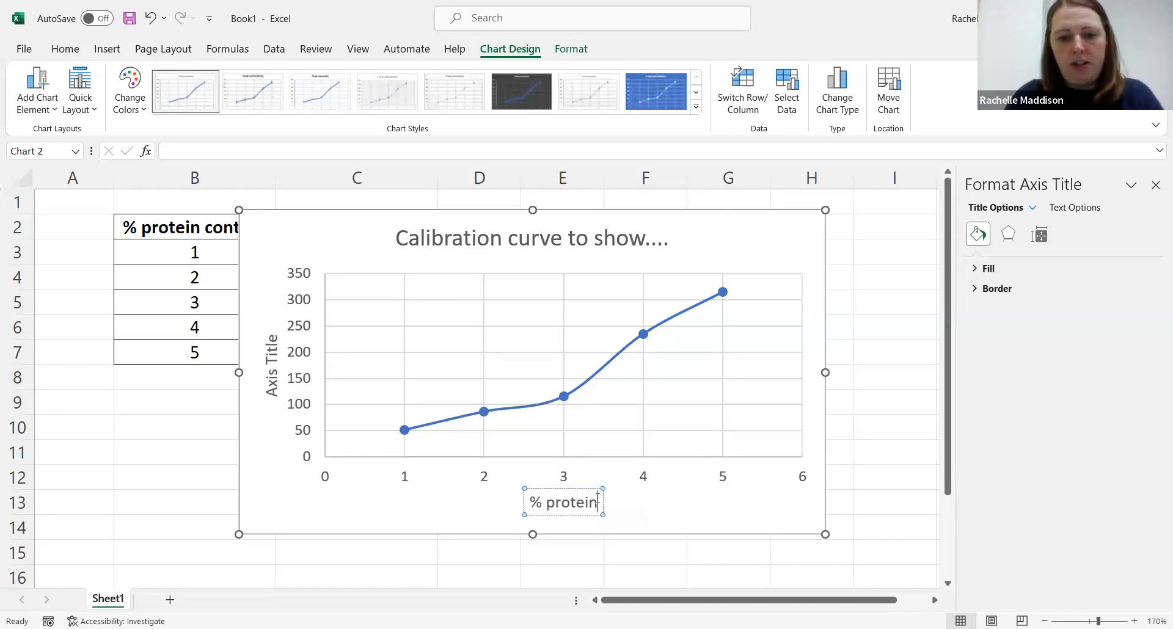
pyautogui.write(' content')
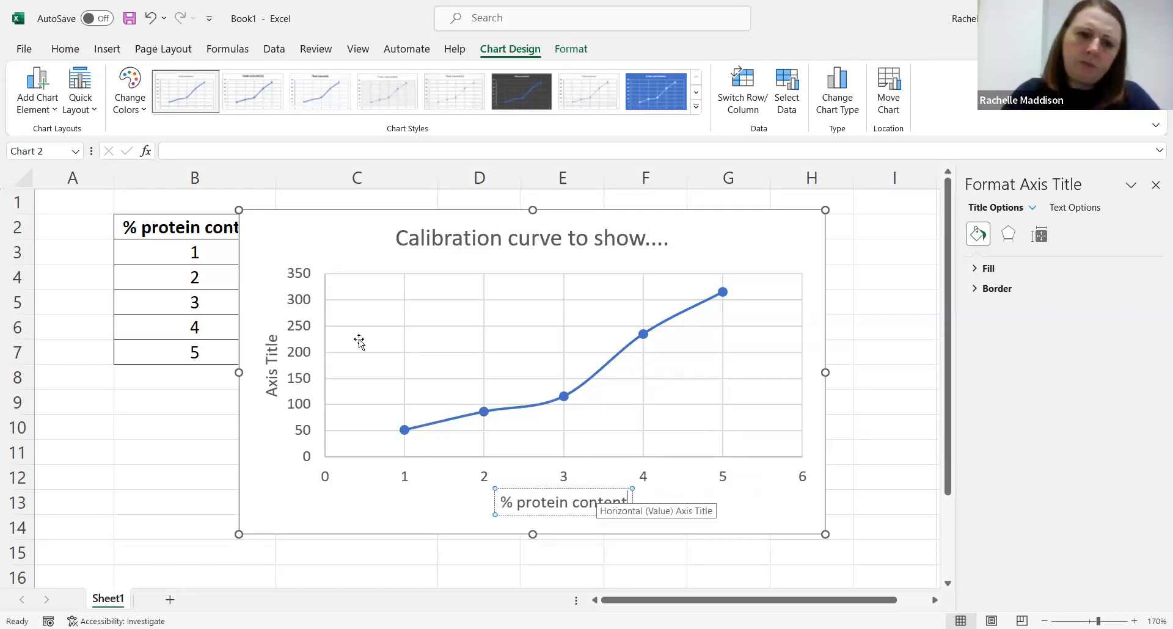
# Step: Rename the vertical axis title to "Time (seconds)"
pyautogui.doubleClick(273, 364)
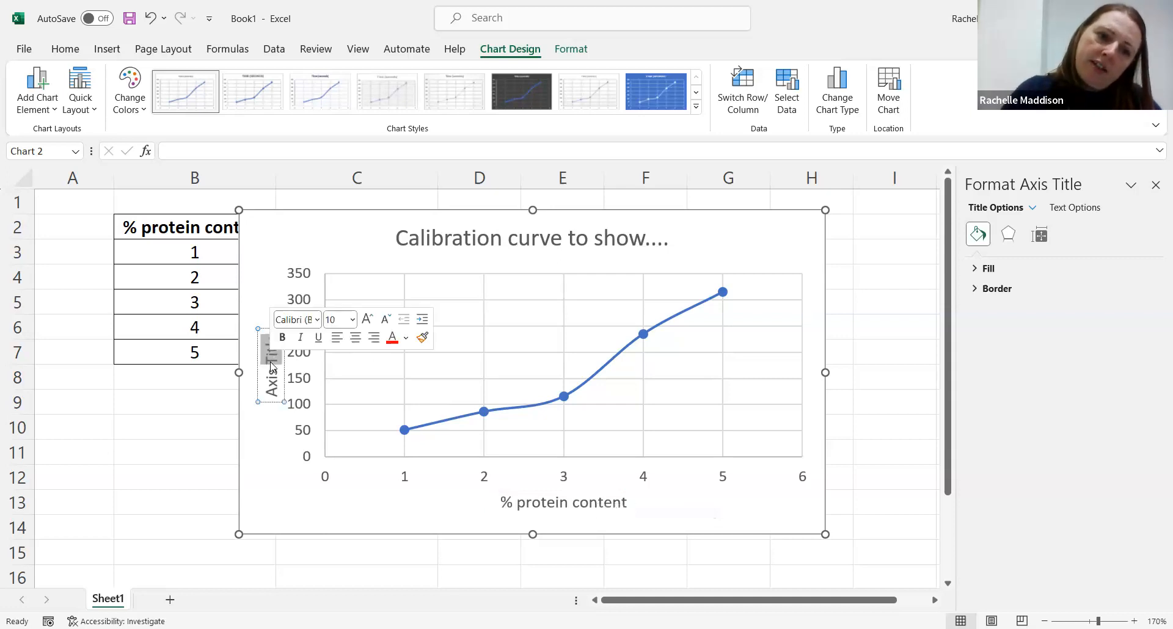
pyautogui.press('BackSpace')
pyautogui.press('BackSpace')
pyautogui.press('BackSpace')
pyautogui.press('BackSpace')
pyautogui.press('BackSpace')
pyautogui.press('BackSpace')
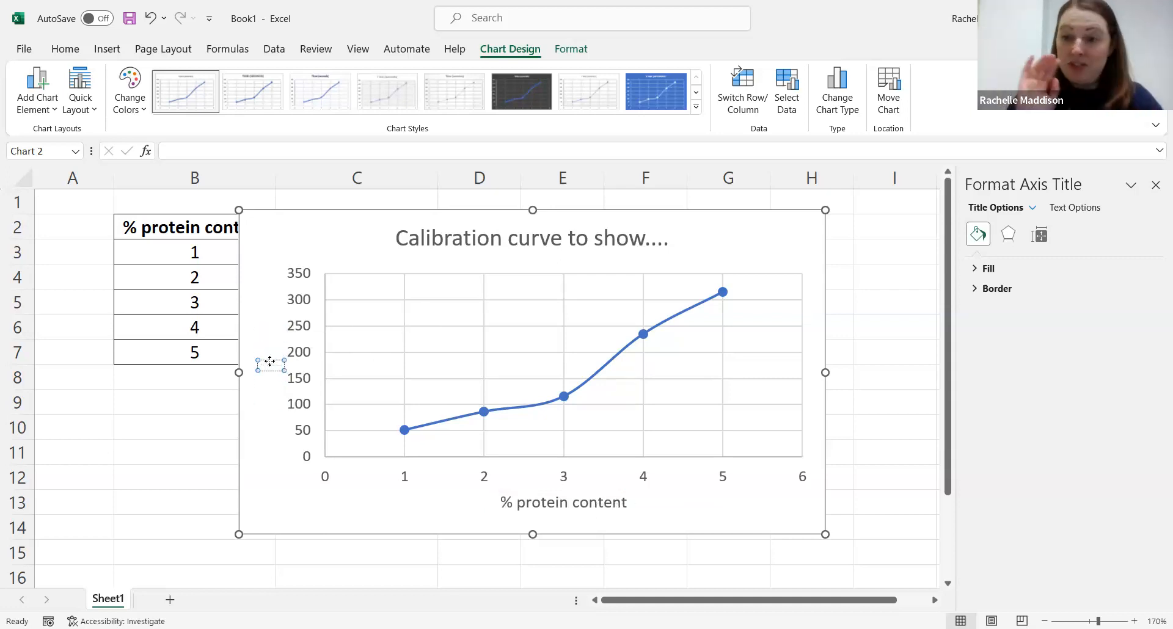
pyautogui.write('Time')
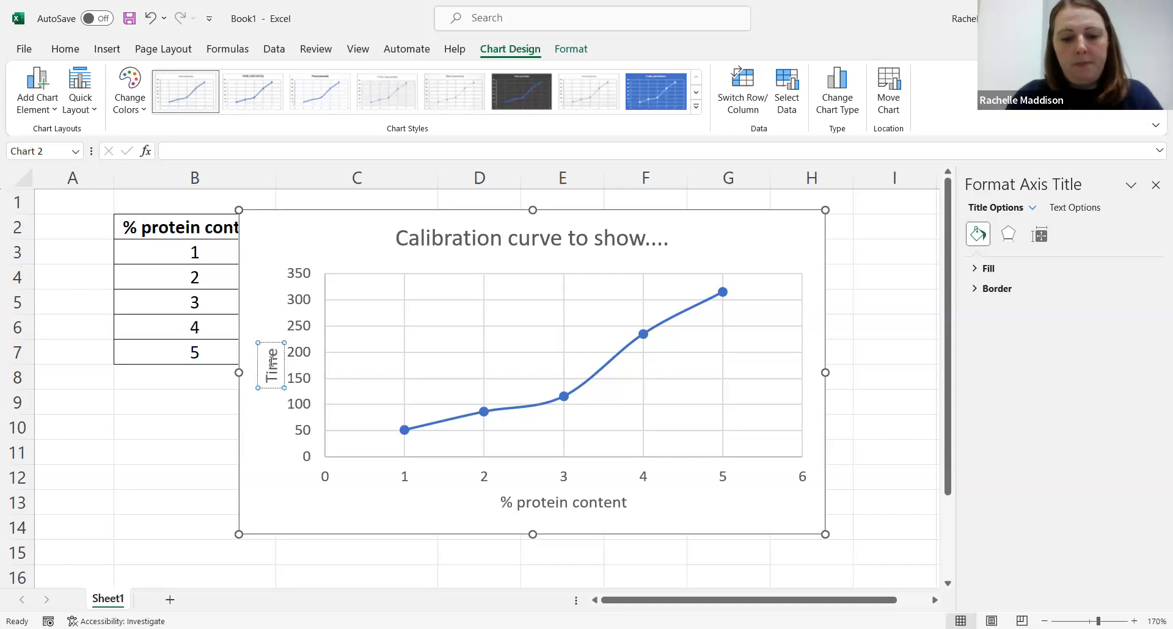
pyautogui.write(' (seconds)')
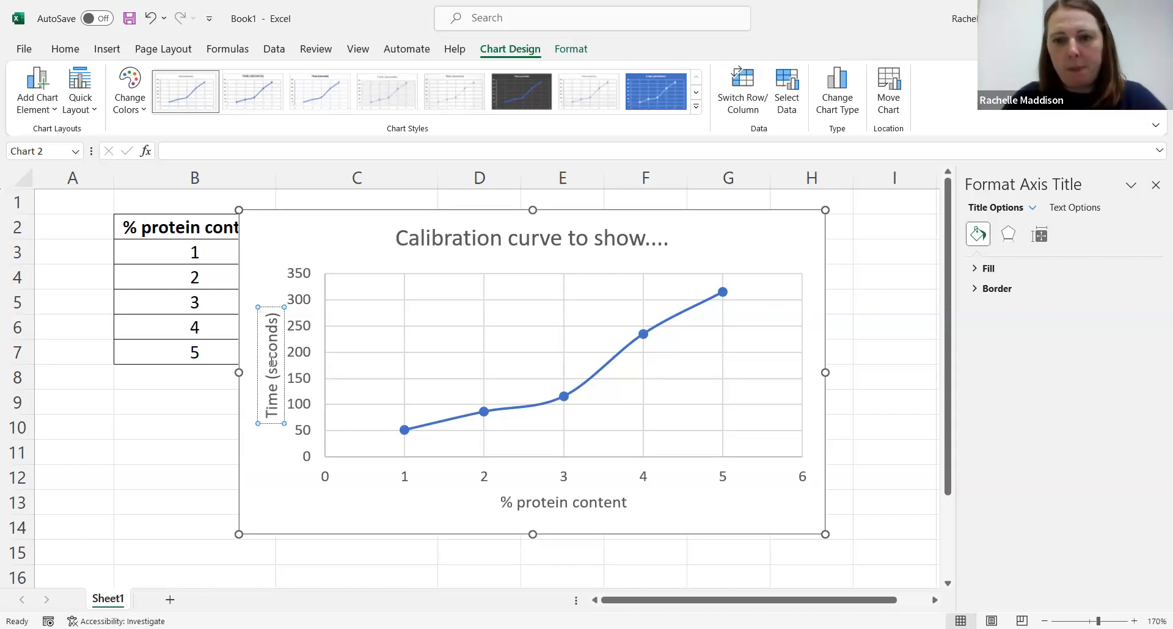
# Step: Add a trendline to the chart and close the formatting pane
pyautogui.click(752, 247)
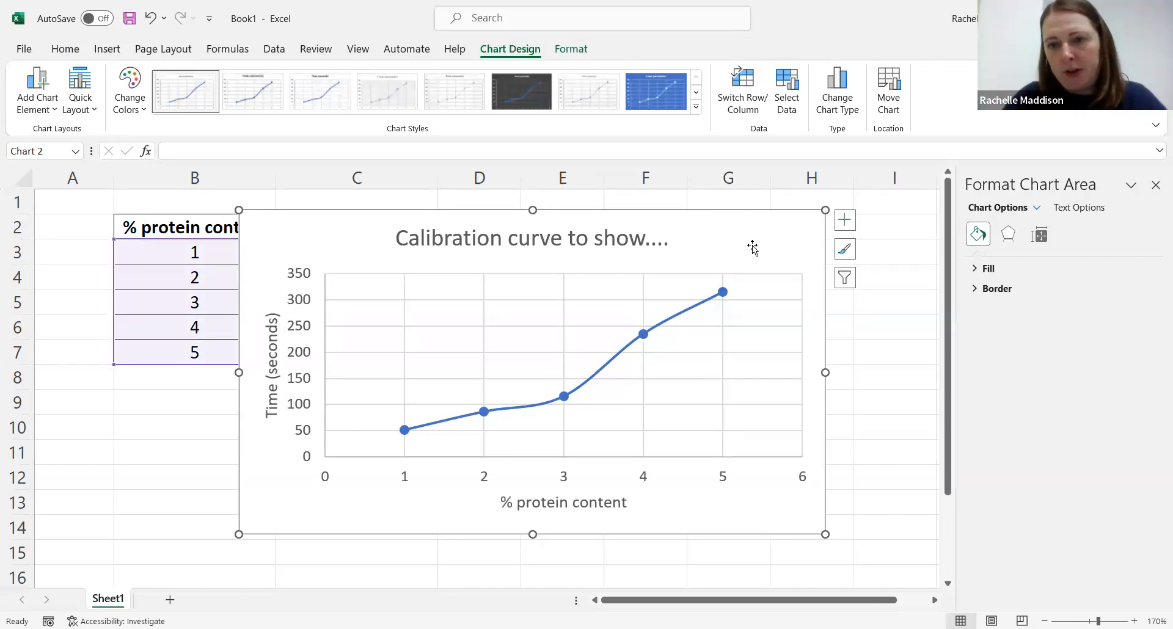
pyautogui.click(843, 220)
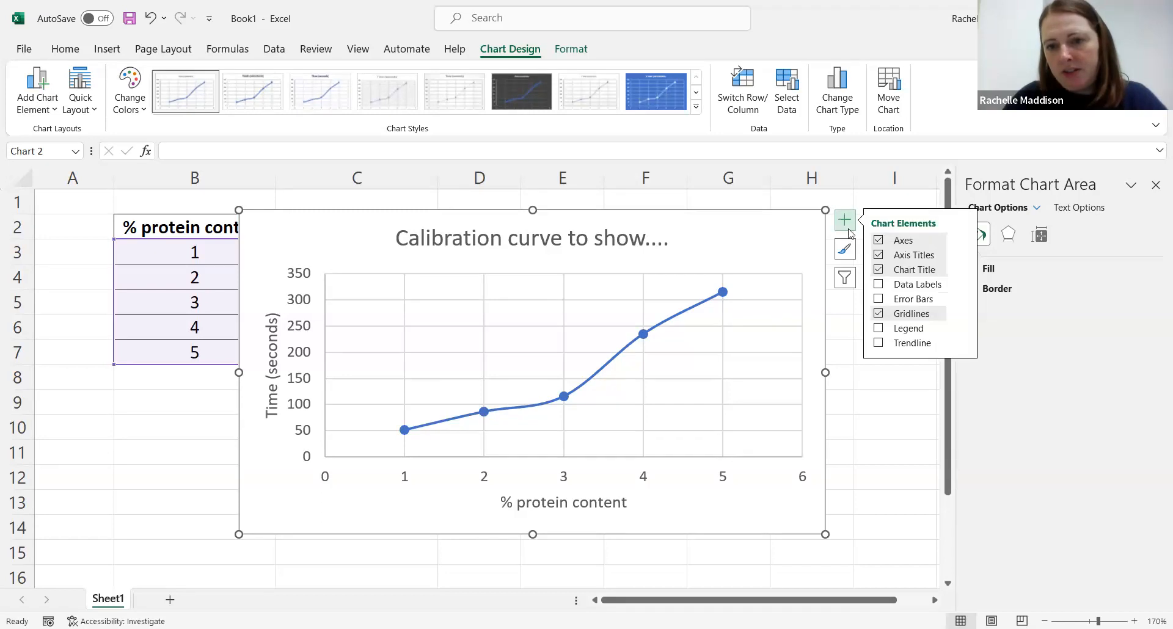
pyautogui.click(880, 343)
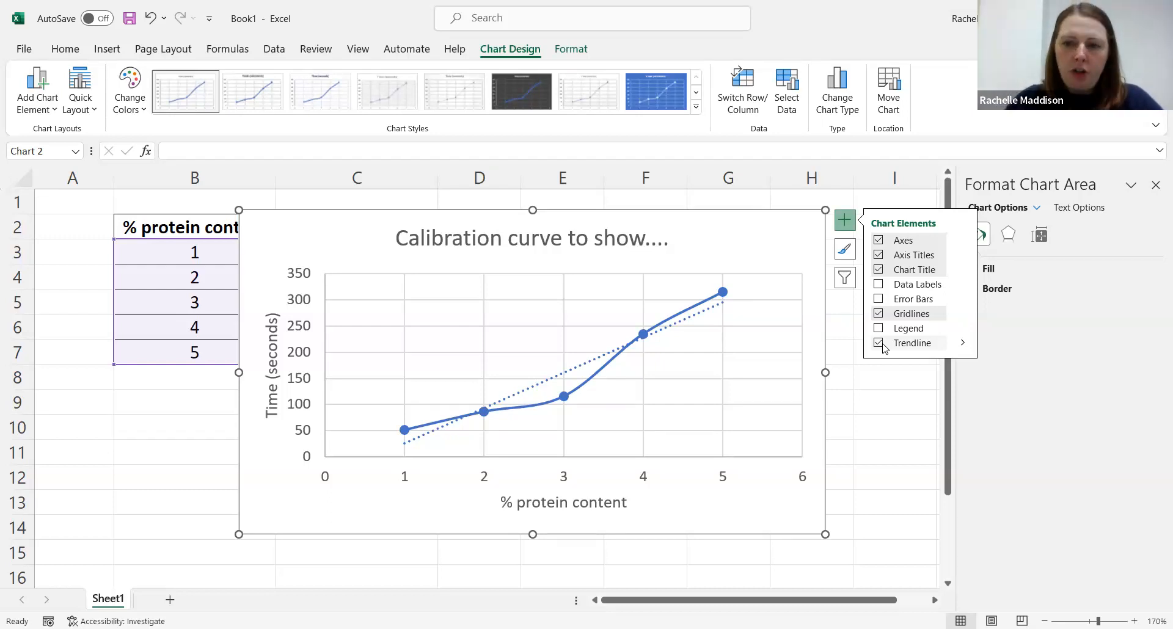
pyautogui.click(1156, 185)
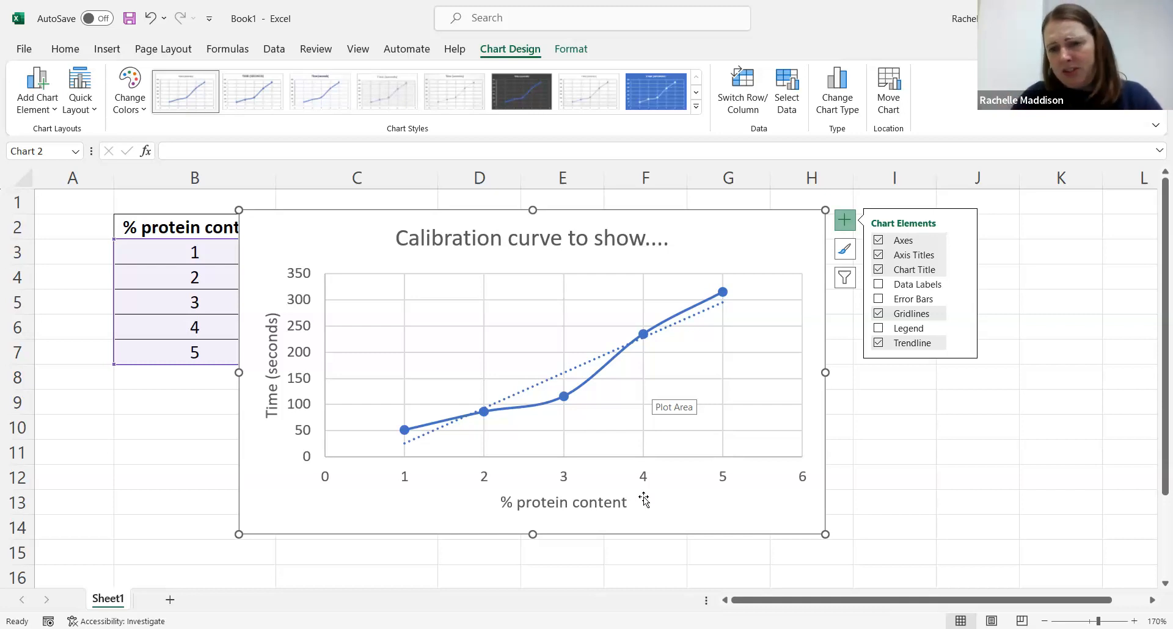
pyautogui.click(879, 314)
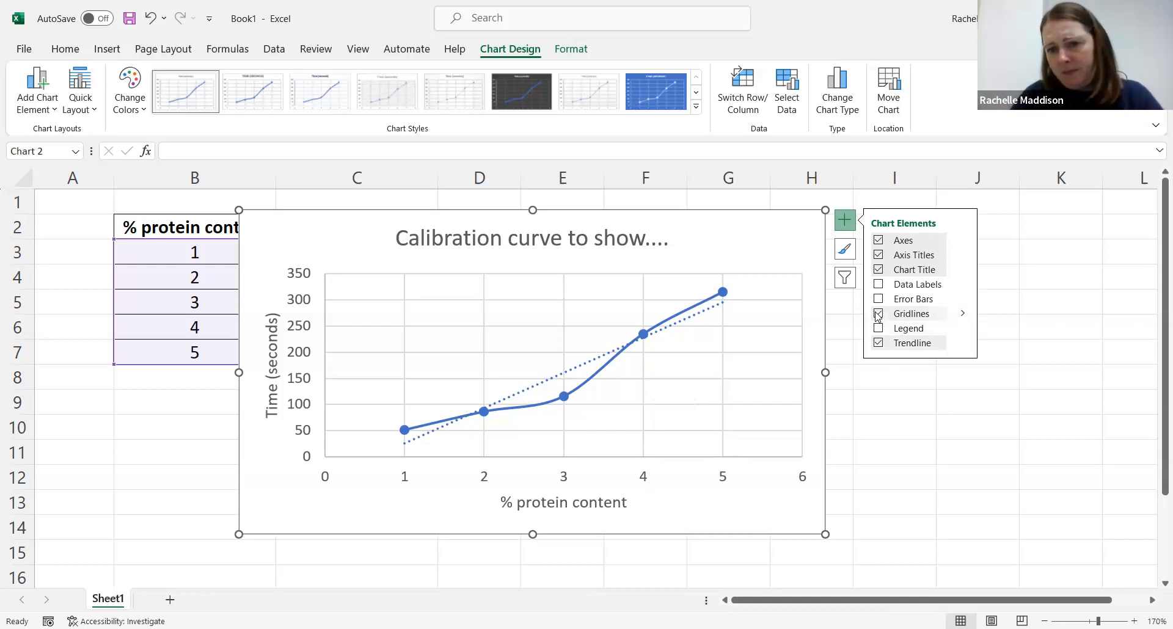
pyautogui.click(878, 314)
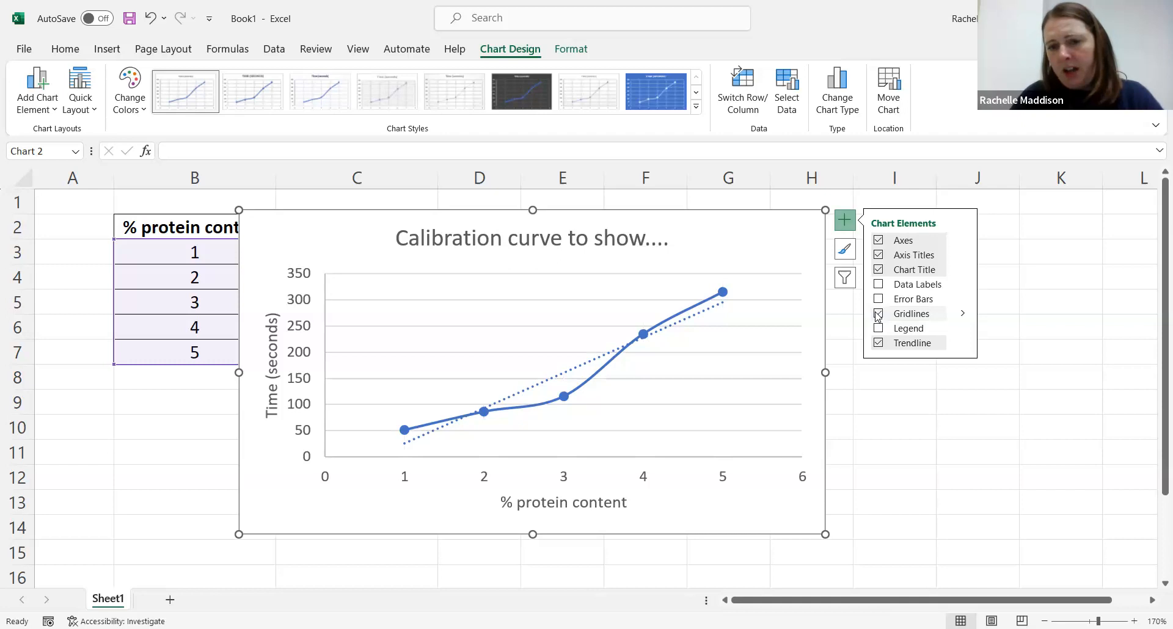
pyautogui.click(879, 315)
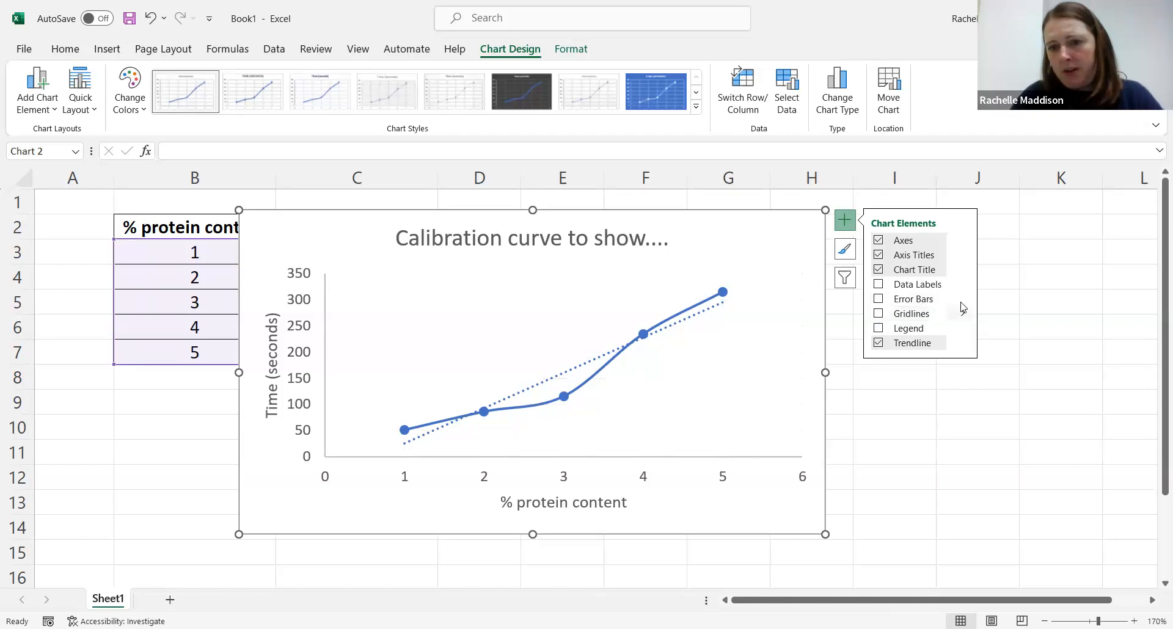
pyautogui.click(881, 316)
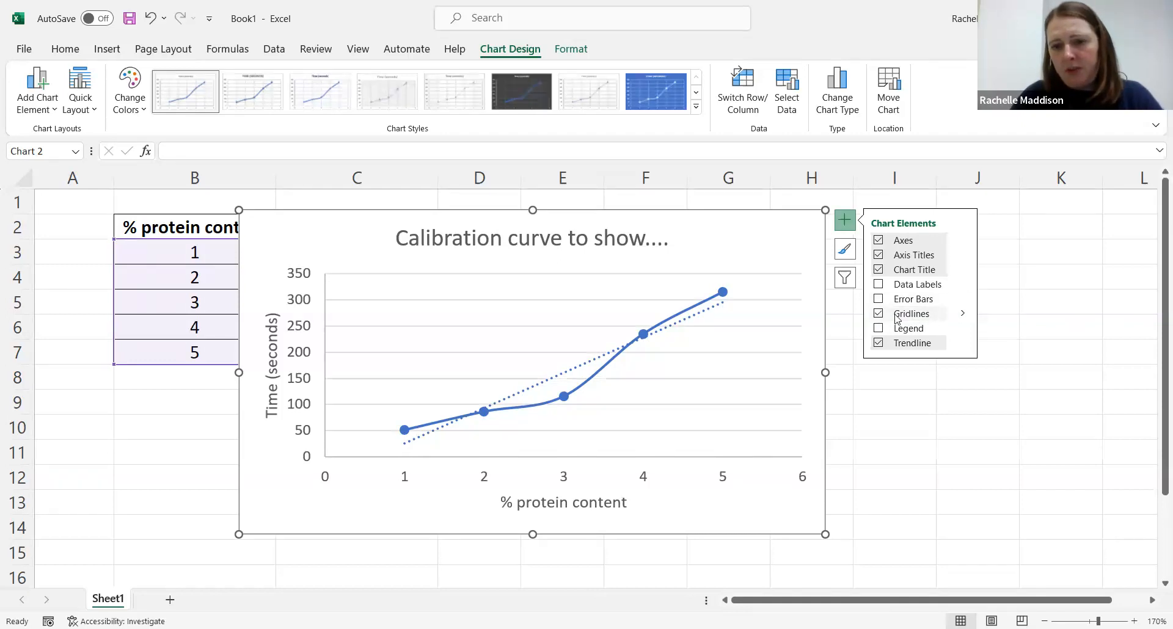
# Step: Turn on primary major and minor gridlines in both horizontal and vertical directions
pyautogui.moveTo(957, 312)
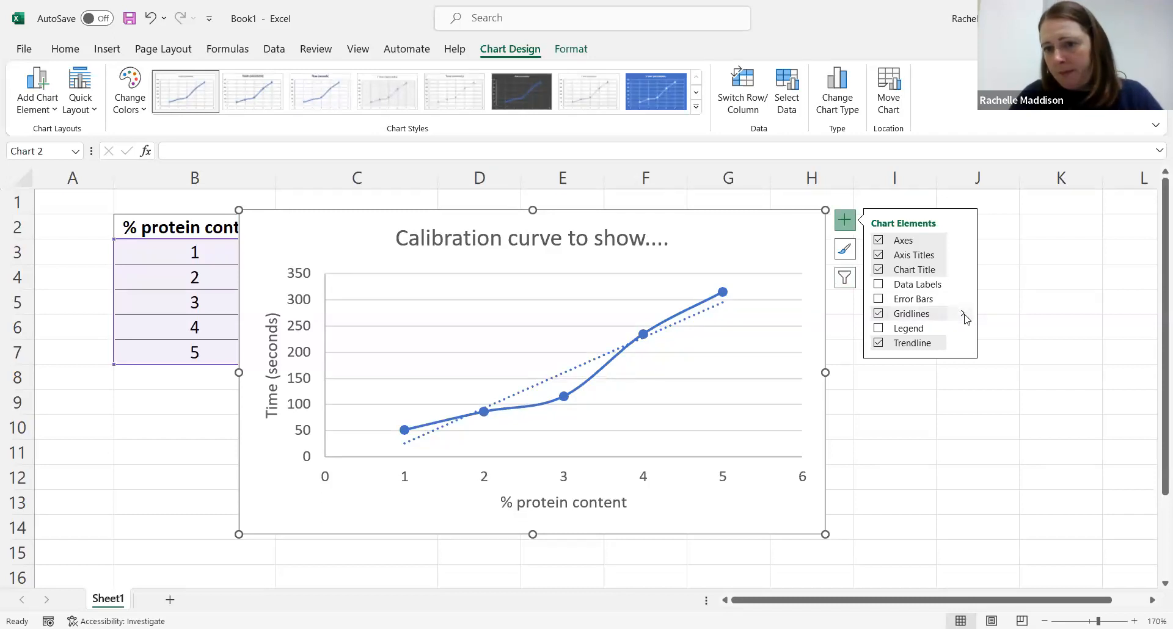
pyautogui.click(964, 314)
pyautogui.click(990, 332)
pyautogui.click(990, 347)
pyautogui.click(991, 363)
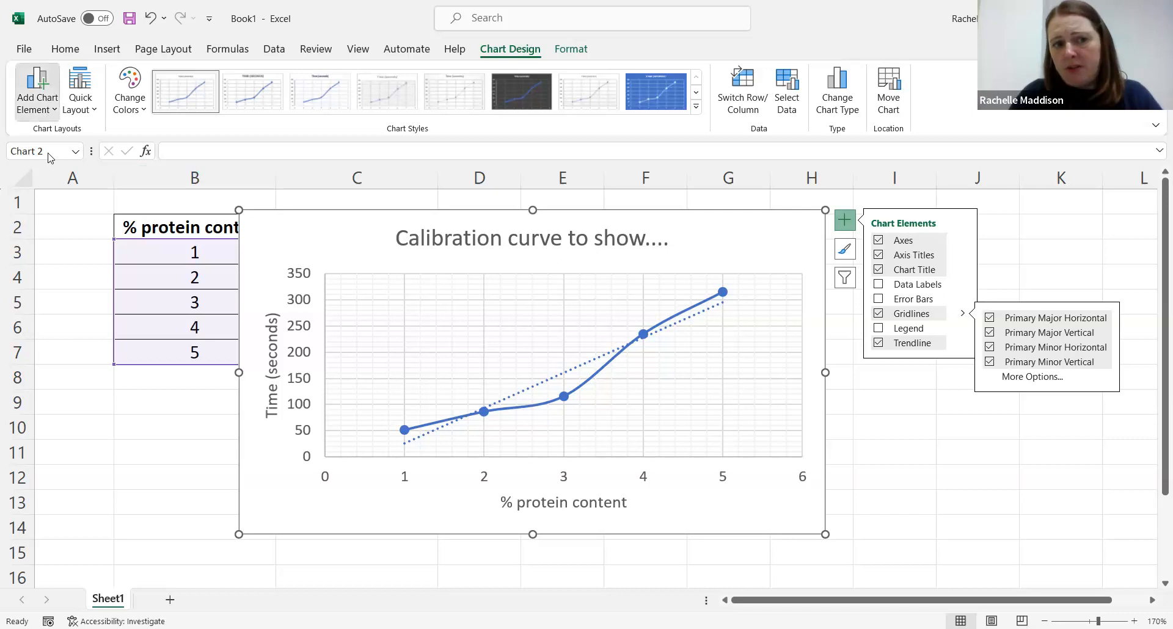
# Step: Browse the chart element options and search the commands for trendline actions
pyautogui.click(47, 113)
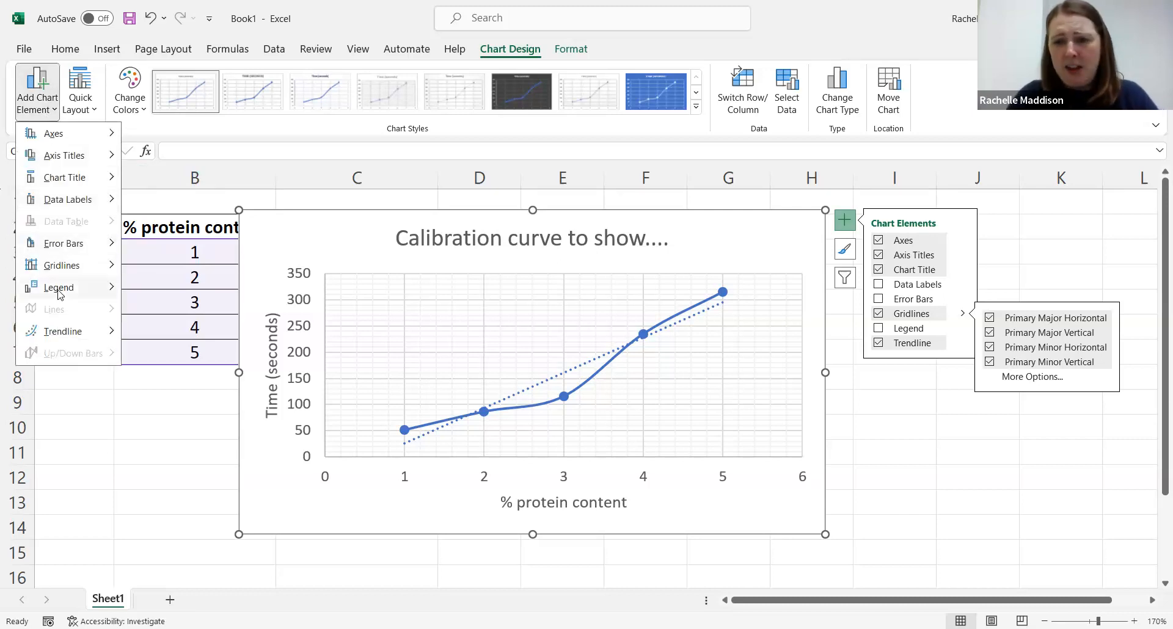
pyautogui.moveTo(60, 295)
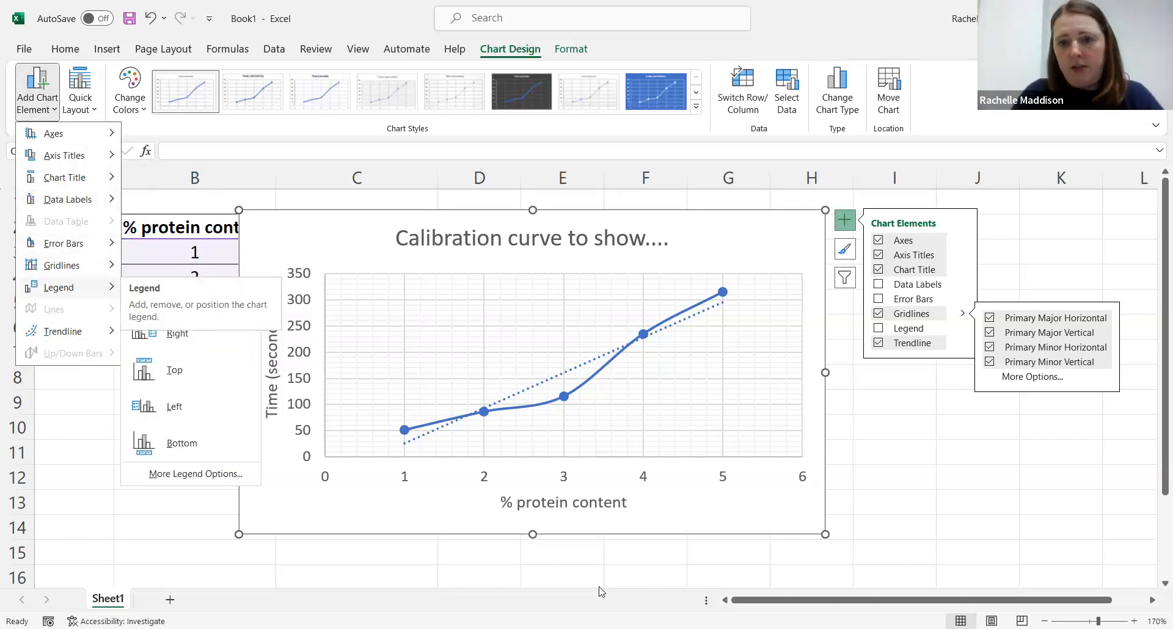
pyautogui.click(889, 470)
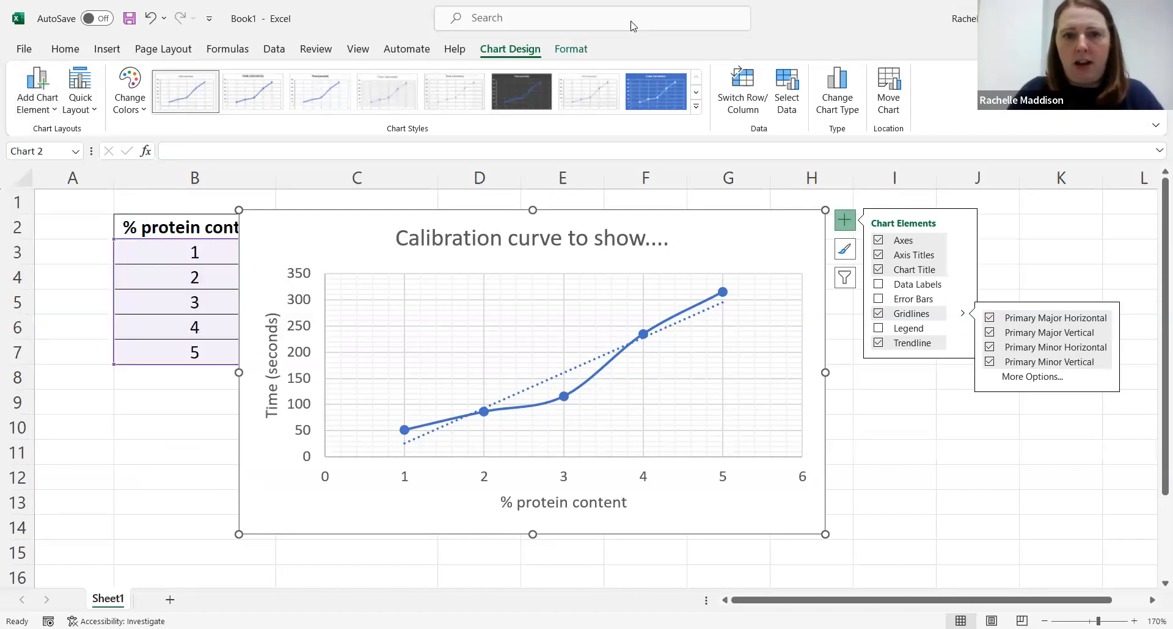
pyautogui.click(614, 24)
pyautogui.write('tre')
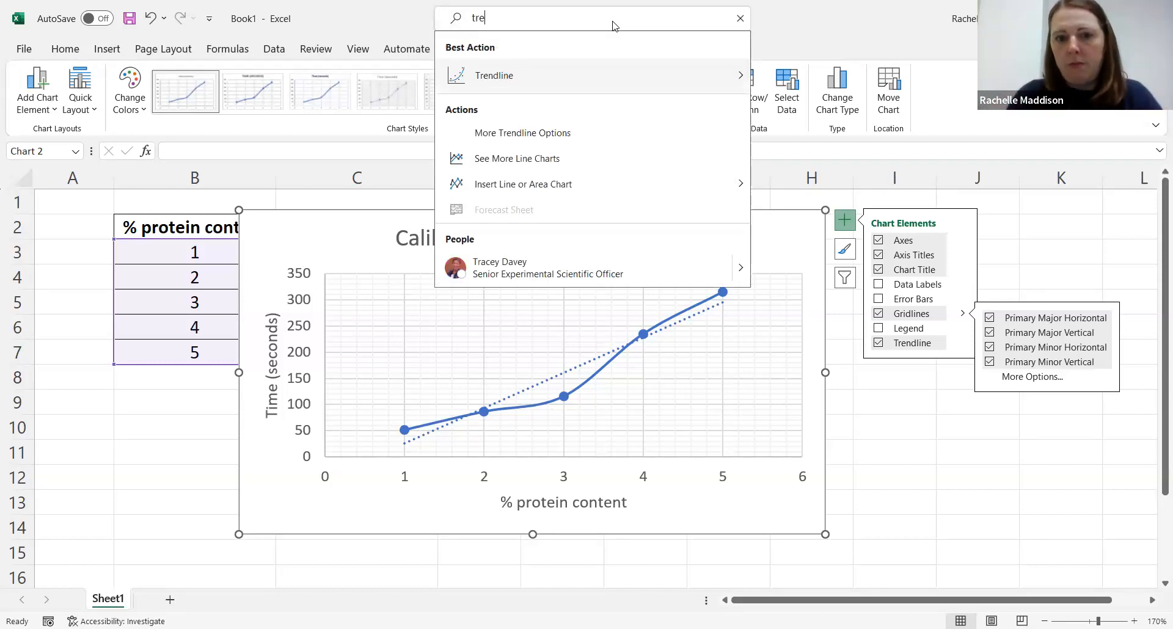
pyautogui.press('BackSpace')
pyautogui.press('BackSpace')
pyautogui.press('BackSpace')
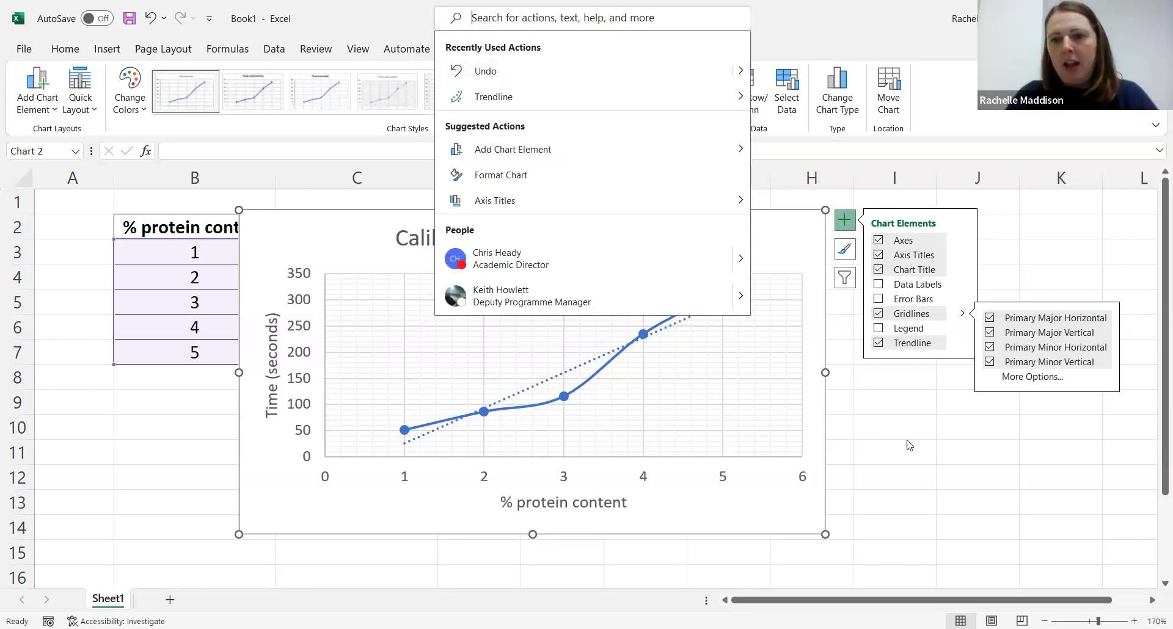
pyautogui.press('Escape')
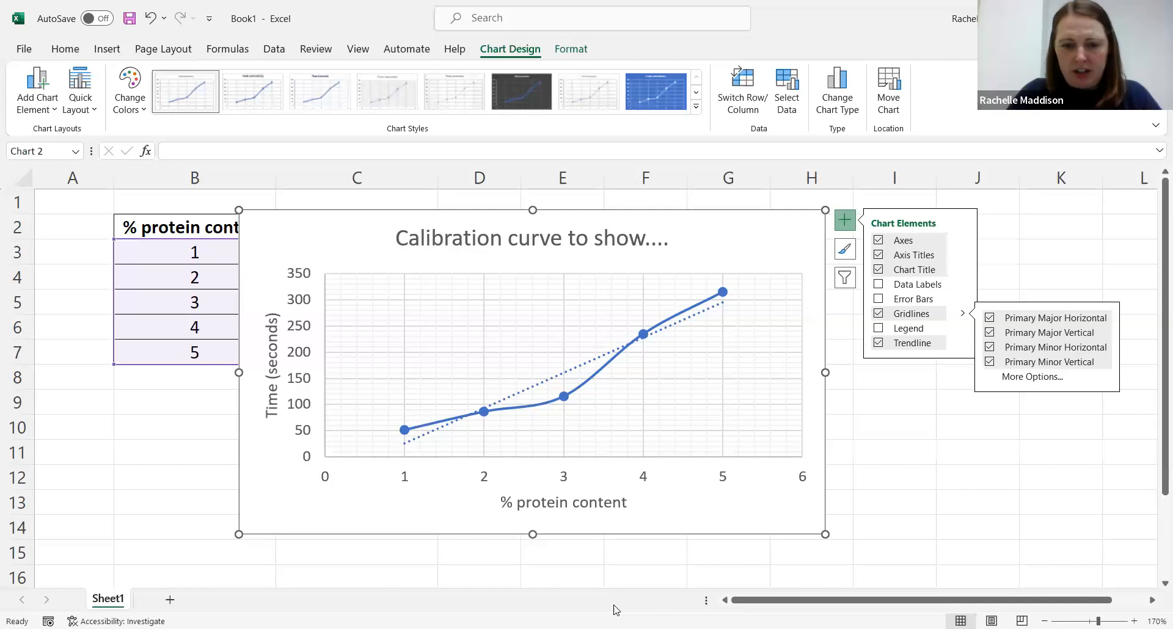
# Step: Switch to the Word assignment document and place the cursor under the Graph of data heading
pyautogui.hotkey('alt', 'Tab')
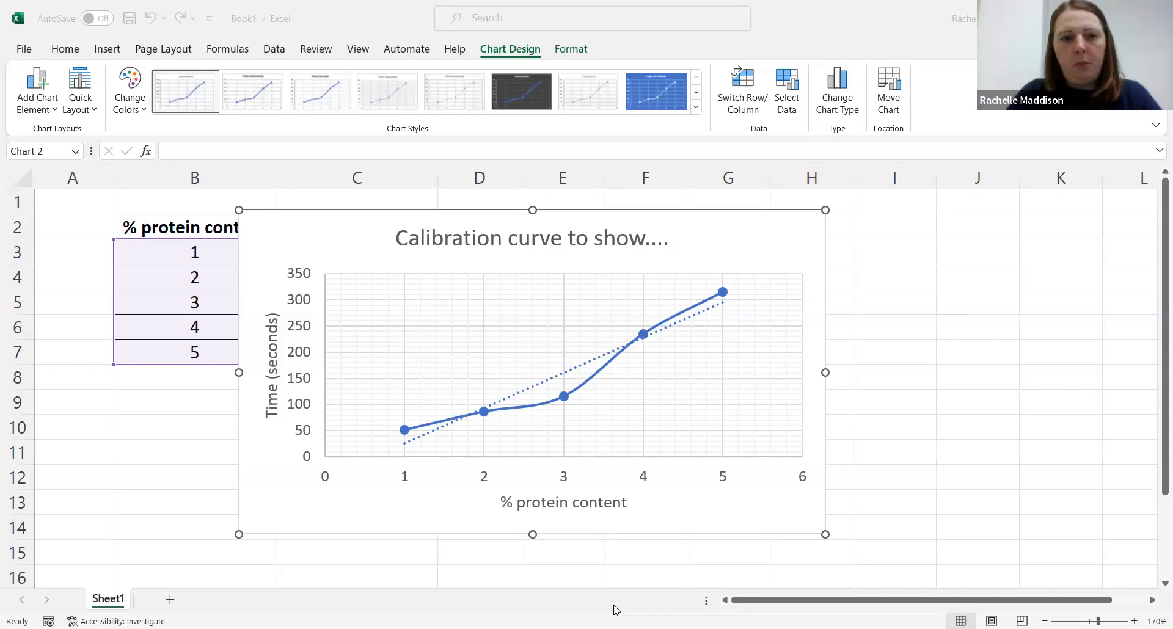
pyautogui.click(616, 611)
pyautogui.click(384, 183)
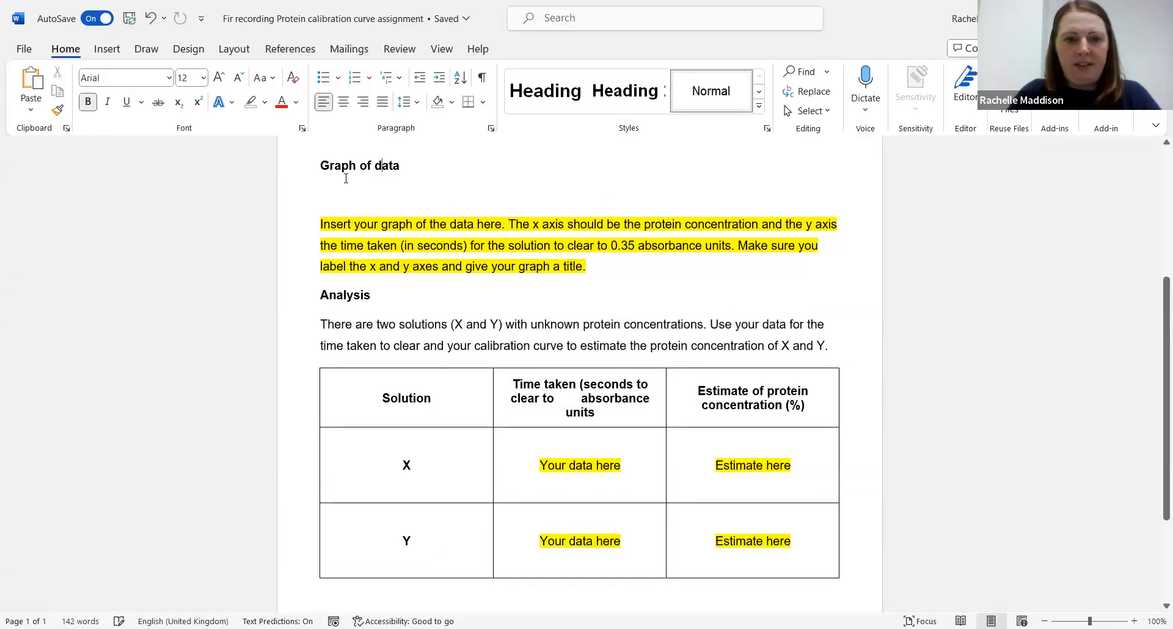
# Step: Paste the chart under the Graph of data heading and enlarge it to roughly the full page width
pyautogui.click(336, 195)
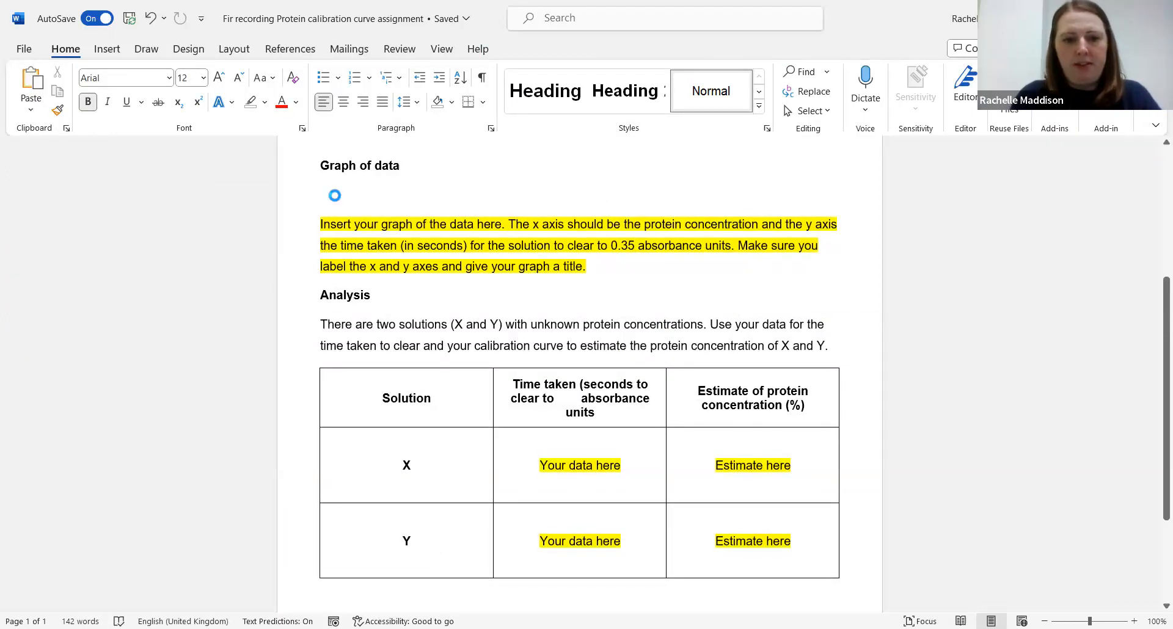
pyautogui.hotkey('ctrl', 'v')
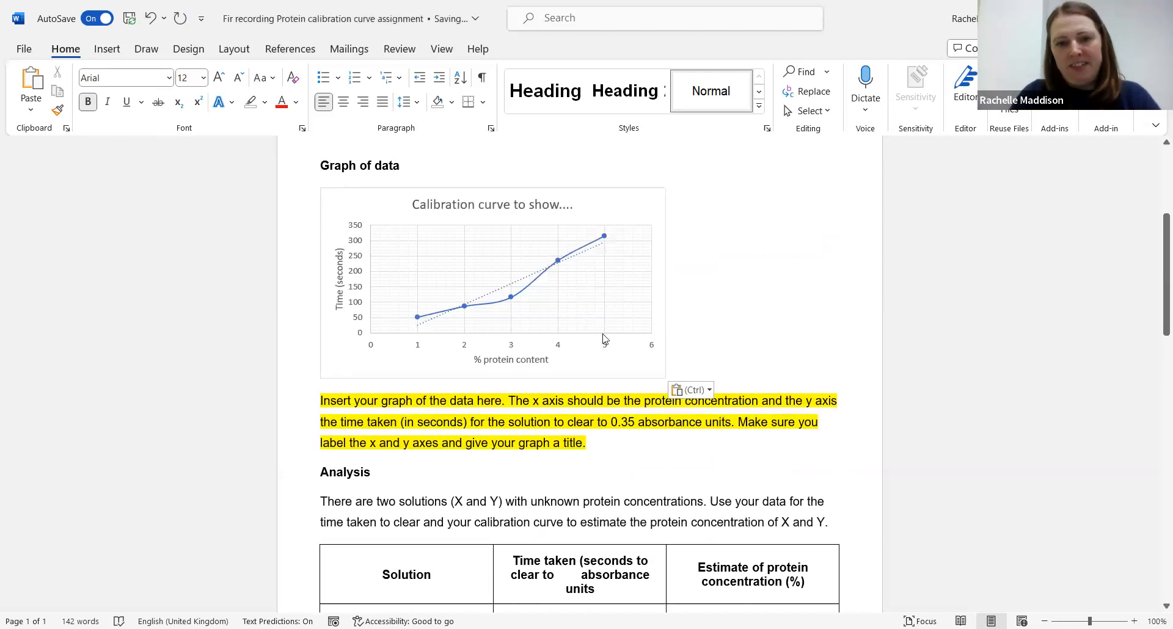
pyautogui.click(666, 379)
pyautogui.moveTo(666, 379); pyautogui.dragTo(859, 479)
pyautogui.scroll(-1, 639, 529)
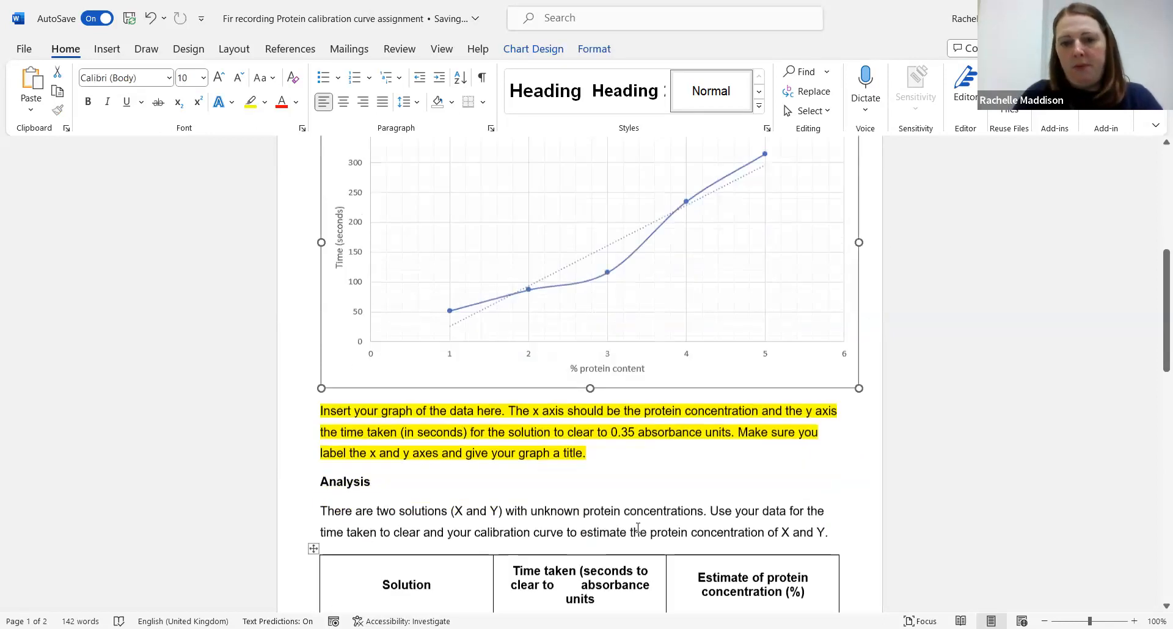
# Step: Delete the highlighted instruction paragraph below the pasted chart
pyautogui.scroll(-1, 638, 529)
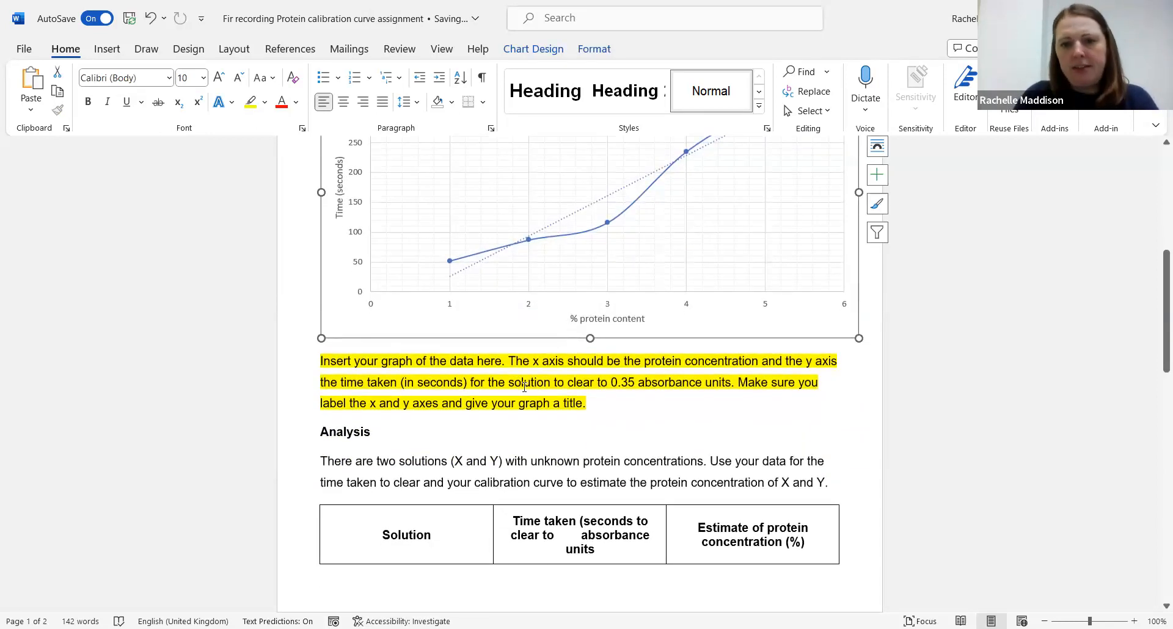
pyautogui.scroll(3, 545, 373)
pyautogui.scroll(-1, 546, 373)
pyautogui.moveTo(596, 510); pyautogui.dragTo(318, 475)
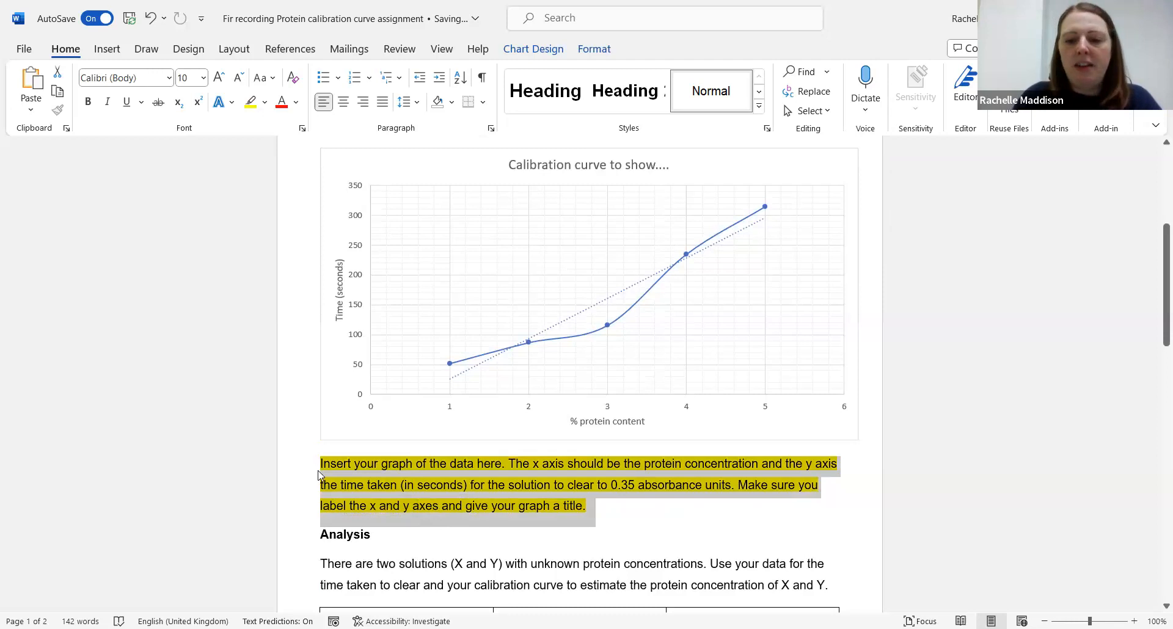
pyautogui.press('Delete')
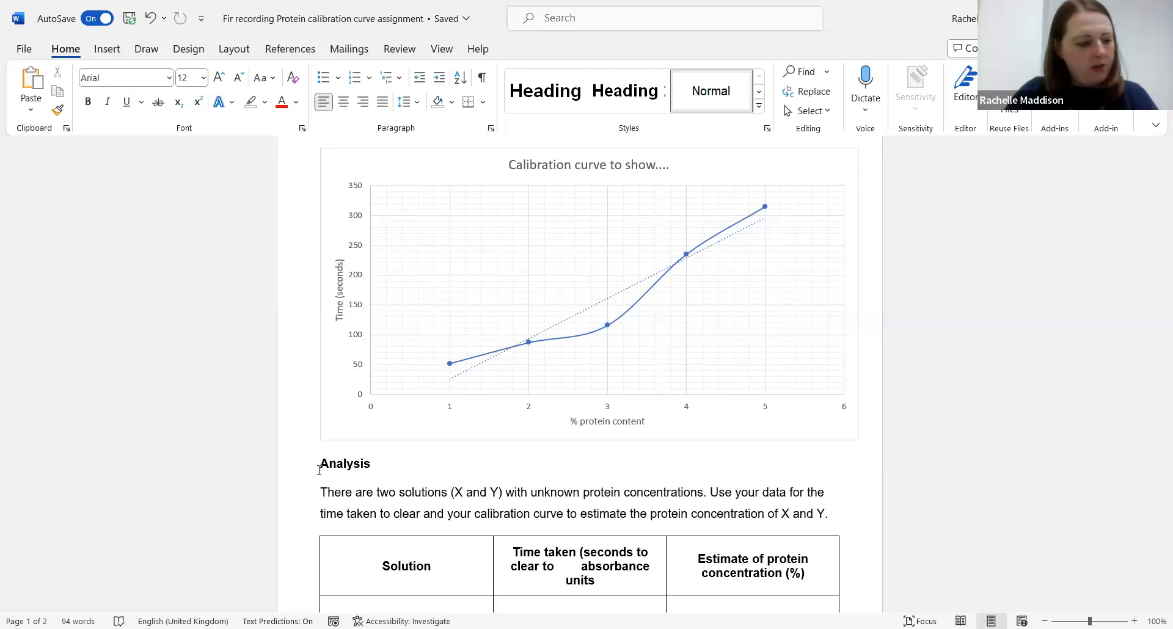
# Step: Replace the Your data here placeholder for solution X with a time taken of 122
pyautogui.scroll(-4, 319, 471)
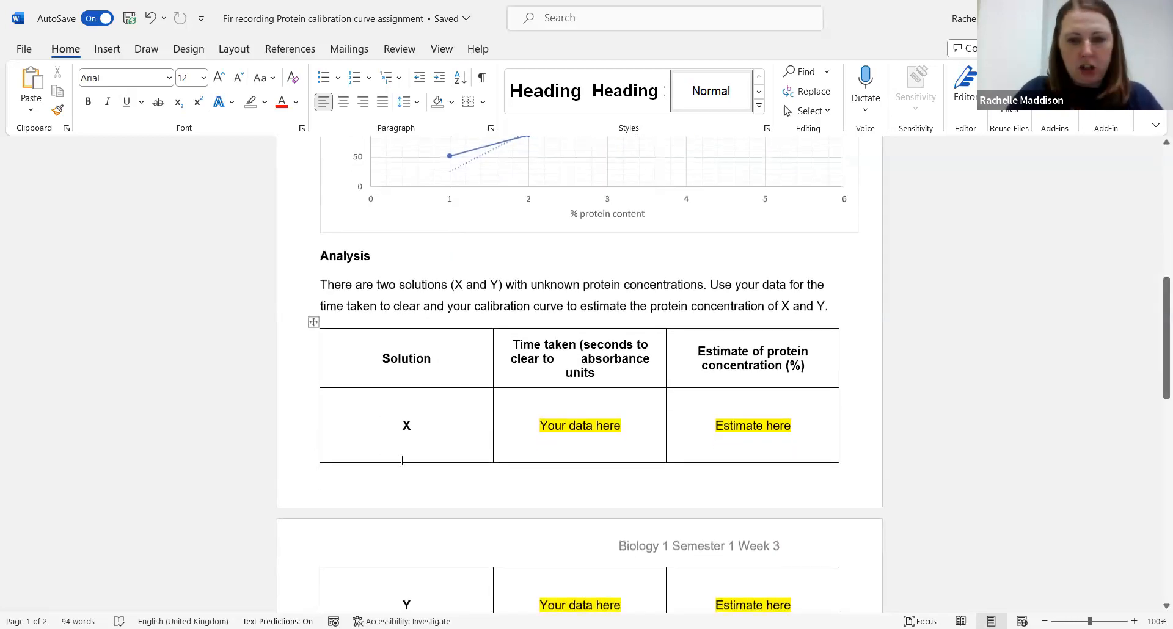
pyautogui.moveTo(644, 420); pyautogui.dragTo(538, 431)
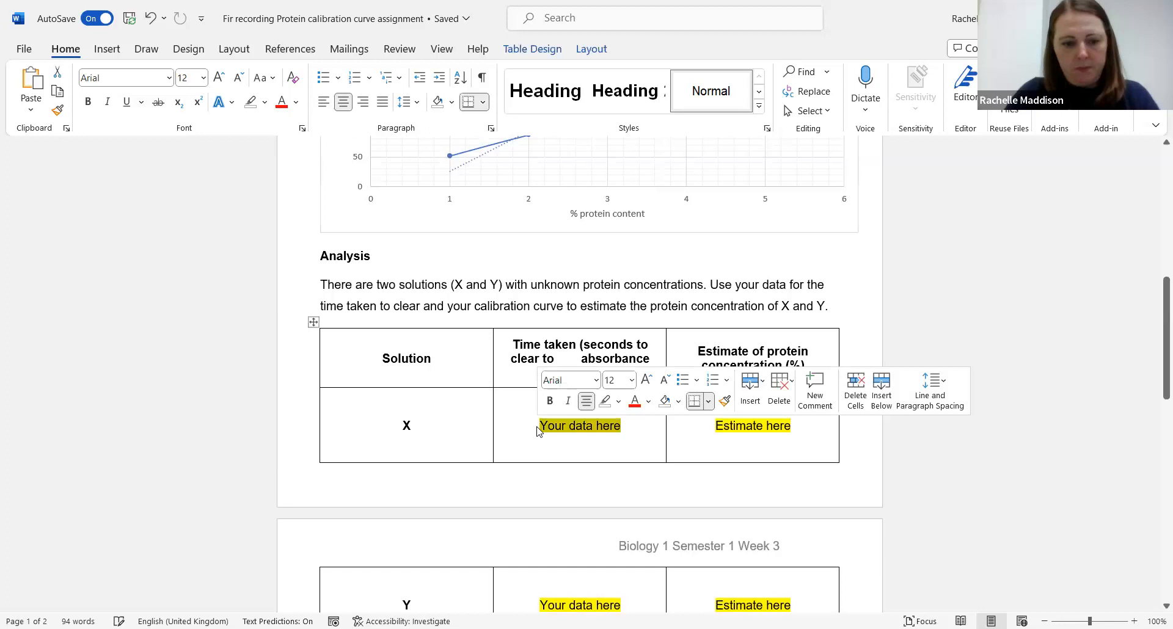
pyautogui.write('122')
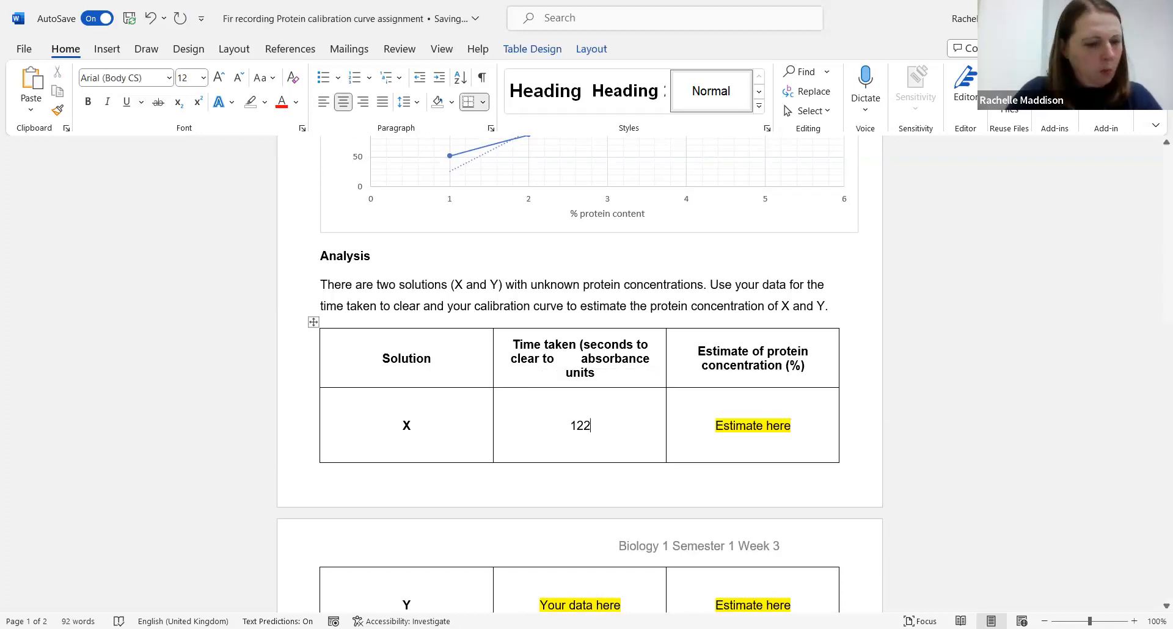
# Step: Replace the Your data here placeholder for solution Y with a time taken of 255
pyautogui.scroll(-2, 646, 513)
pyautogui.moveTo(631, 514); pyautogui.dragTo(542, 520)
pyautogui.write('255')
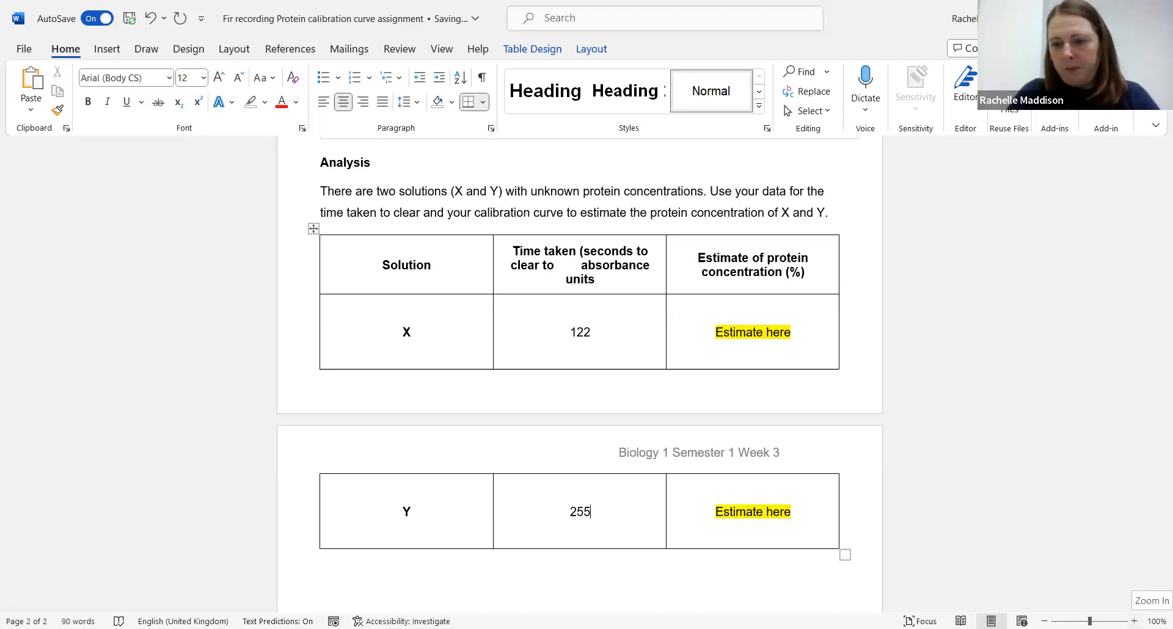
# Step: Zoom in on the pasted calibration chart and the analysis table to examine them
pyautogui.click(1134, 622)
pyautogui.click(1134, 621)
pyautogui.click(1134, 621)
pyautogui.click(1134, 621)
pyautogui.click(1135, 622)
pyautogui.scroll(4, 762, 452)
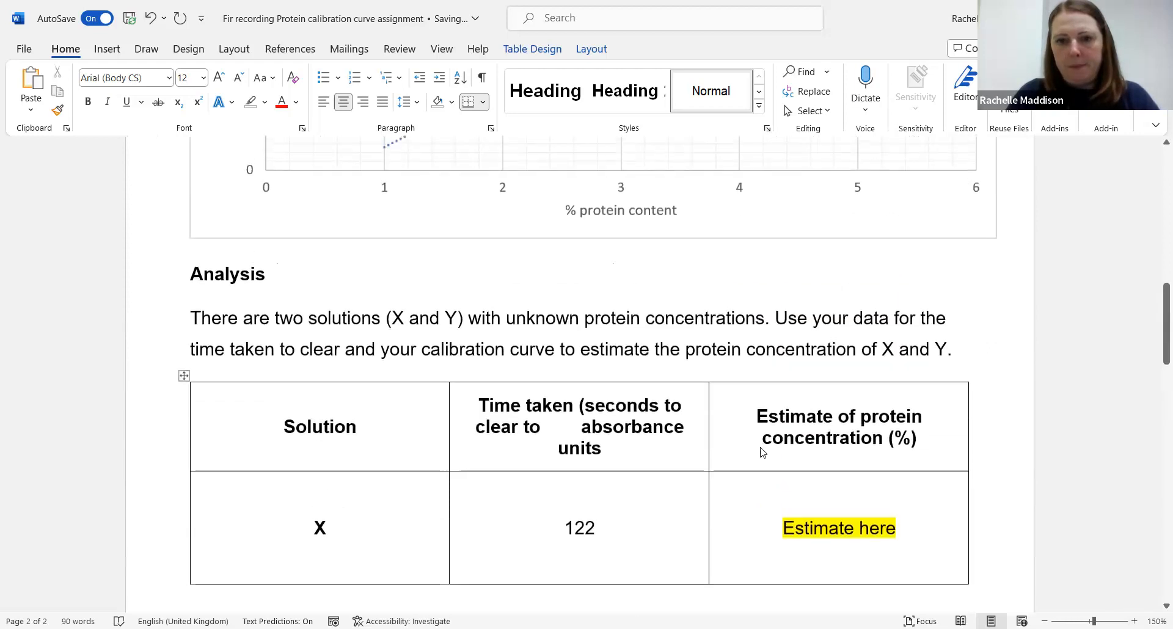
pyautogui.scroll(8, 761, 450)
pyautogui.scroll(-4, 762, 450)
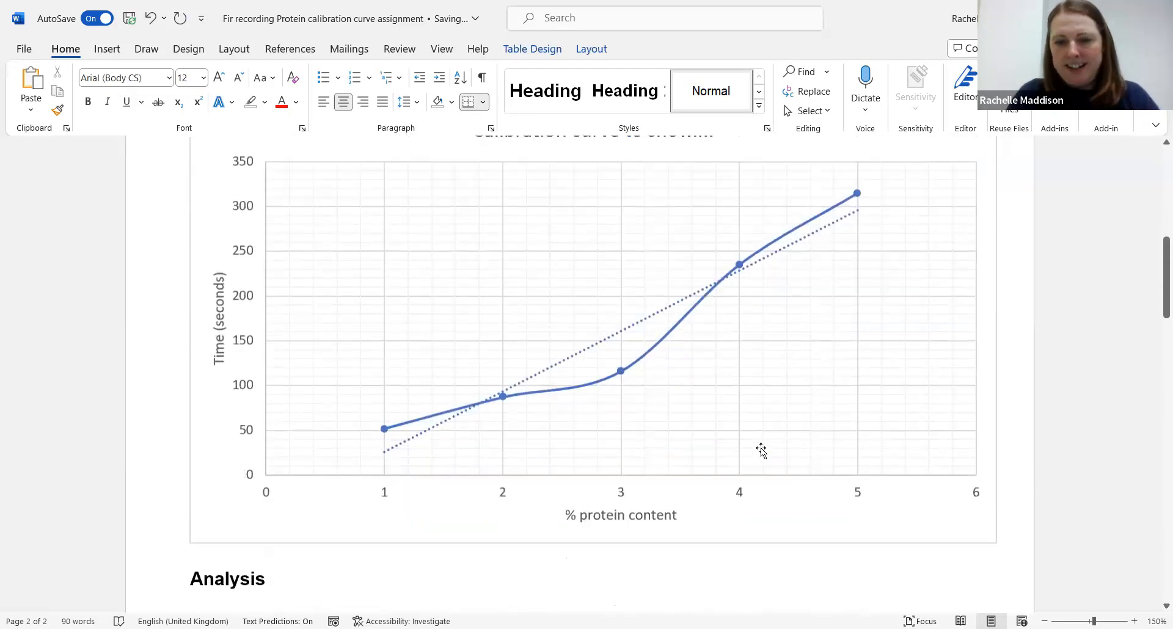
pyautogui.scroll(-2, 761, 449)
pyautogui.click(1134, 622)
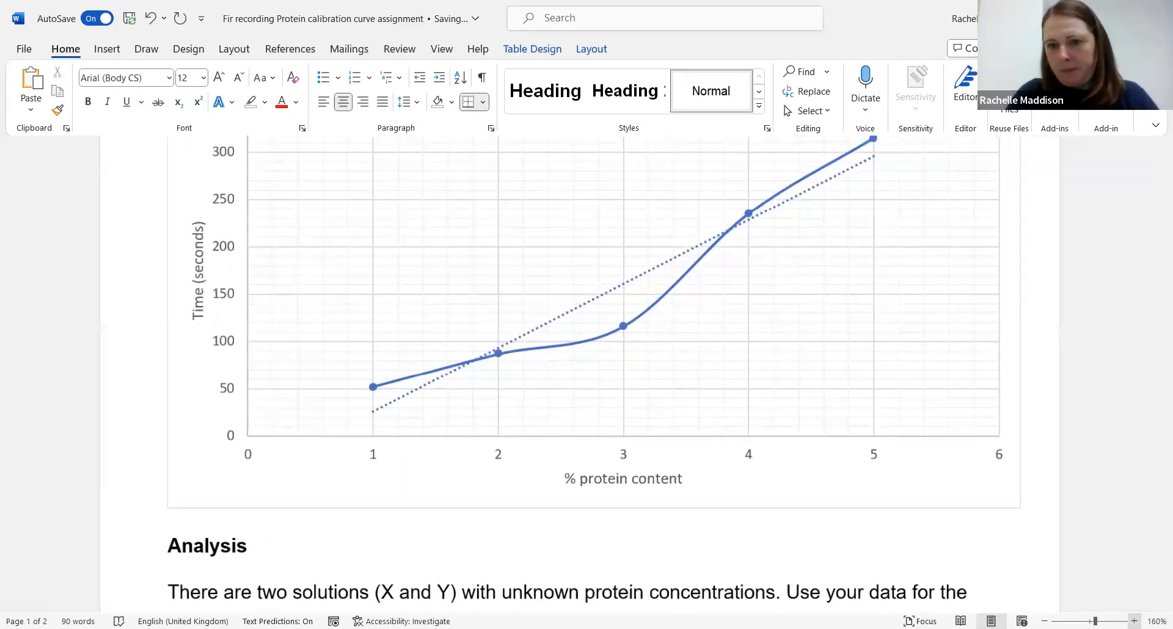
pyautogui.click(1134, 622)
pyautogui.click(972, 462)
pyautogui.scroll(-1, 972, 462)
pyautogui.moveTo(978, 470); pyautogui.dragTo(1037, 509)
pyautogui.scroll(-4, 1042, 501)
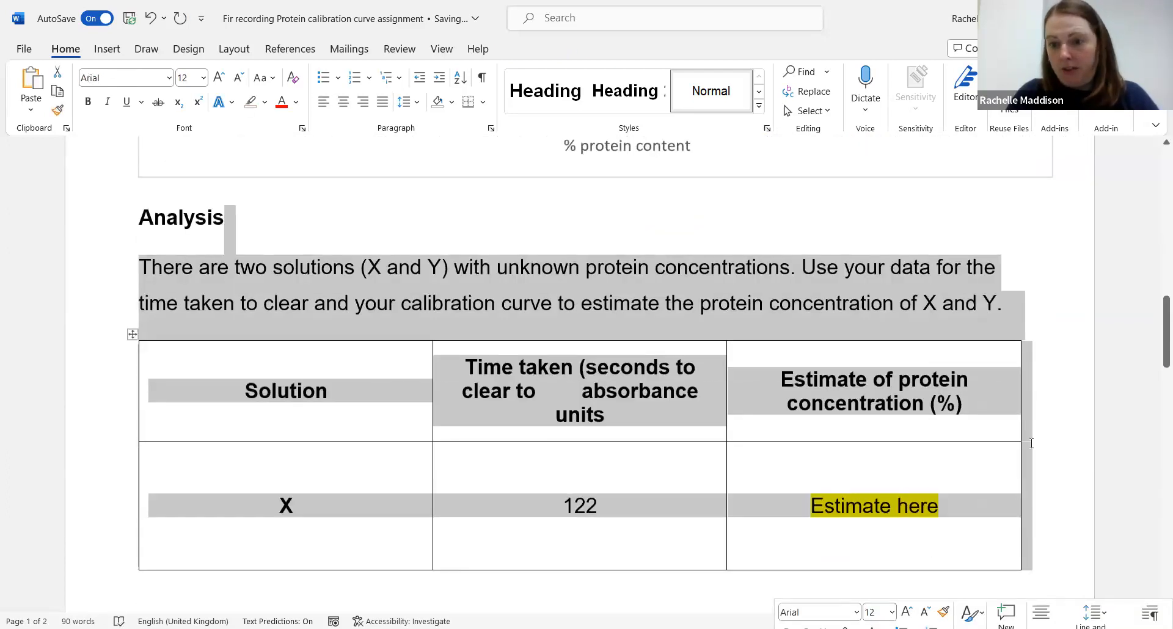
pyautogui.click(1030, 393)
pyautogui.scroll(8, 1031, 394)
pyautogui.scroll(-2, 1030, 394)
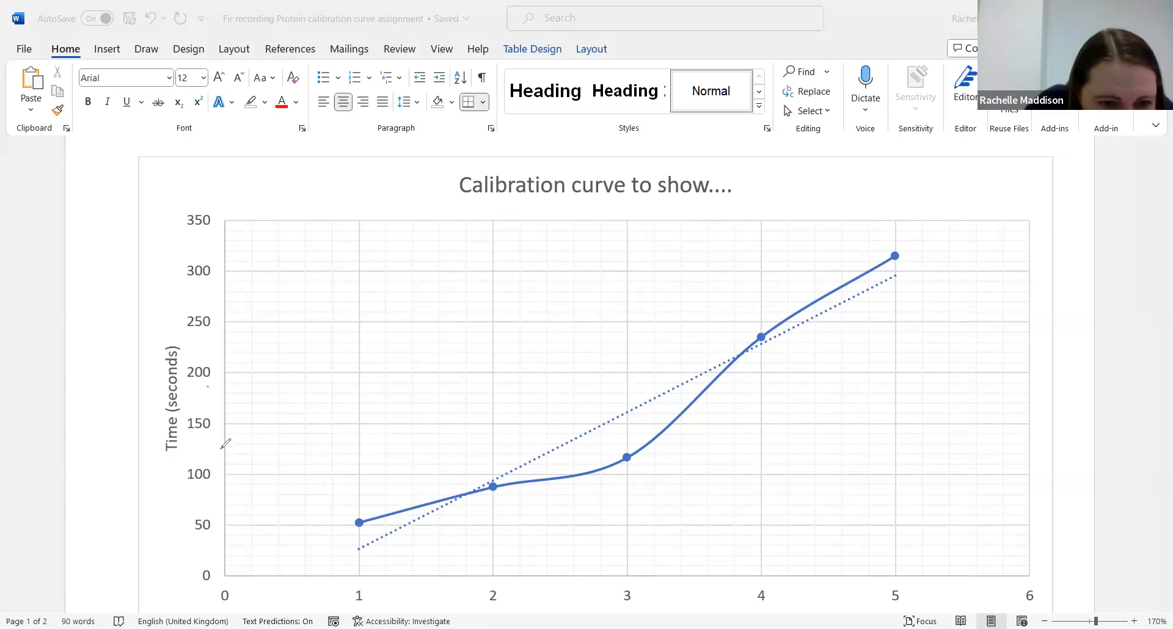
# Step: Try sketching a freehand line across the chart at the 122 seconds level of the time axis
pyautogui.moveTo(220, 449); pyautogui.dragTo(230, 447)
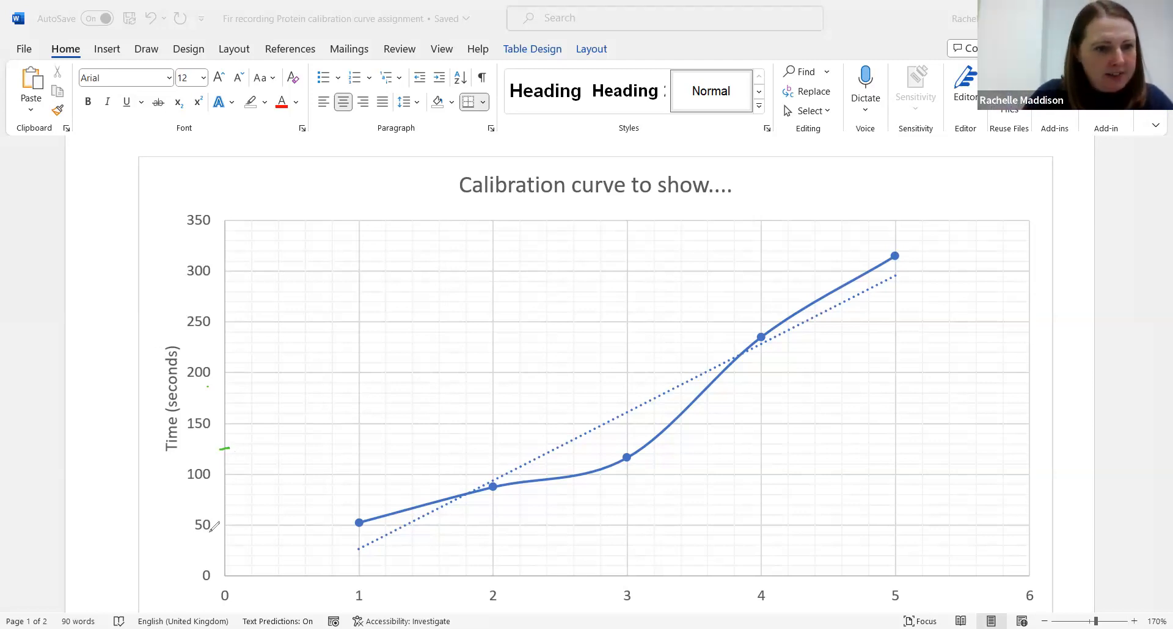
pyautogui.moveTo(222, 449); pyautogui.dragTo(323, 451)
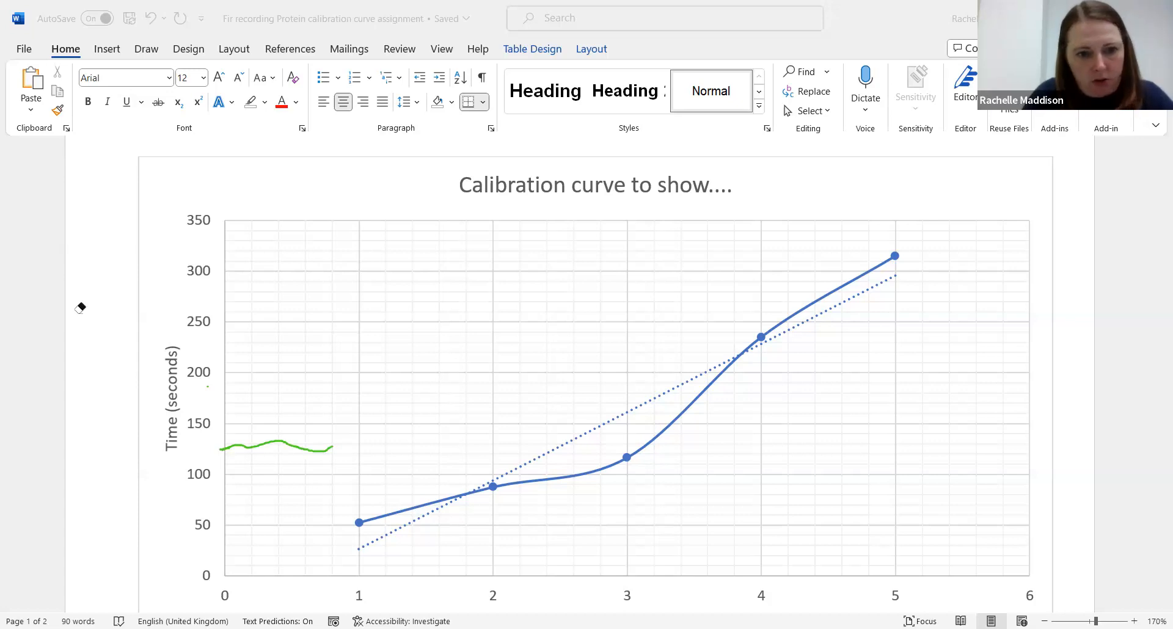
pyautogui.click(252, 442)
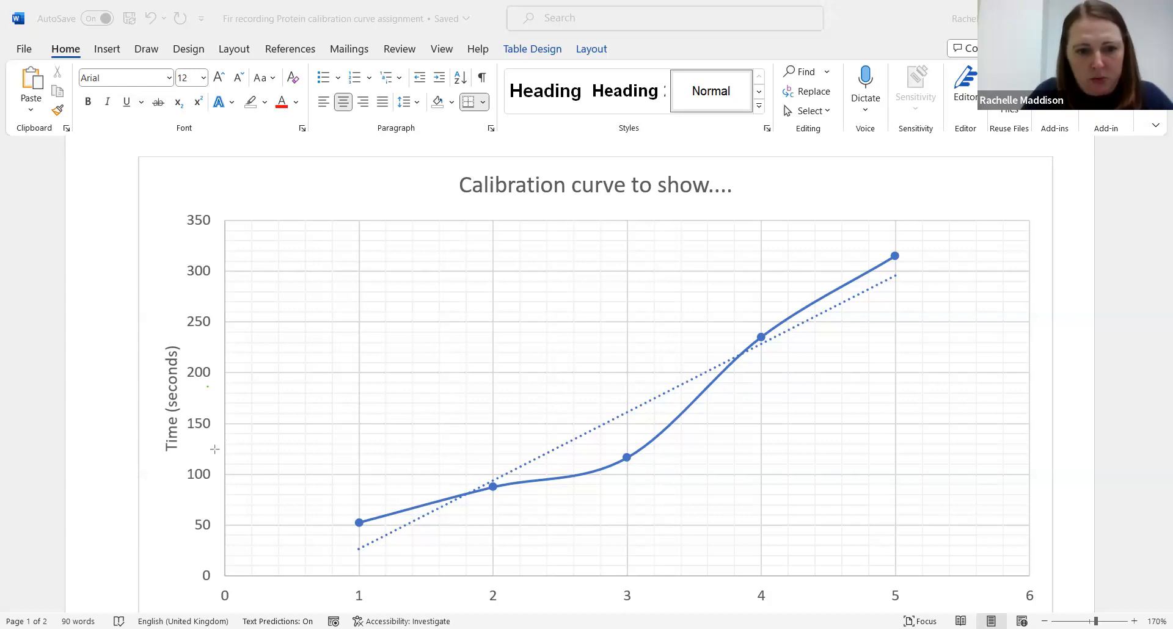
# Step: Draw a straight horizontal line from about 122 seconds on the time axis across to the trendline
pyautogui.moveTo(213, 450); pyautogui.dragTo(557, 450)
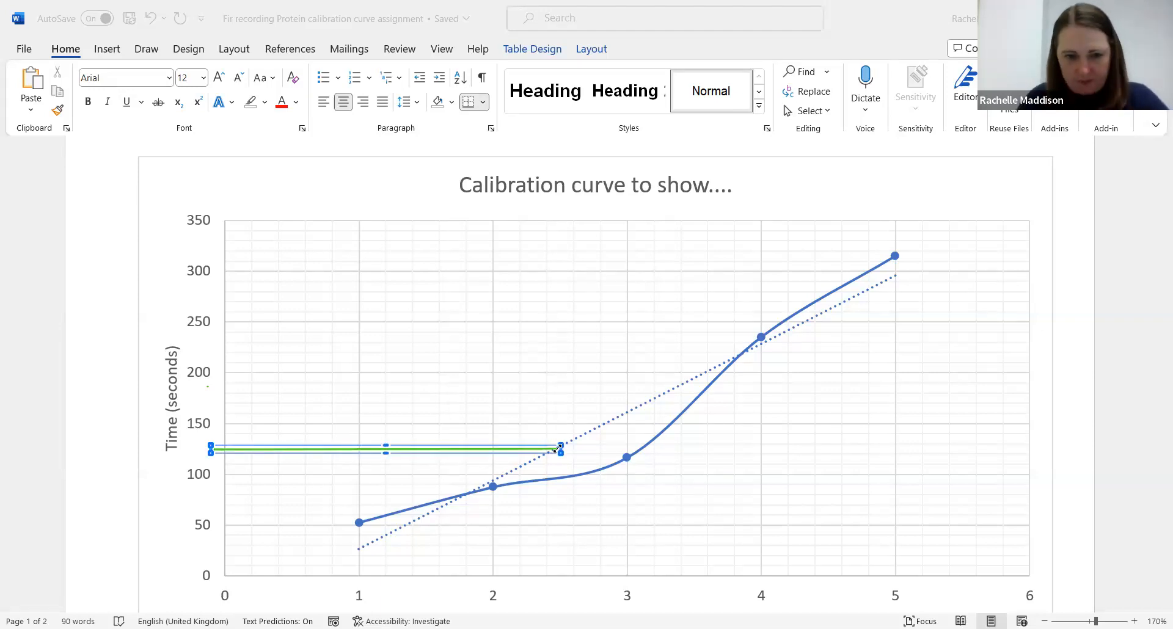
pyautogui.click(609, 421)
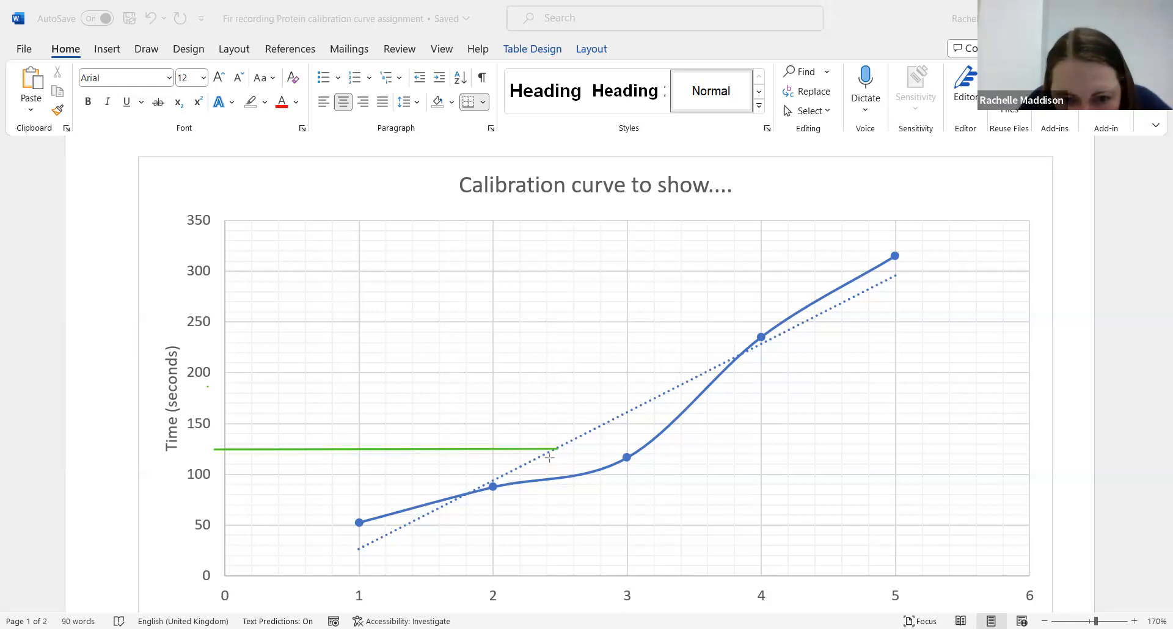
# Step: Draw a vertical line from where the horizontal line meets the trendline down to the % protein content axis
pyautogui.moveTo(554, 449); pyautogui.dragTo(555, 590)
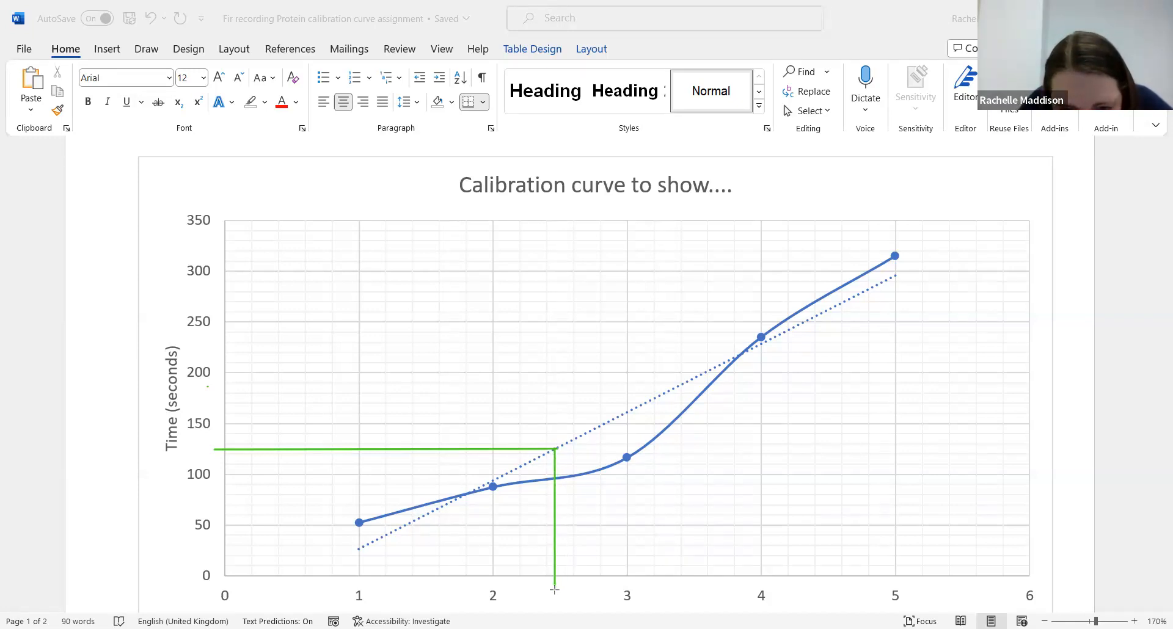
pyautogui.hotkey('ctrl', 'z')
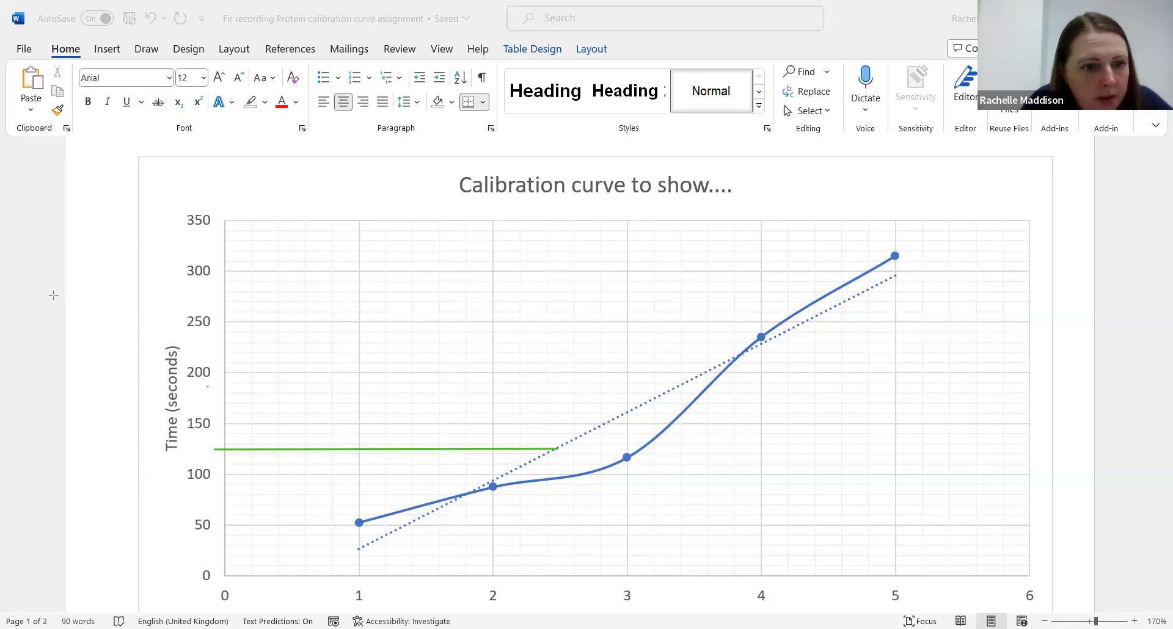
pyautogui.moveTo(555, 438); pyautogui.dragTo(556, 588)
pyautogui.press('Delete')
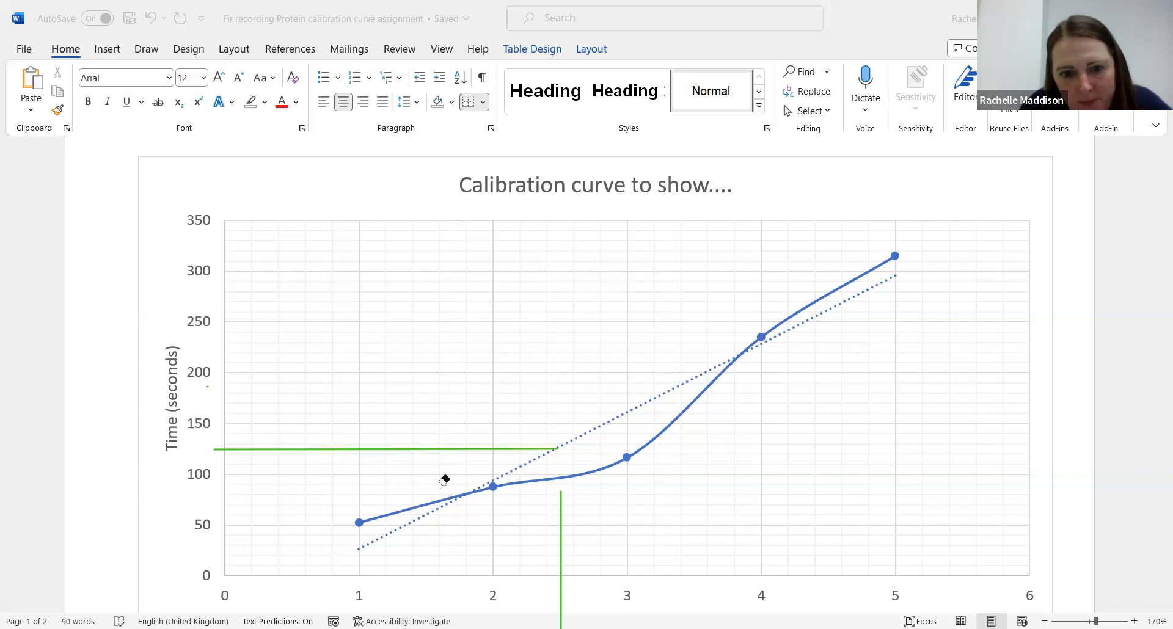
pyautogui.click(558, 524)
pyautogui.click(562, 488)
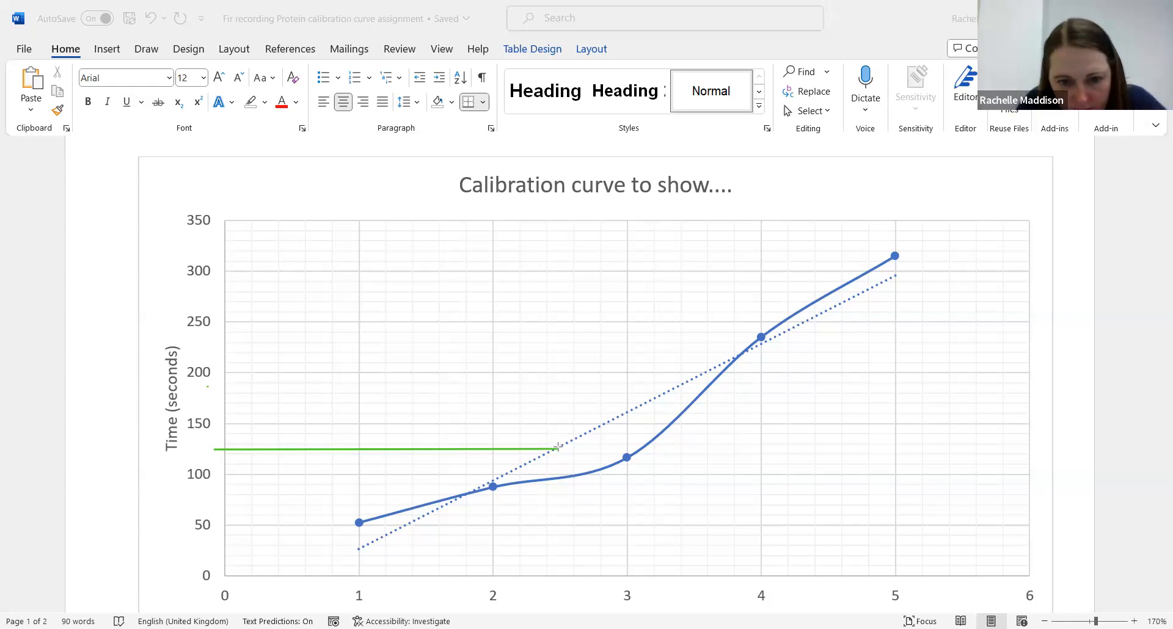
pyautogui.moveTo(558, 449); pyautogui.dragTo(555, 579)
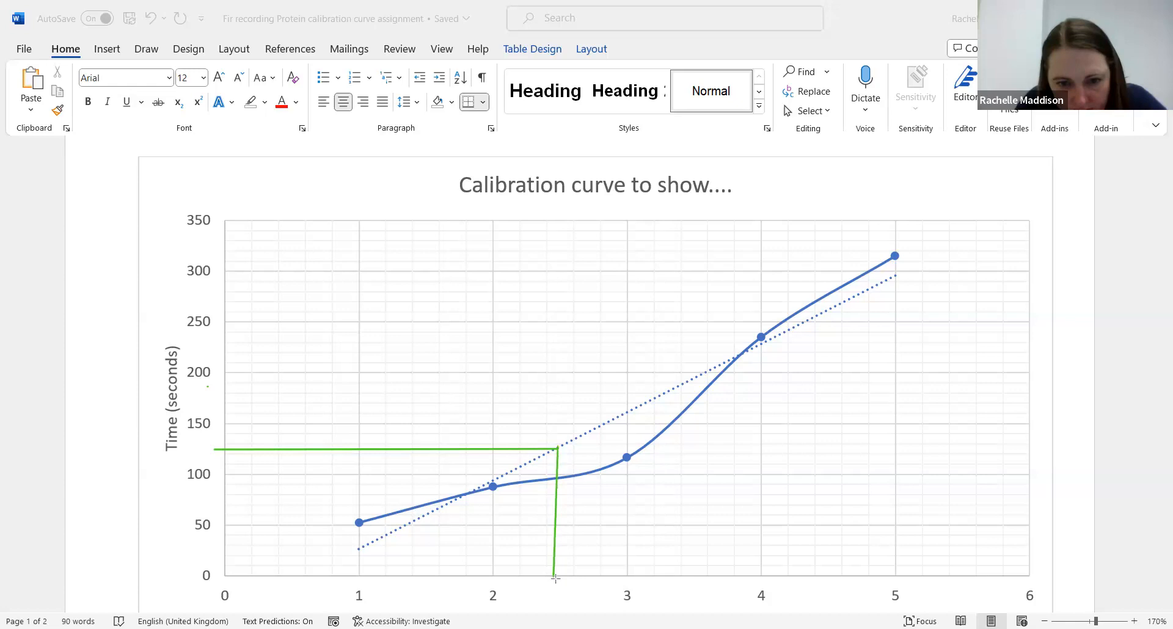